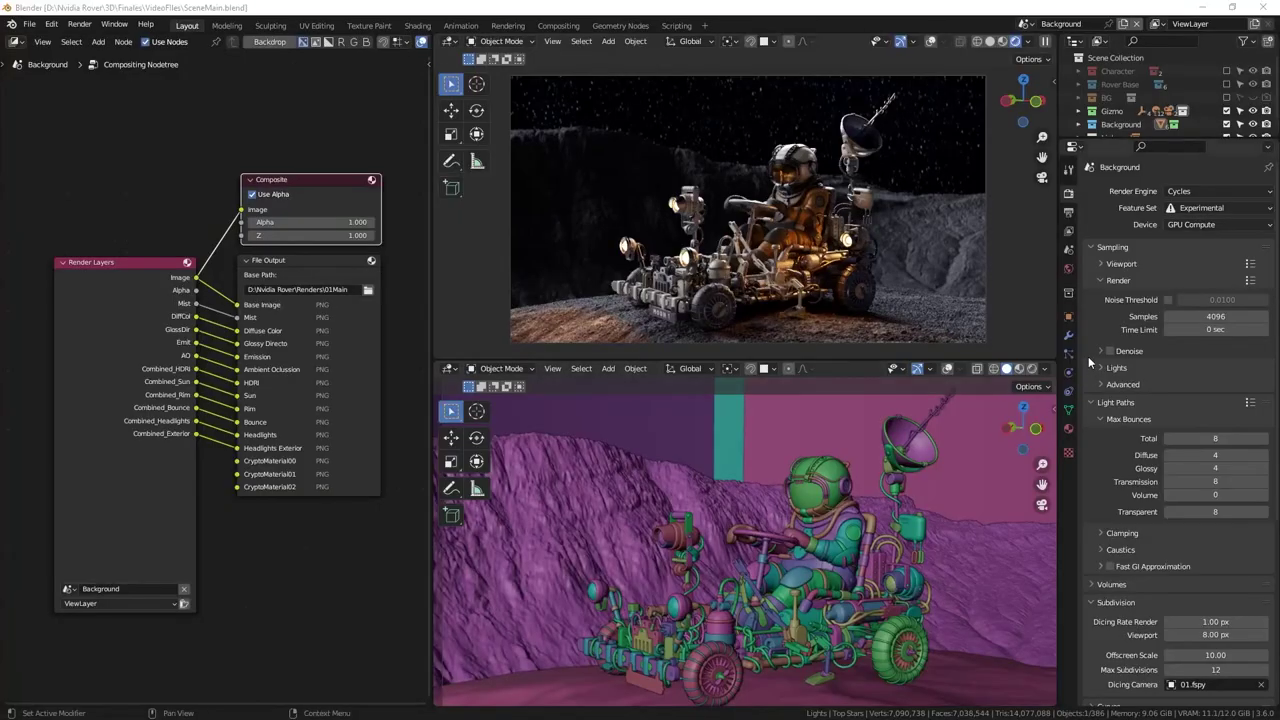
Step: Bring the Color Management section with the ACES display into view, then hide the grading groups
scroll(1088, 362, down, 6)
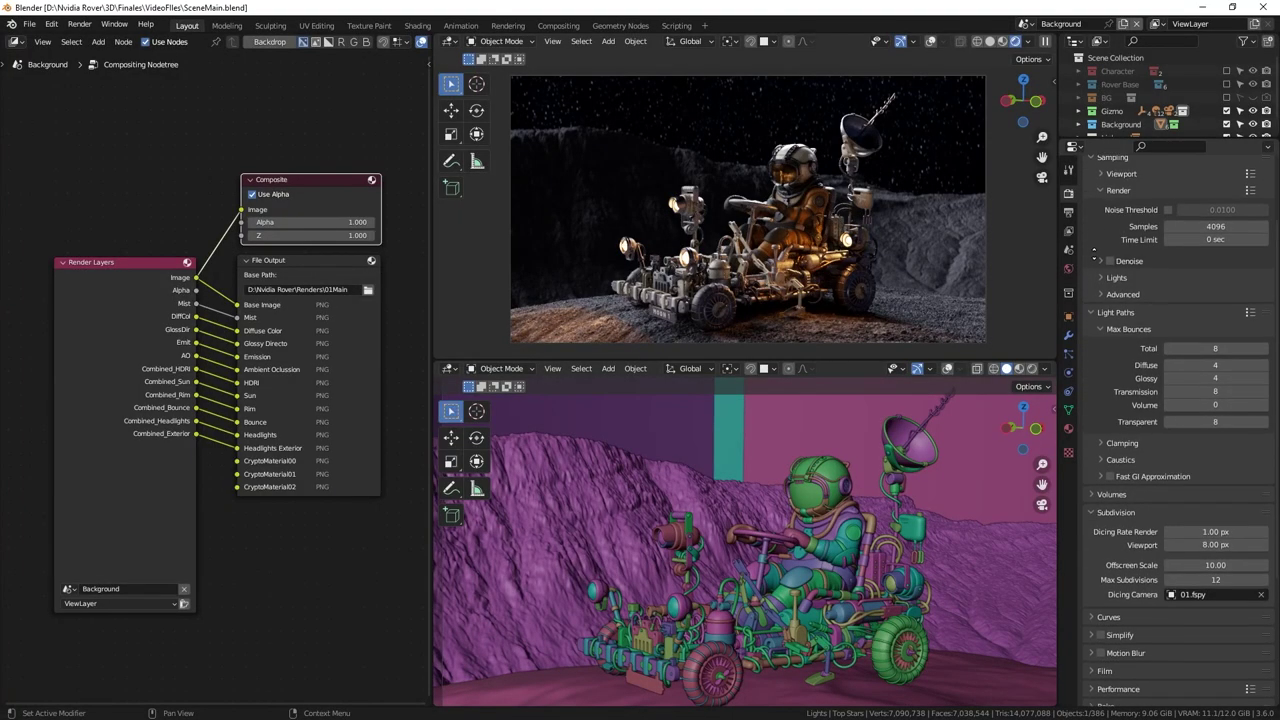
scroll(1150, 625, down, 1)
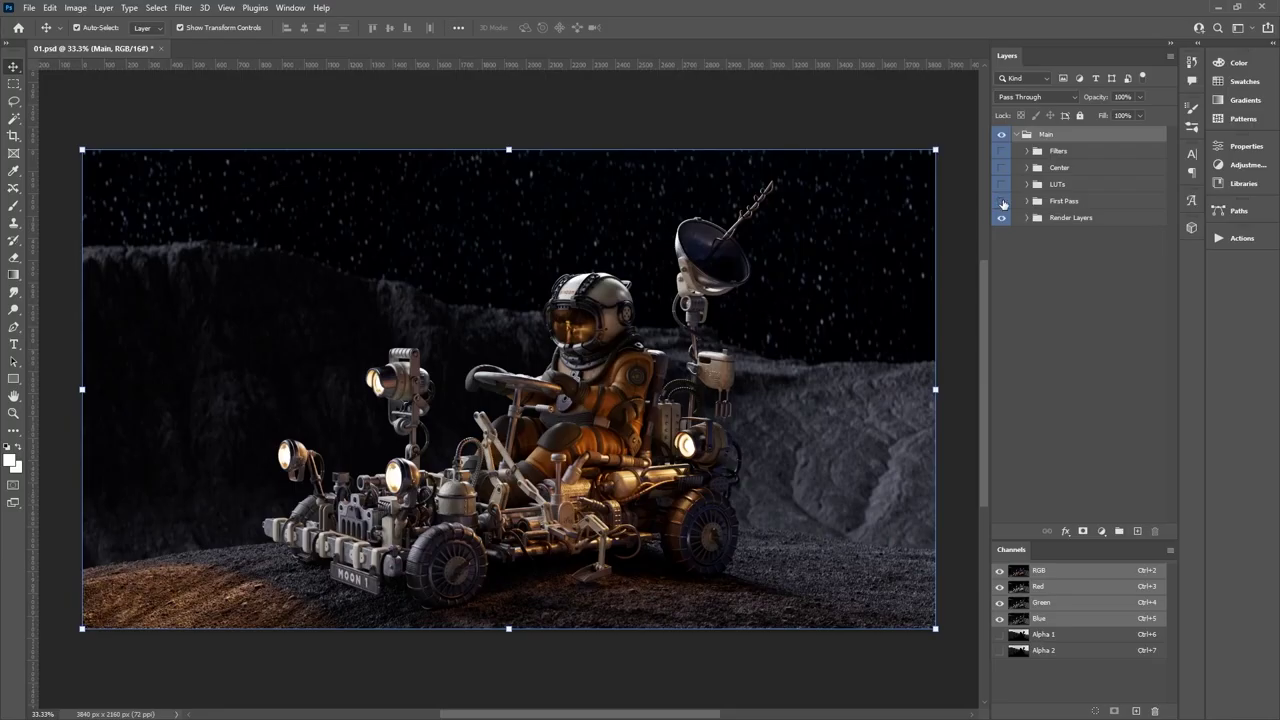
drag(1003, 150, 1003, 203)
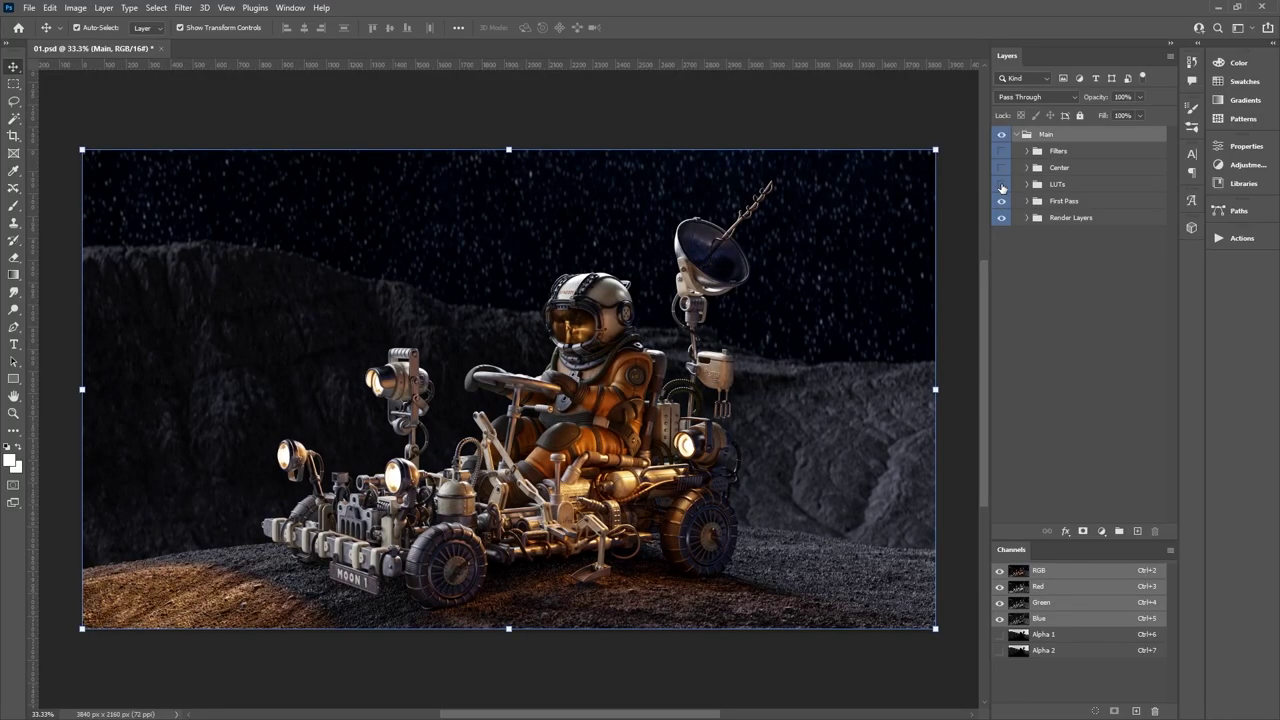
Step: Re-enable the LUTs colour grade, the Center darkening and the Filters sharpening groups
click(1002, 187)
click(1001, 168)
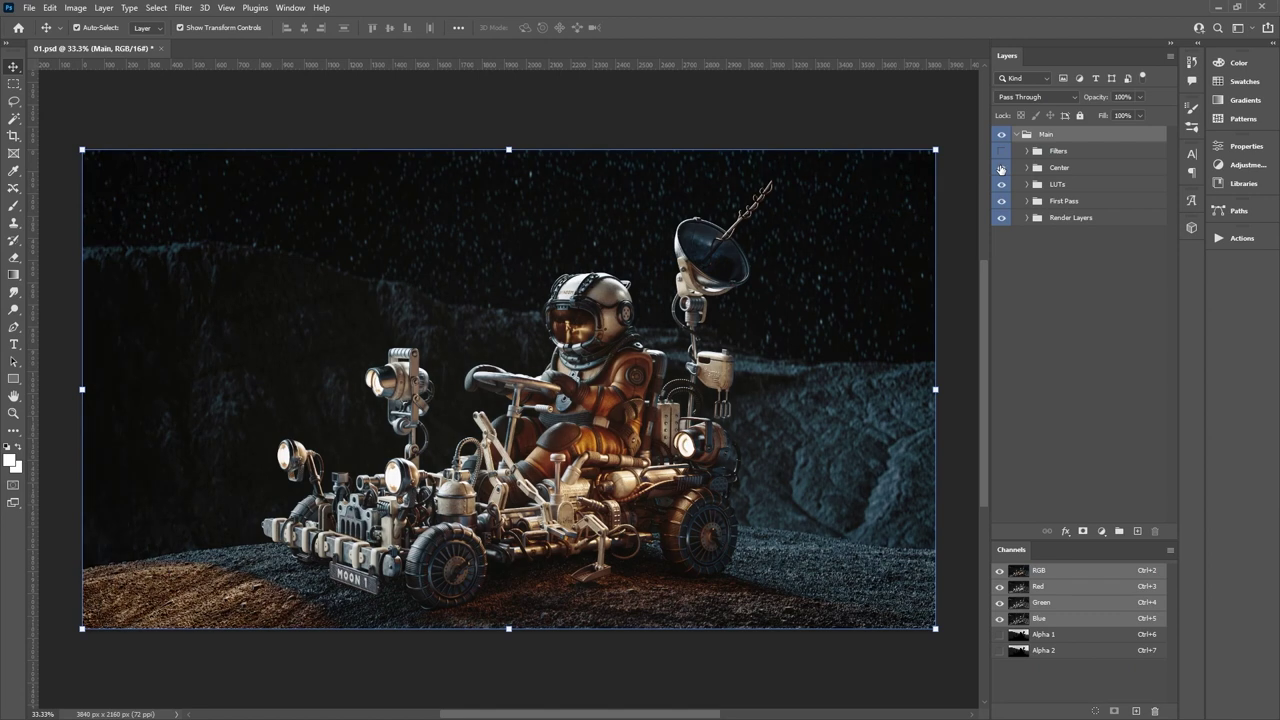
click(1002, 152)
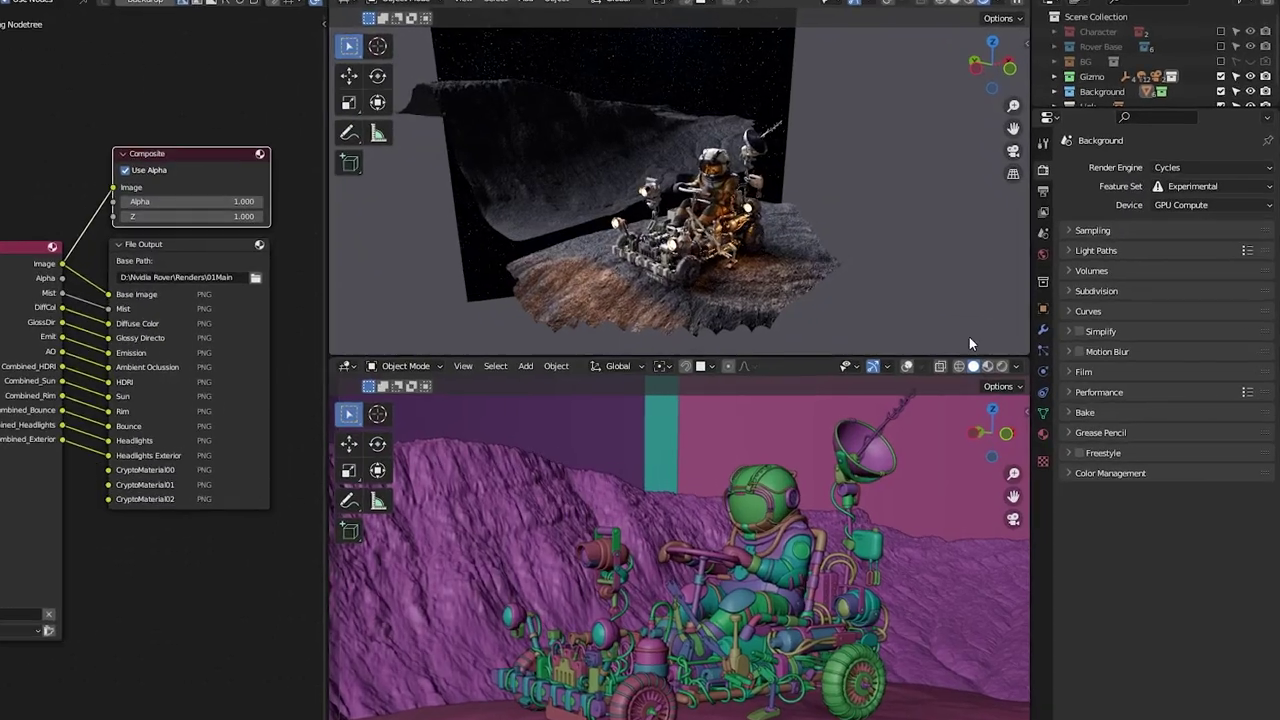
click(1090, 480)
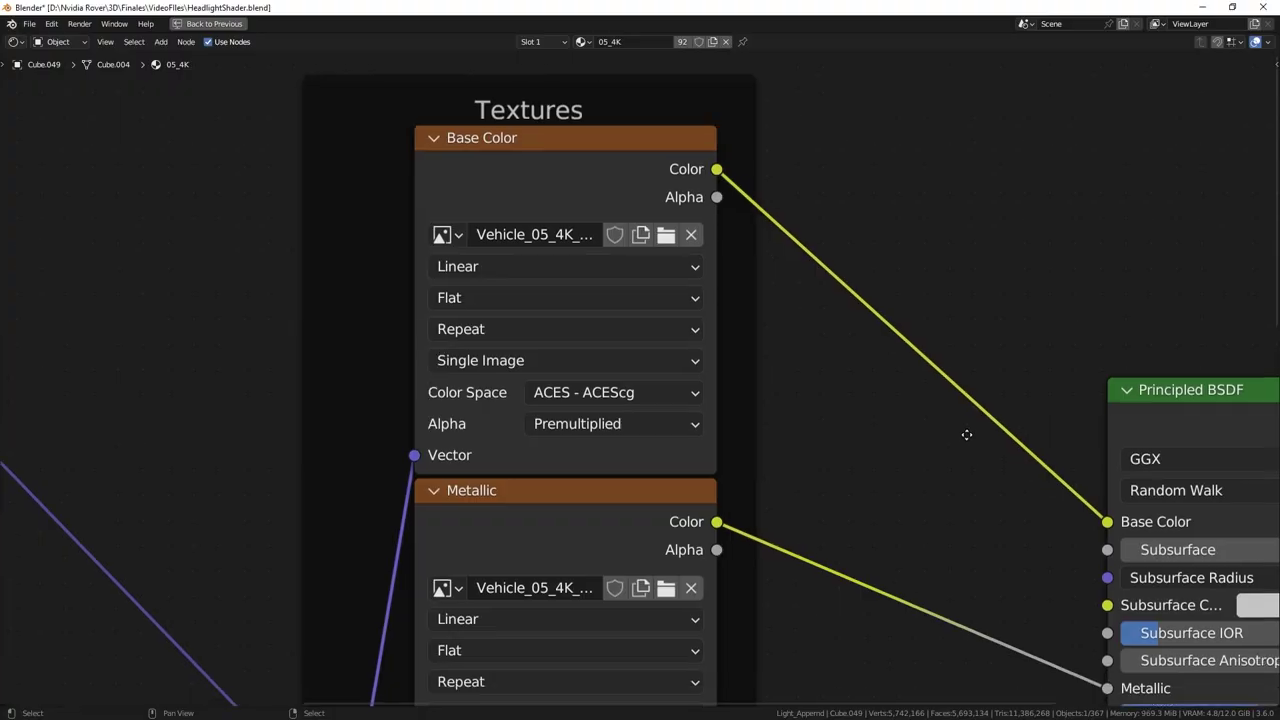
middle_drag(966, 434, 890, 287)
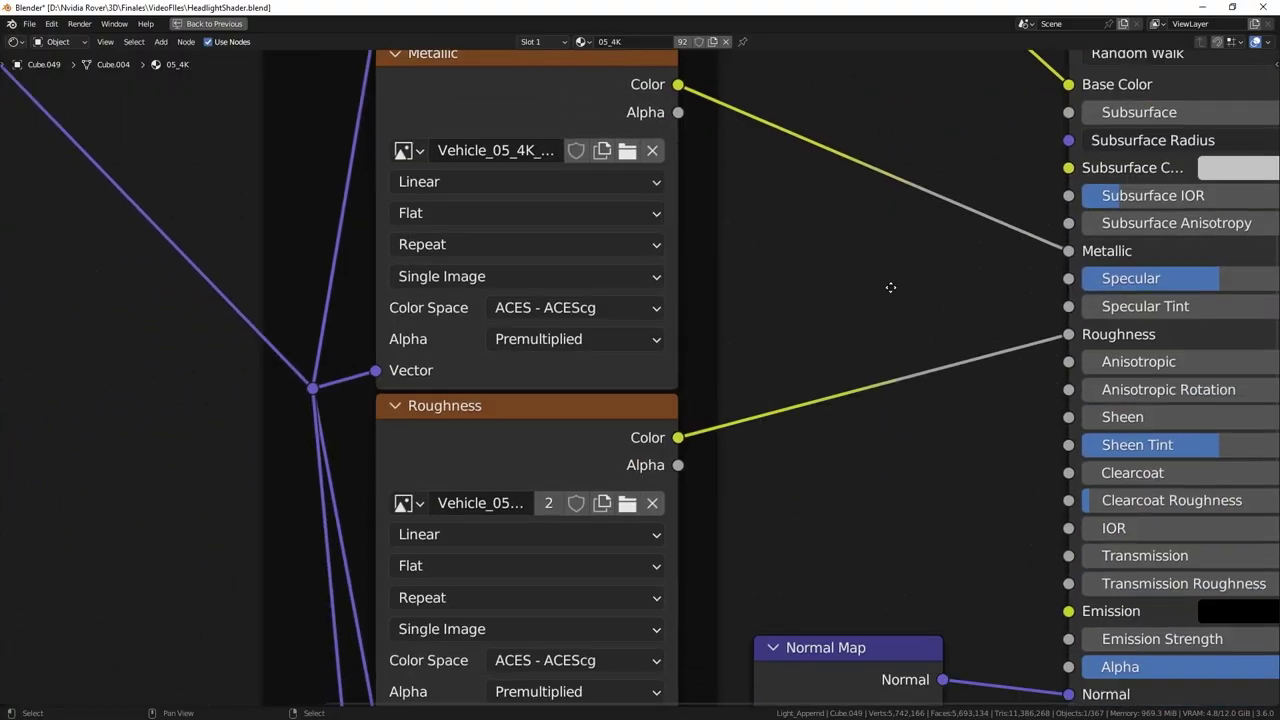
shift+scroll(890, 287, down, 6)
scroll(1154, 252, down, 5)
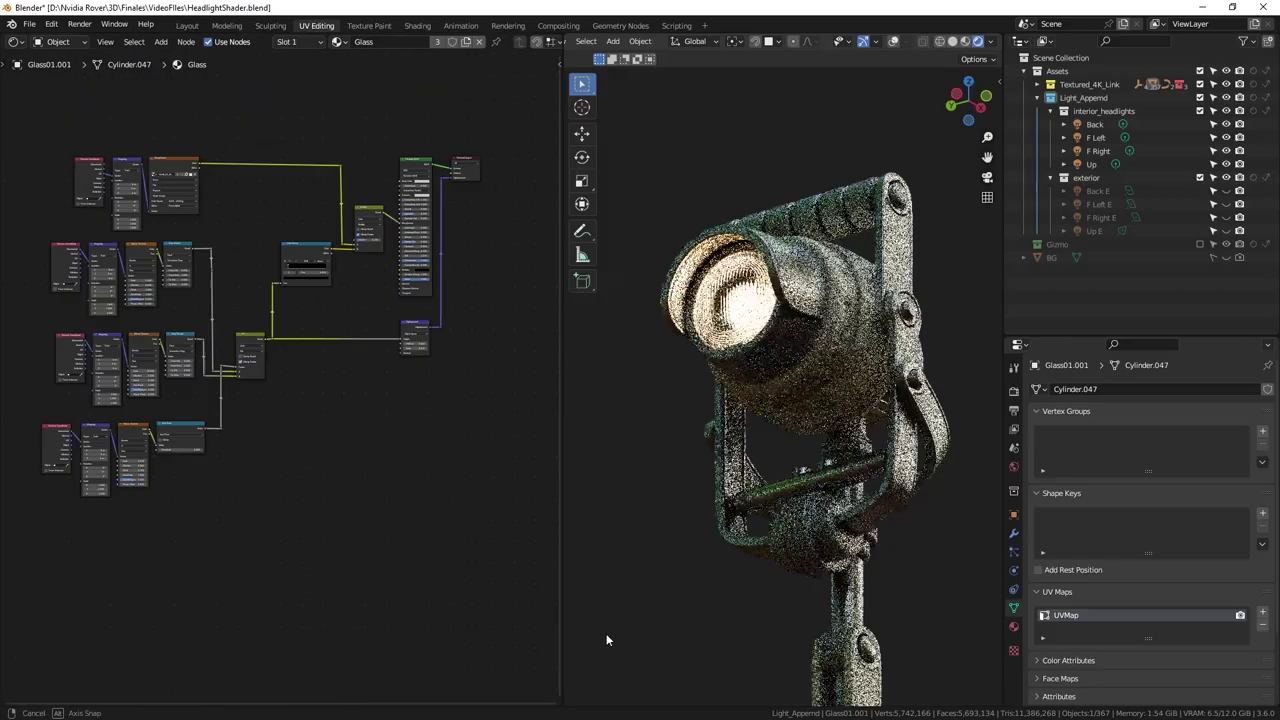
middle_drag(606, 640, 910, 599)
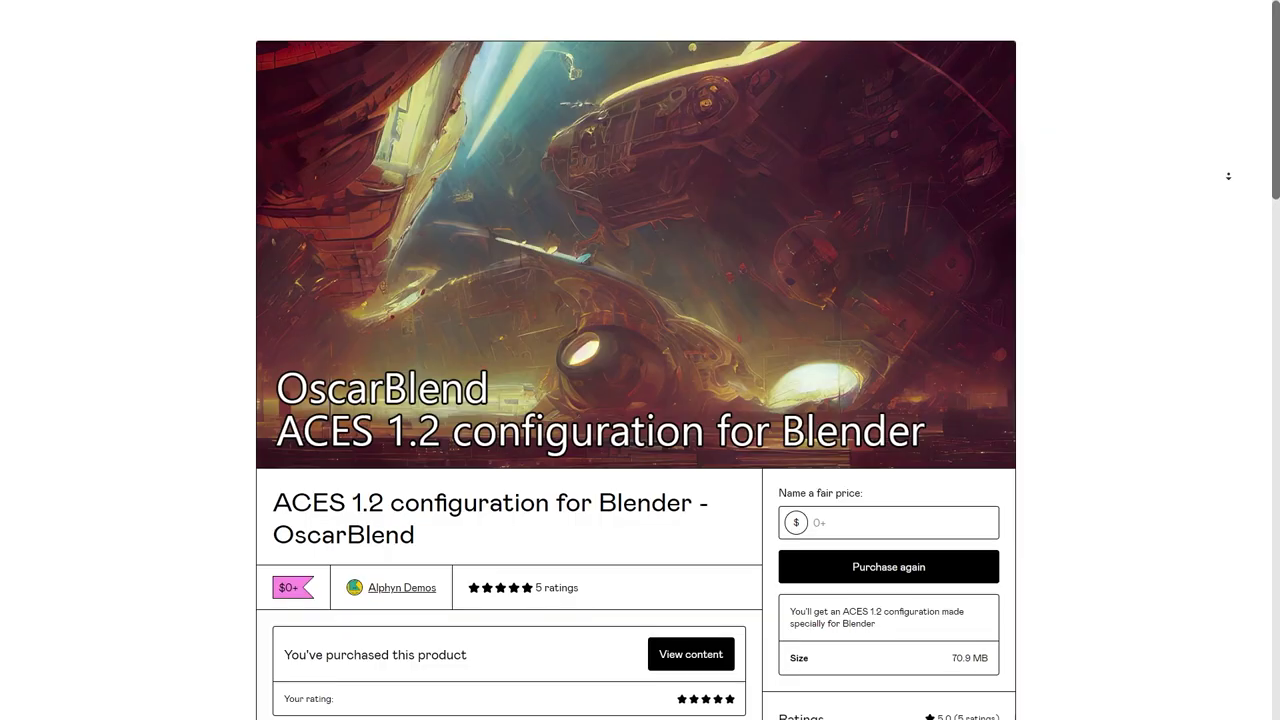
scroll(1229, 188, down, 5)
scroll(1229, 188, down, 5)
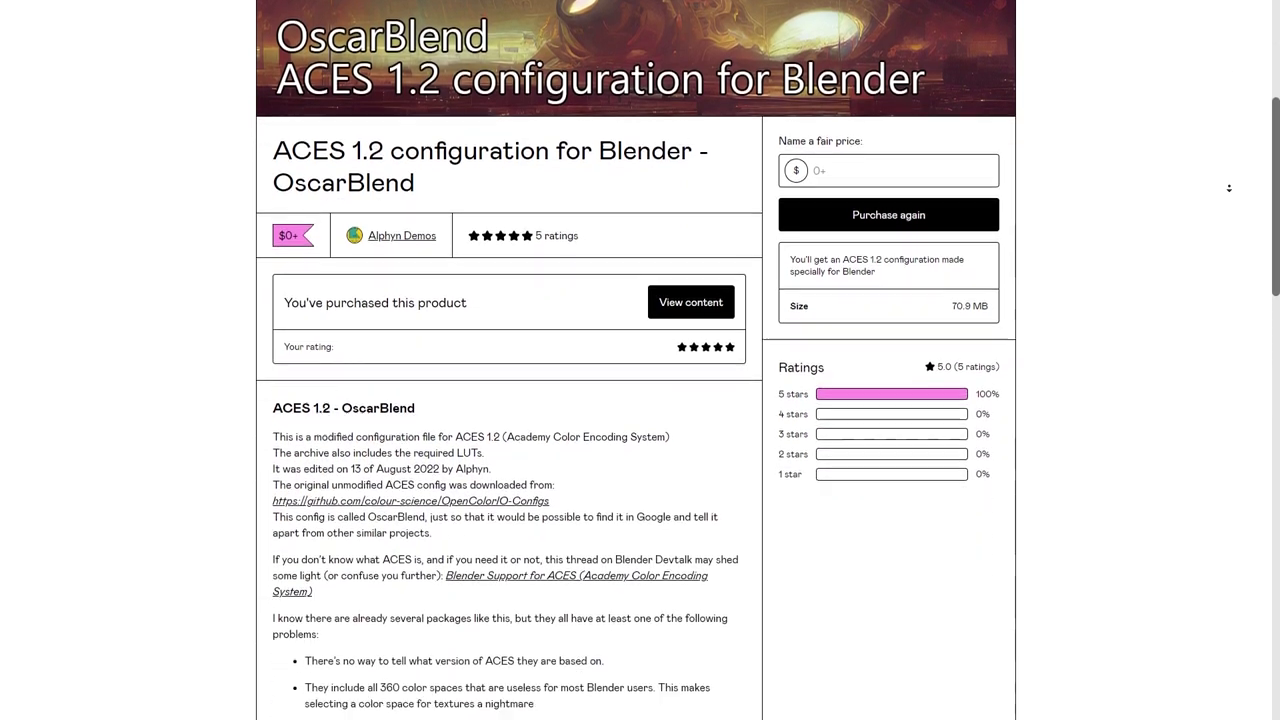
Step: Read down the ACES 1.2 for Blender page to the Usage and Color spaces notes
scroll(1229, 188, down, 5)
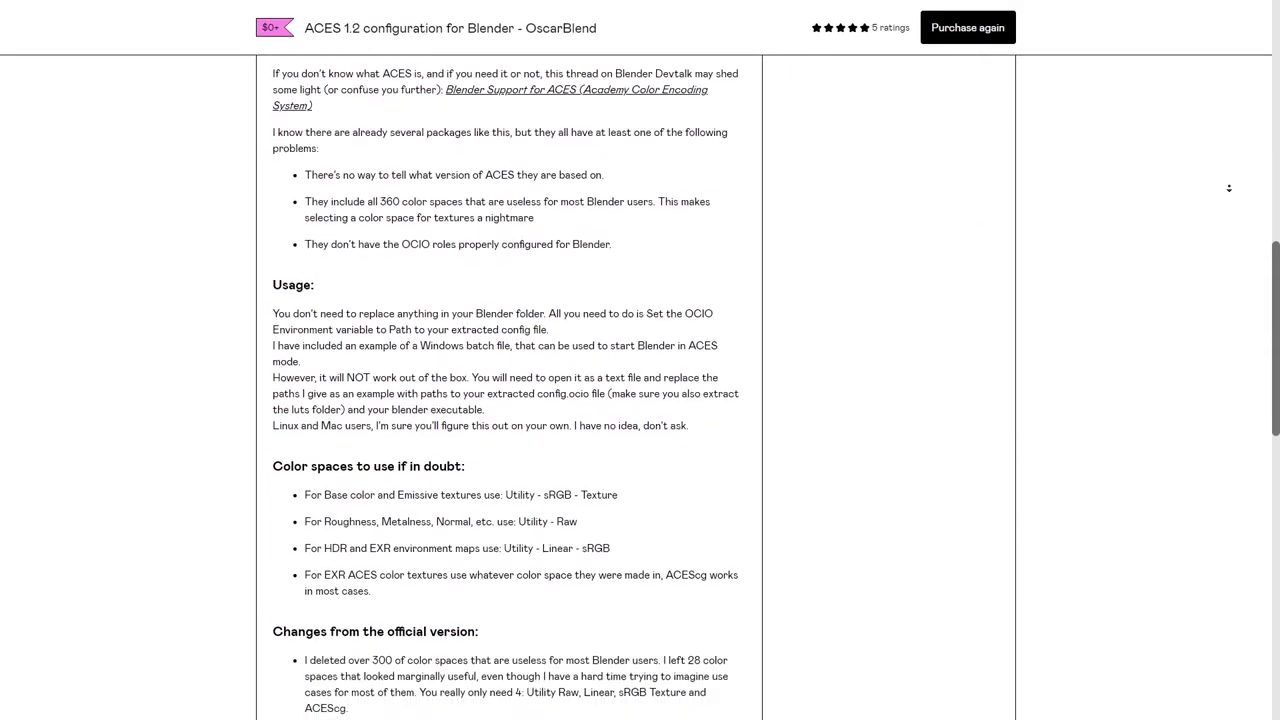
scroll(1229, 188, down, 5)
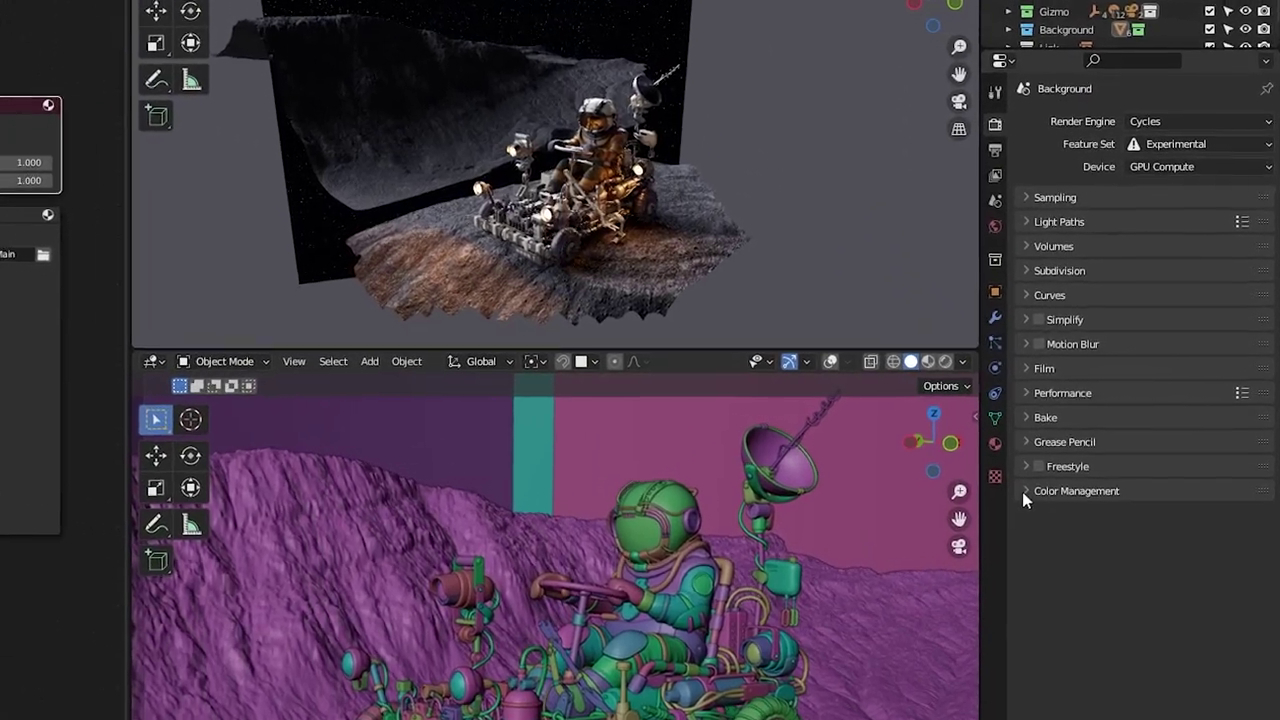
Step: Build texture nodes on the helmet's Principled BSDF from the BaseColor, Normal and Roughness files
click(1040, 486)
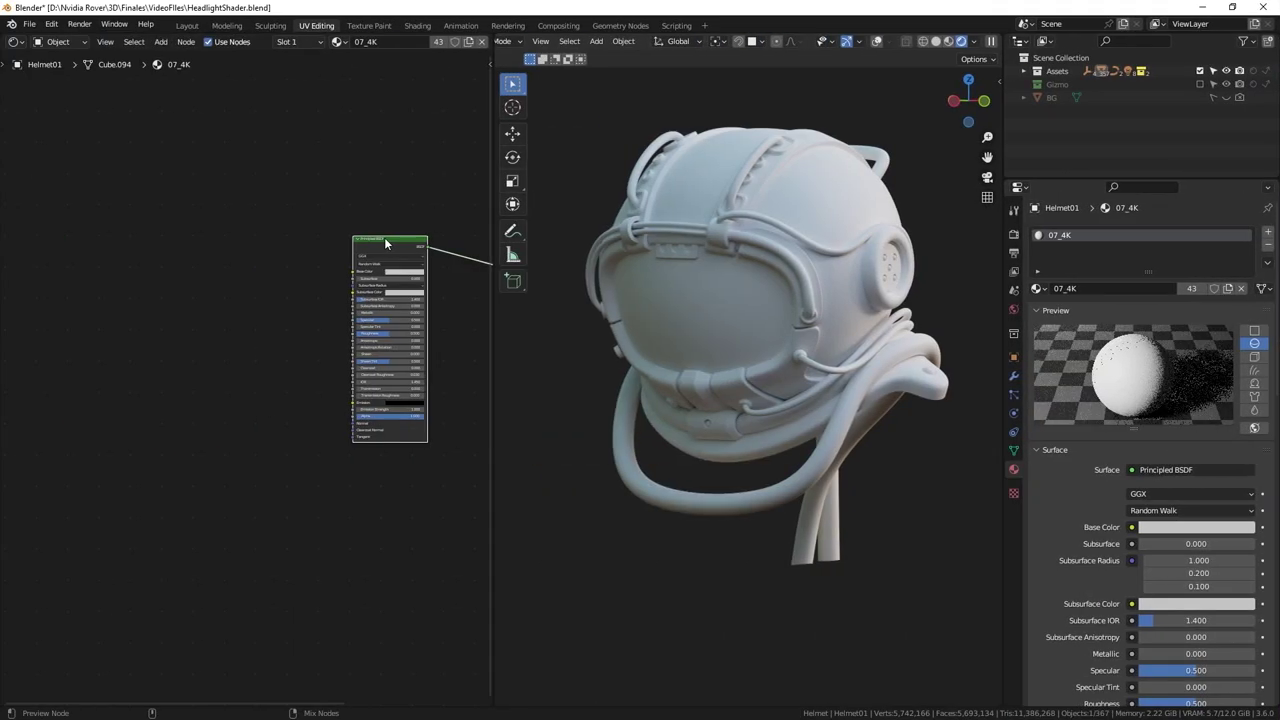
click(384, 237)
double_click(384, 237)
click(982, 151)
click(420, 201)
ctrl+click(428, 256)
ctrl+click(433, 268)
click(972, 584)
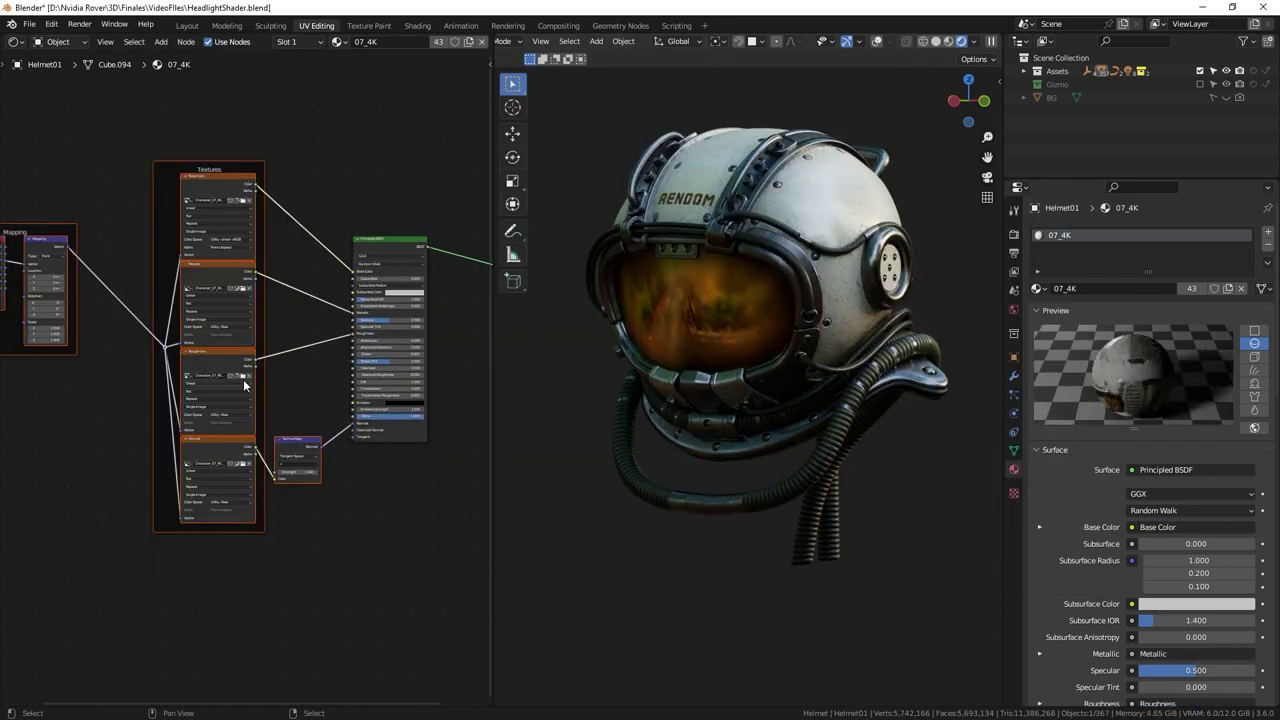
Step: Set the Base Color, Metallic, Roughness and Normal textures to ACES - ACEScg
scroll(269, 264, up, 3)
click(257, 257)
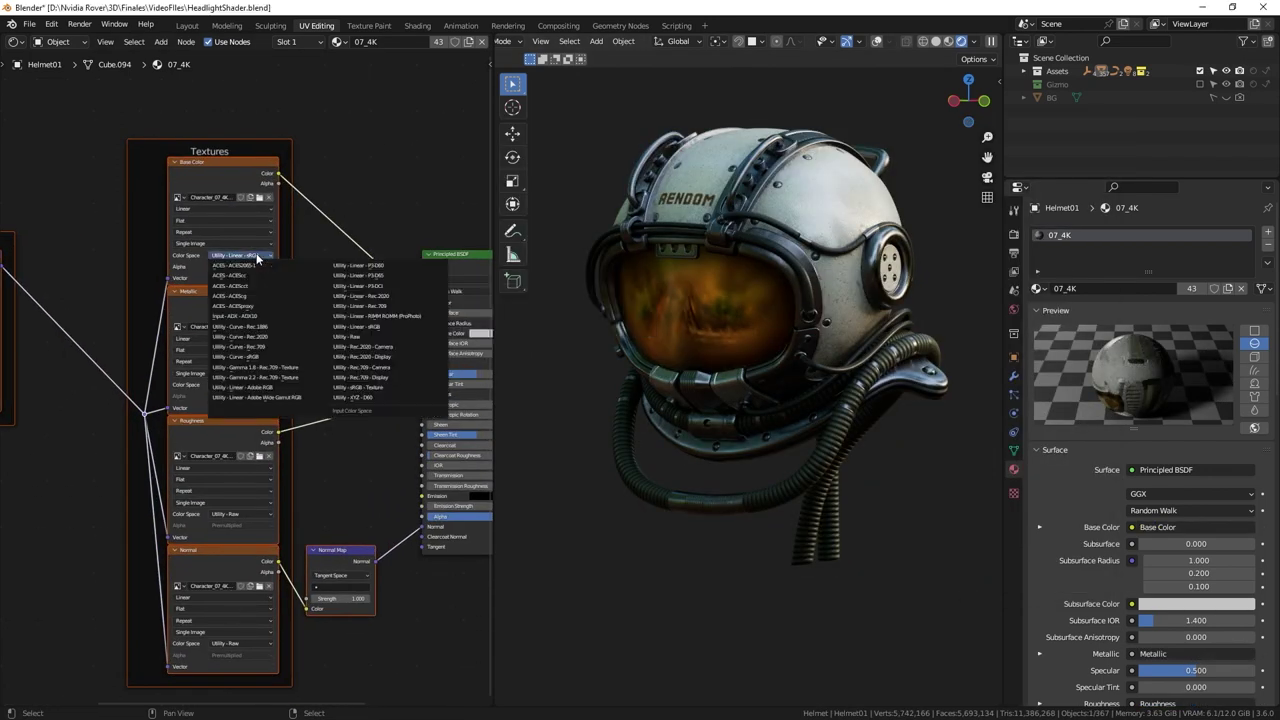
click(239, 296)
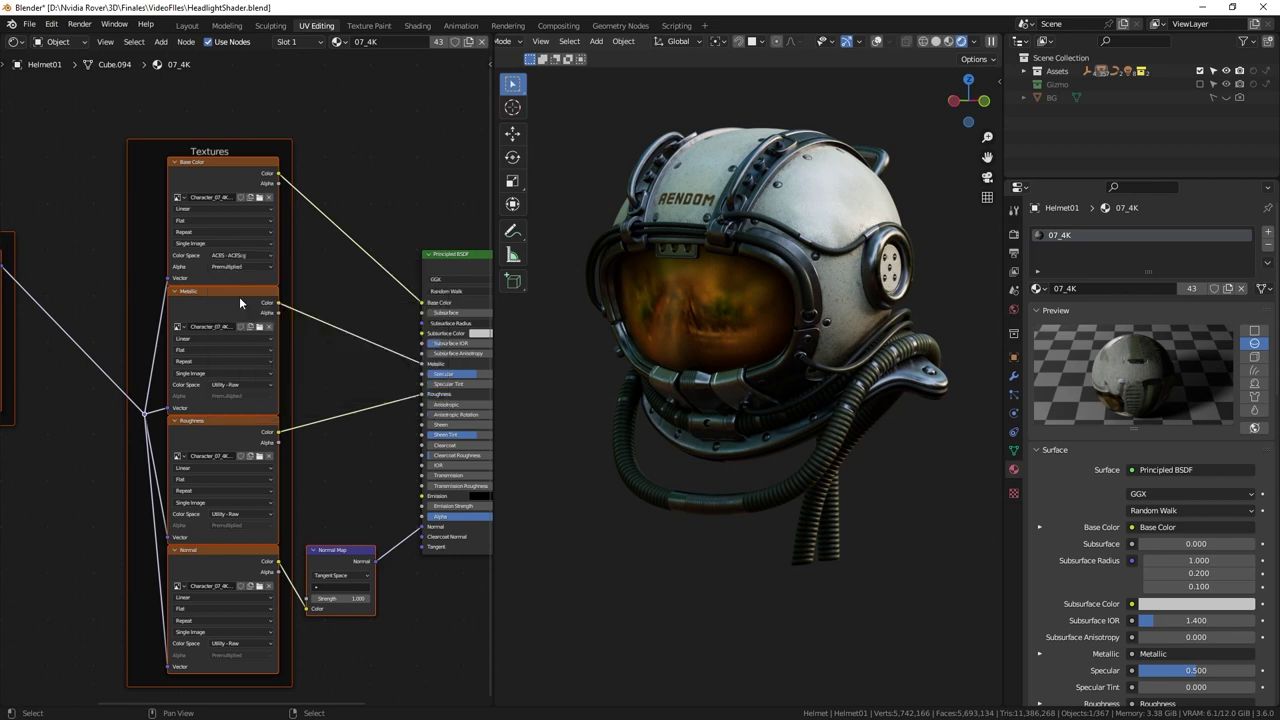
click(241, 385)
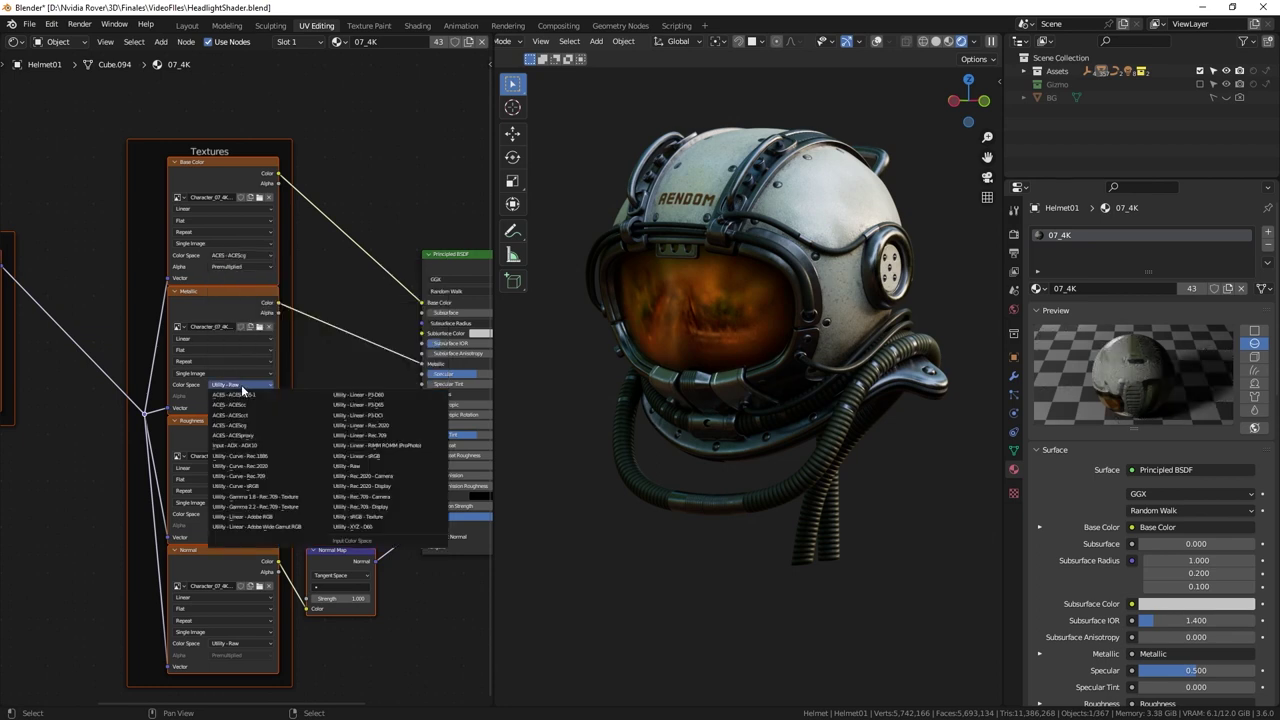
click(249, 426)
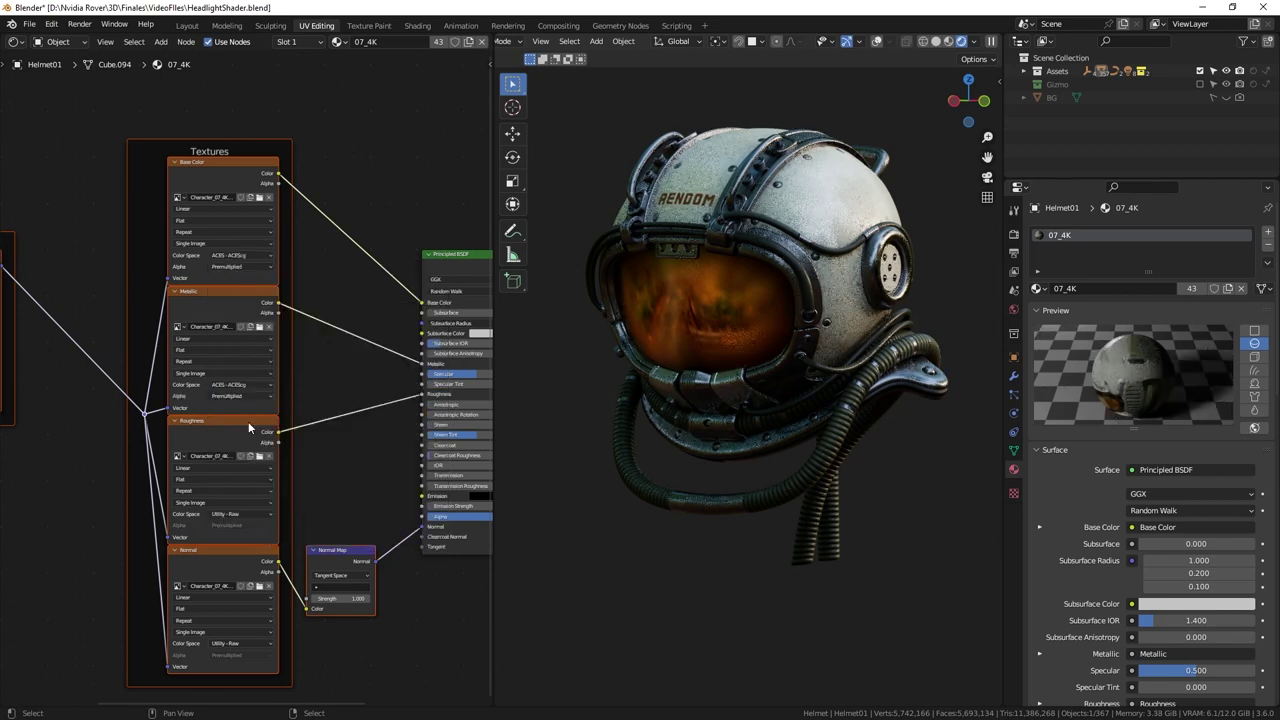
click(231, 513)
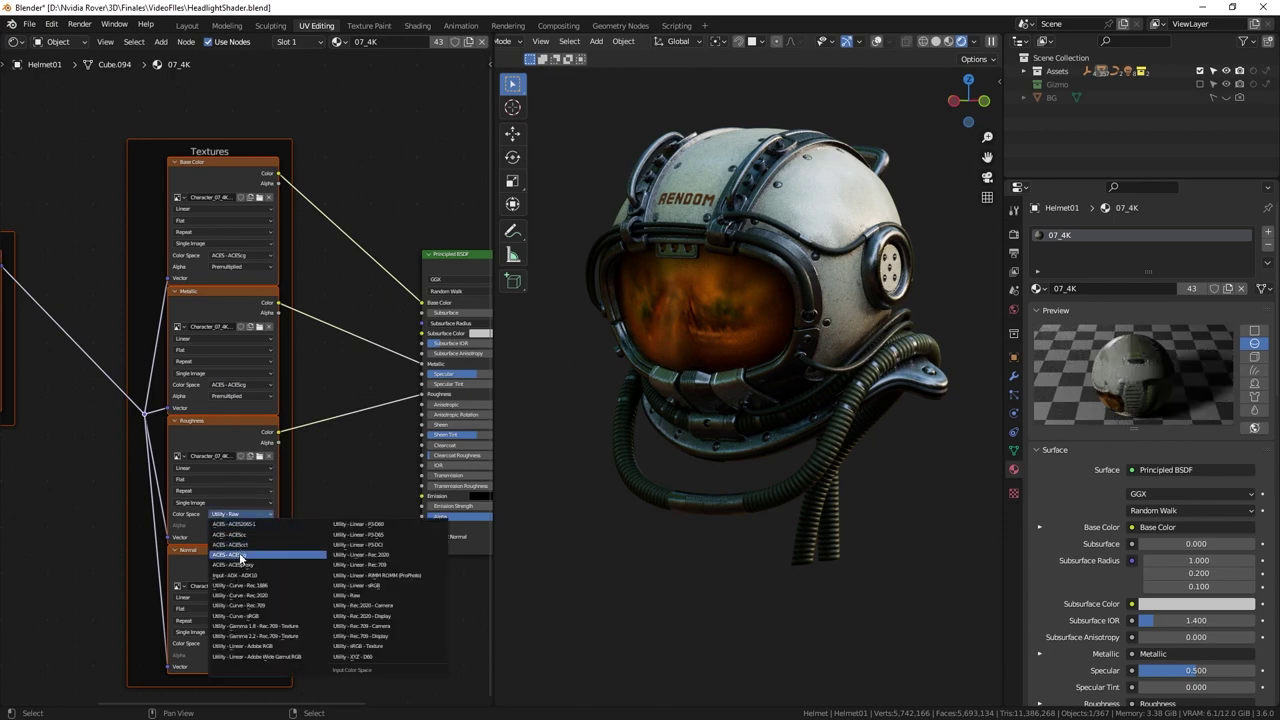
click(240, 555)
click(238, 642)
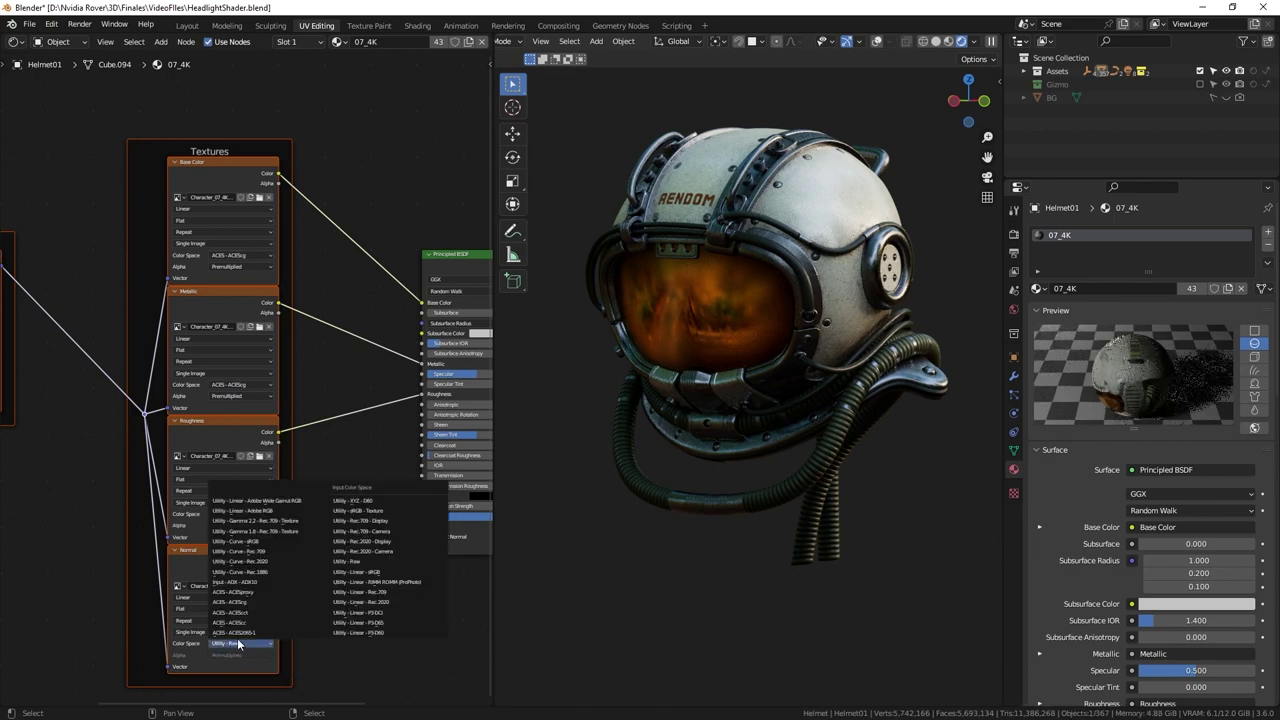
click(238, 602)
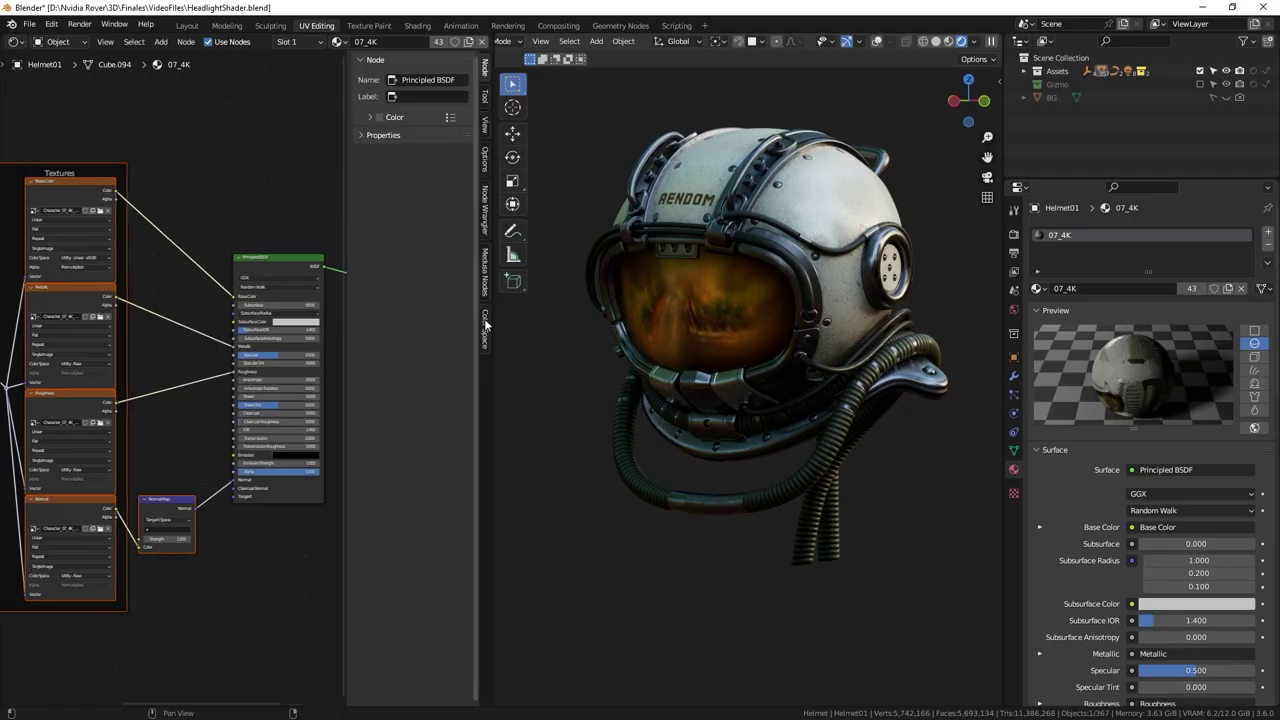
Step: Bring the Textures frame into view and orbit to see the lamp at three-quarter angle
scroll(250, 161, up, 4)
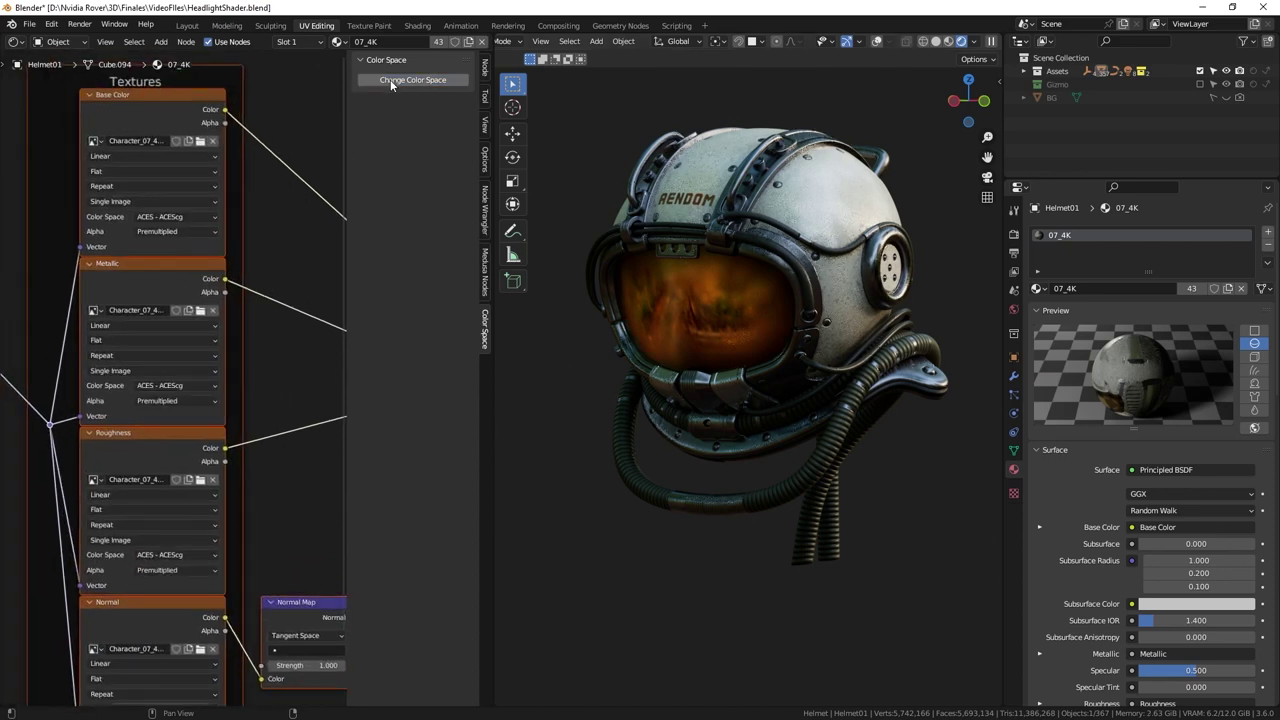
scroll(286, 327, up, 3)
middle_drag(261, 195, 295, 415)
scroll(295, 415, up, 2)
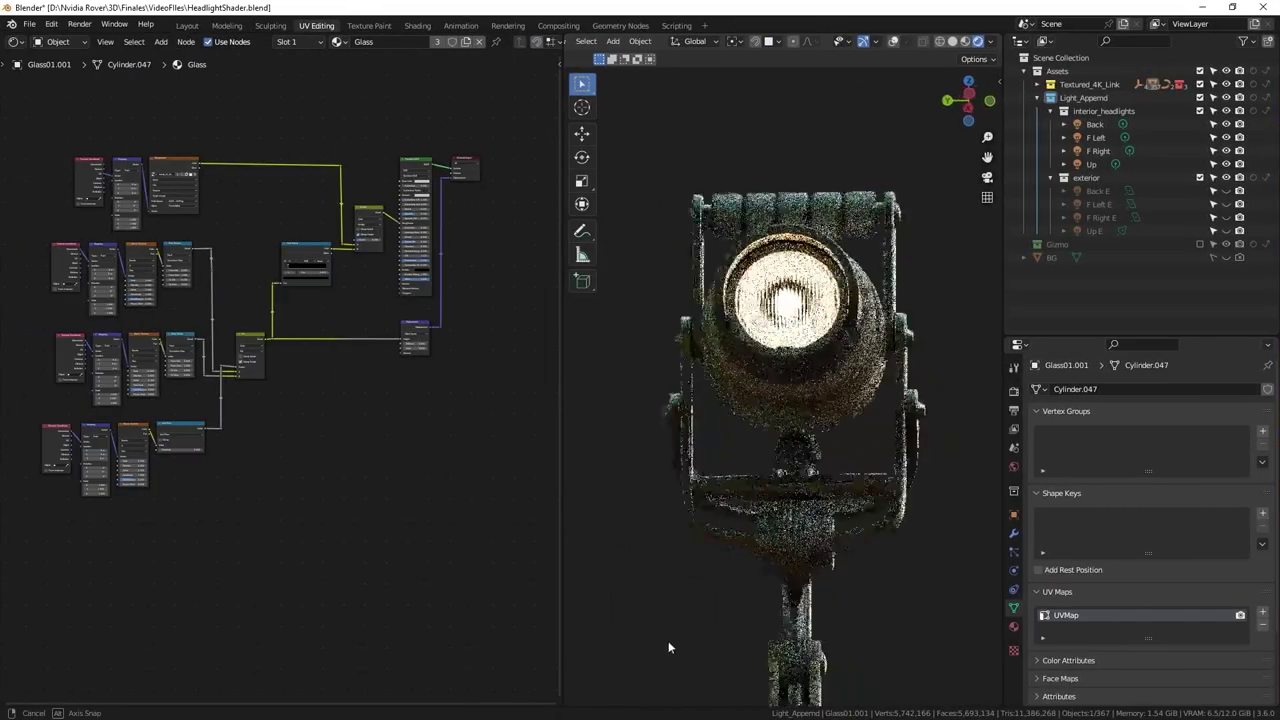
middle_drag(669, 647, 934, 530)
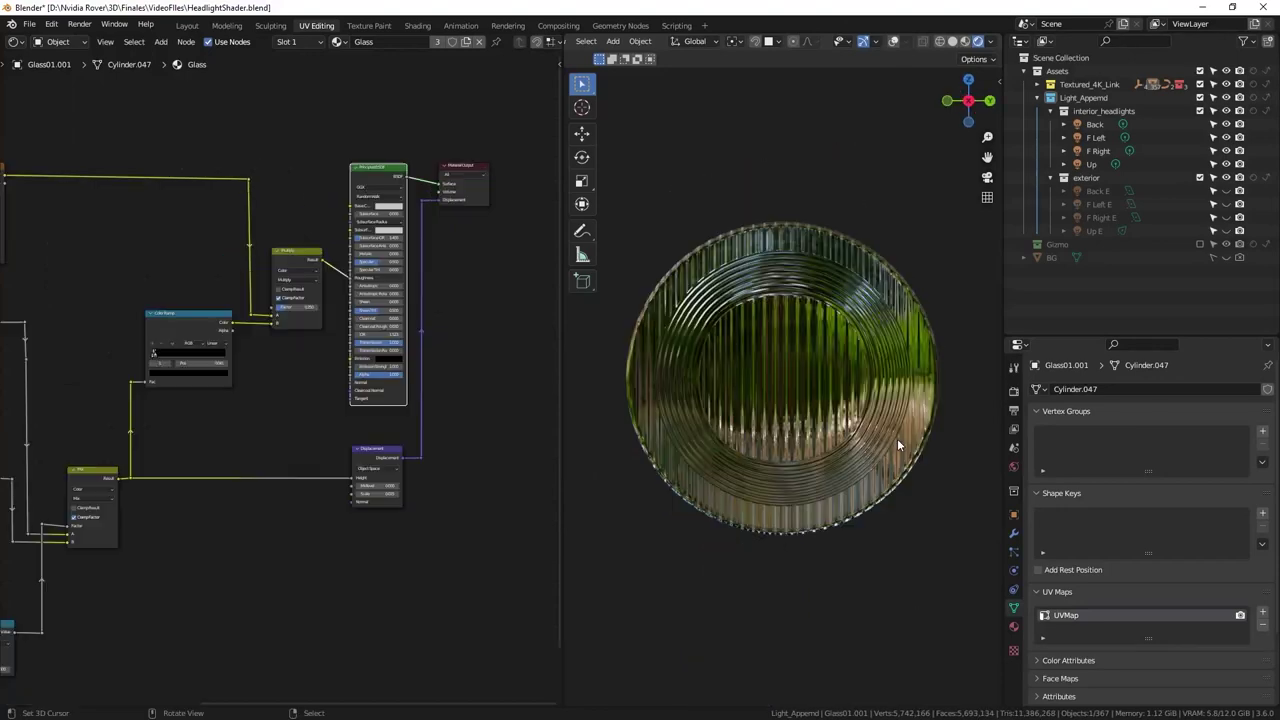
Step: Preview the lens's ring pattern, ColorRamp stripes, Less Than ring mask and Mix result
middle_drag(897, 438, 610, 438)
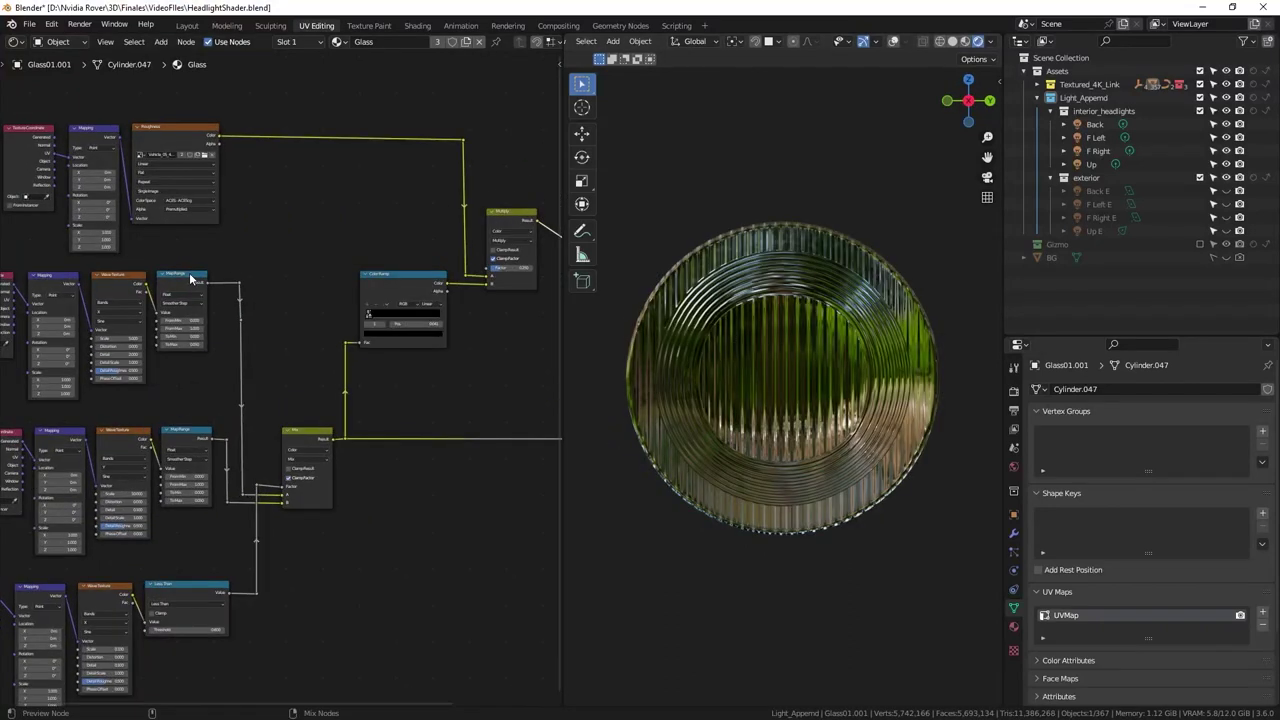
ctrl+shift+click(192, 279)
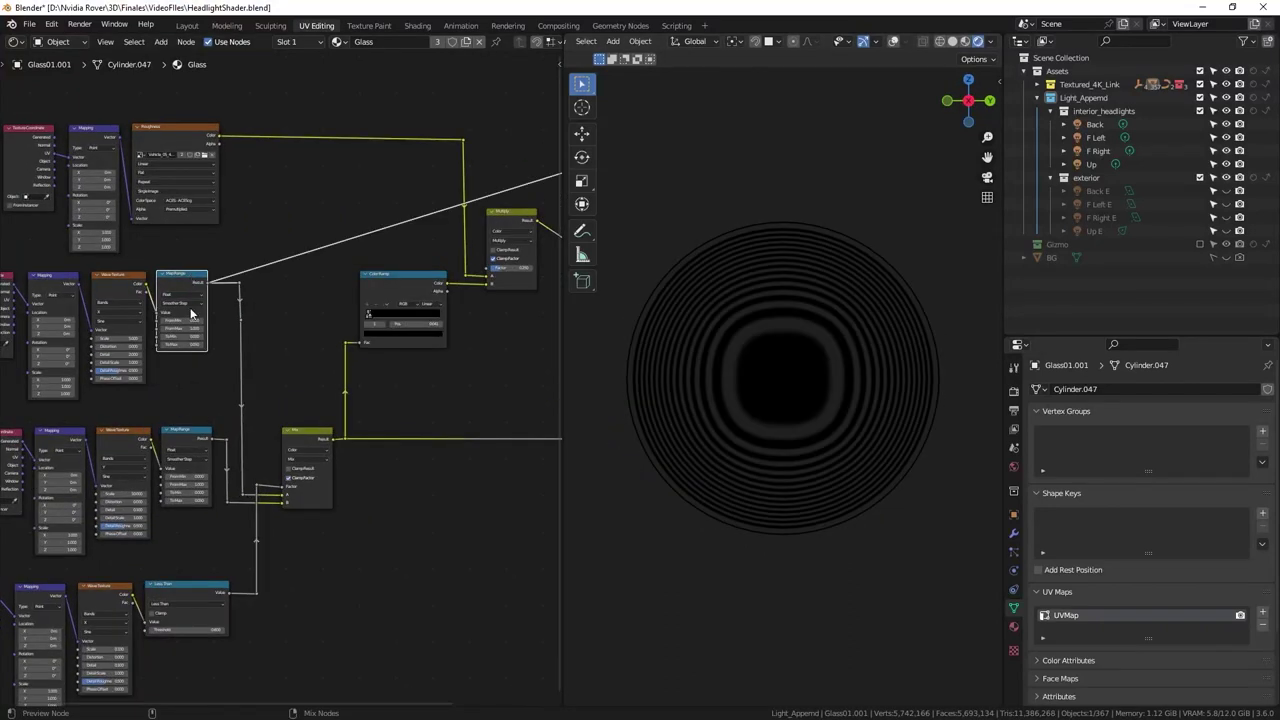
ctrl+shift+click(198, 437)
ctrl+shift+click(195, 592)
ctrl+shift+click(310, 440)
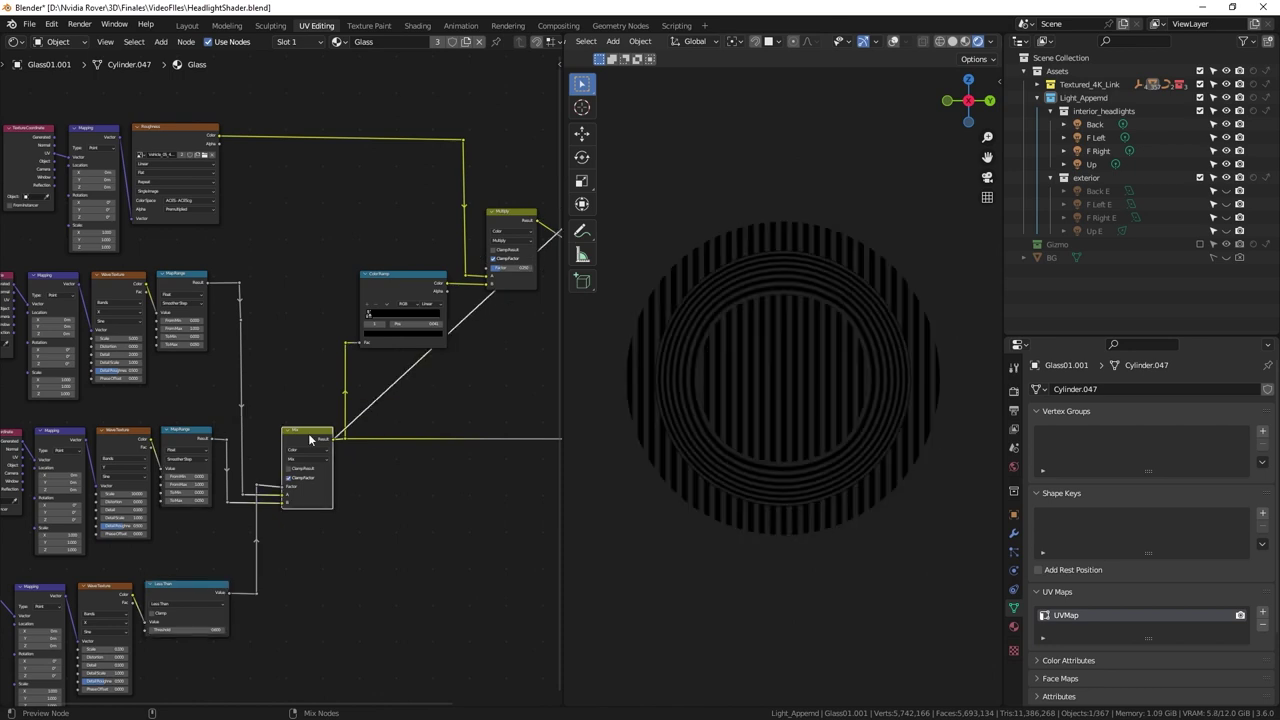
ctrl+shift+click(404, 276)
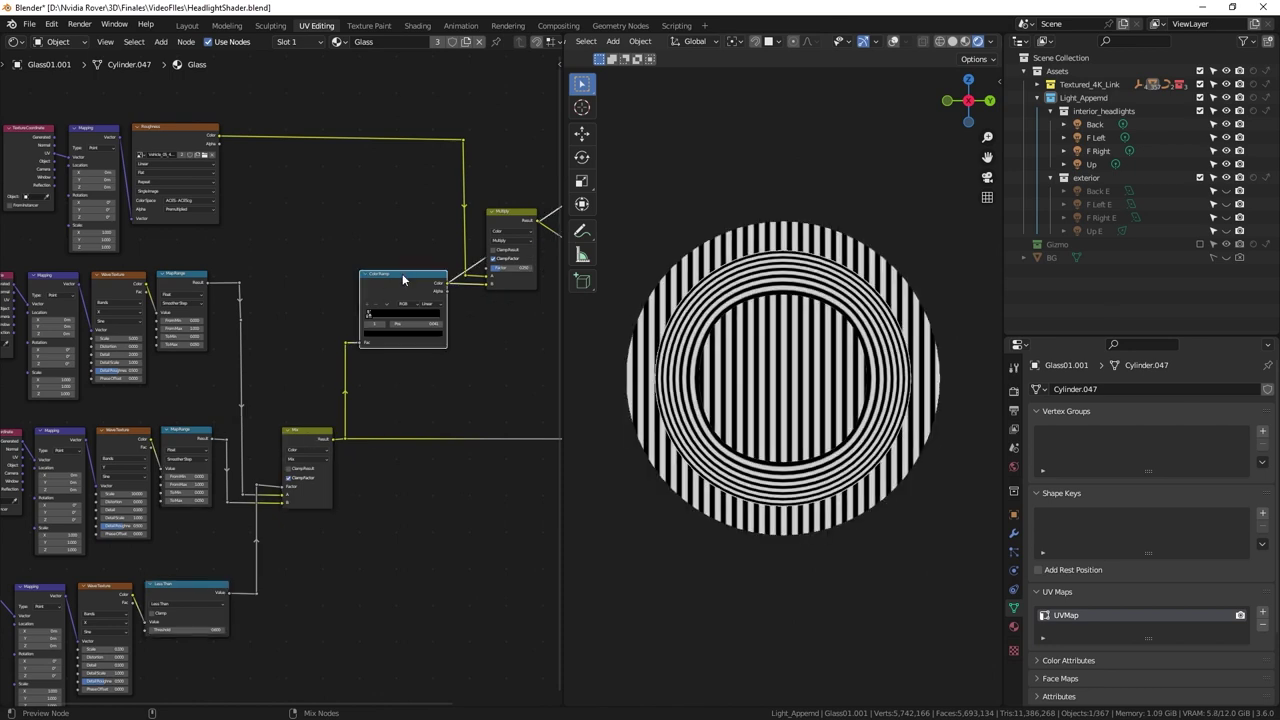
Step: Preview the roughness noise and Multiply result, then restore the full glass lens material
ctrl+shift+click(193, 130)
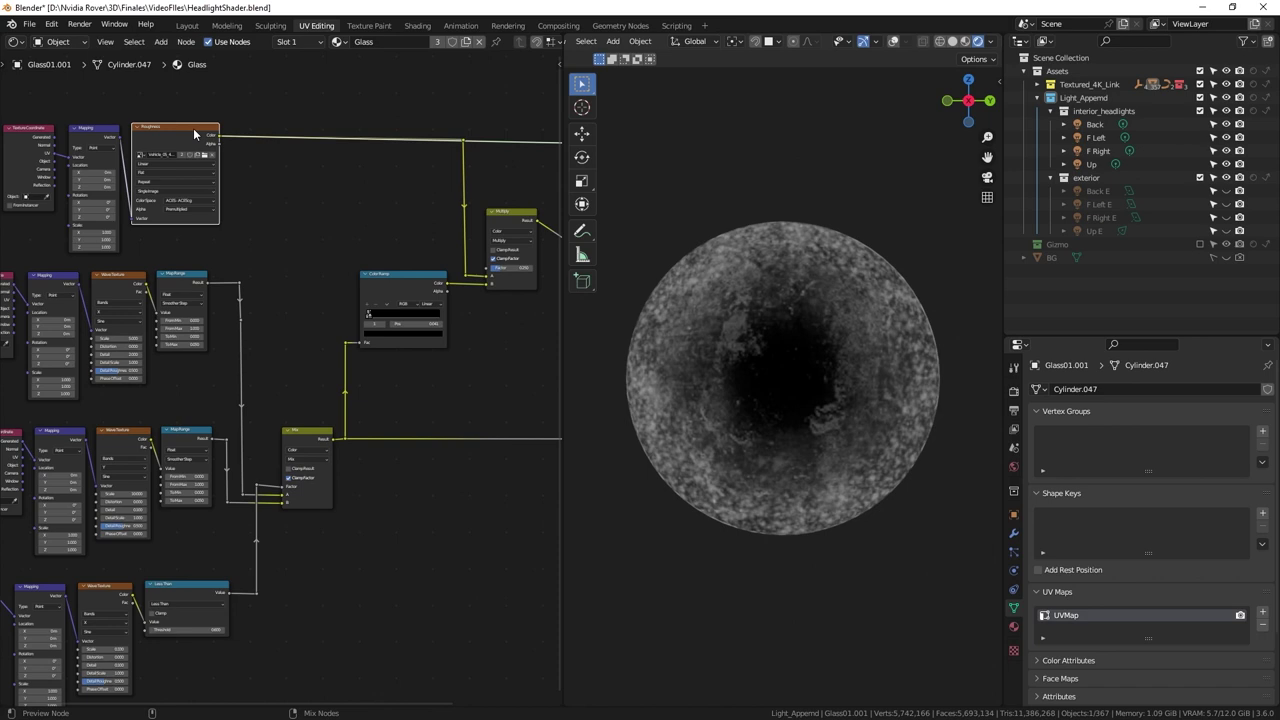
ctrl+shift+click(395, 280)
ctrl+shift+click(511, 219)
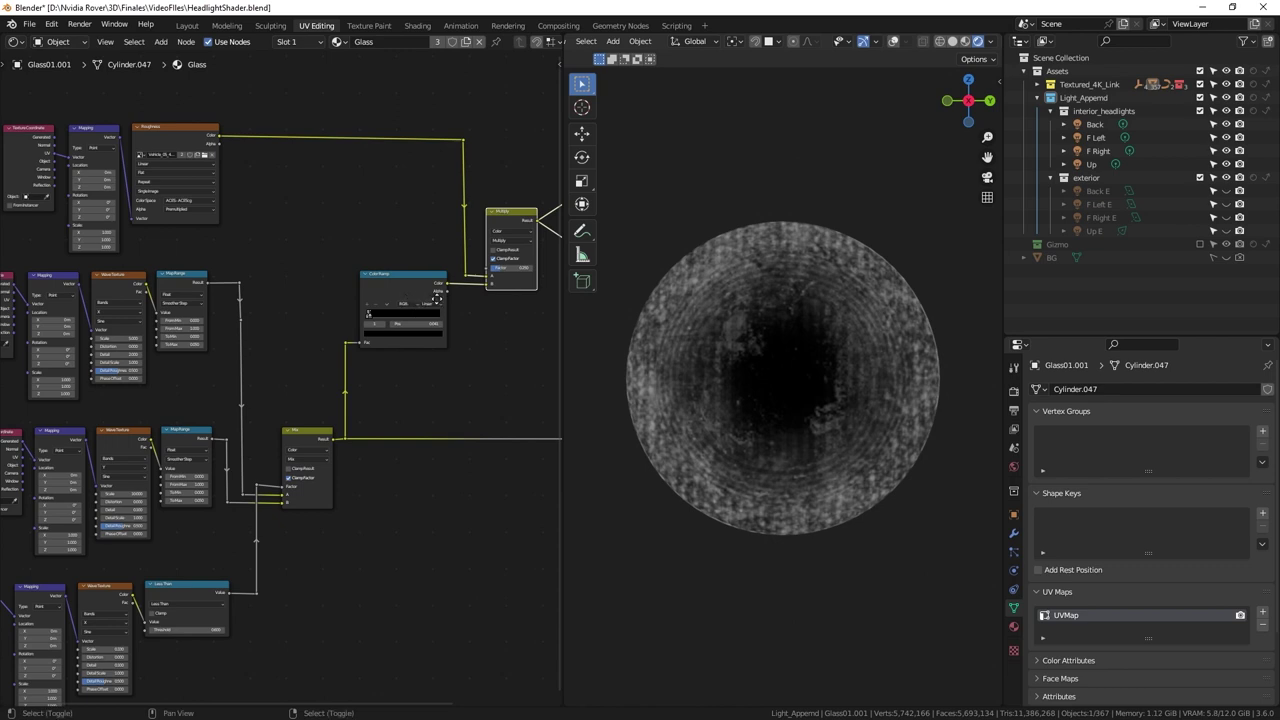
middle_drag(437, 299, 224, 343)
ctrl+shift+click(375, 177)
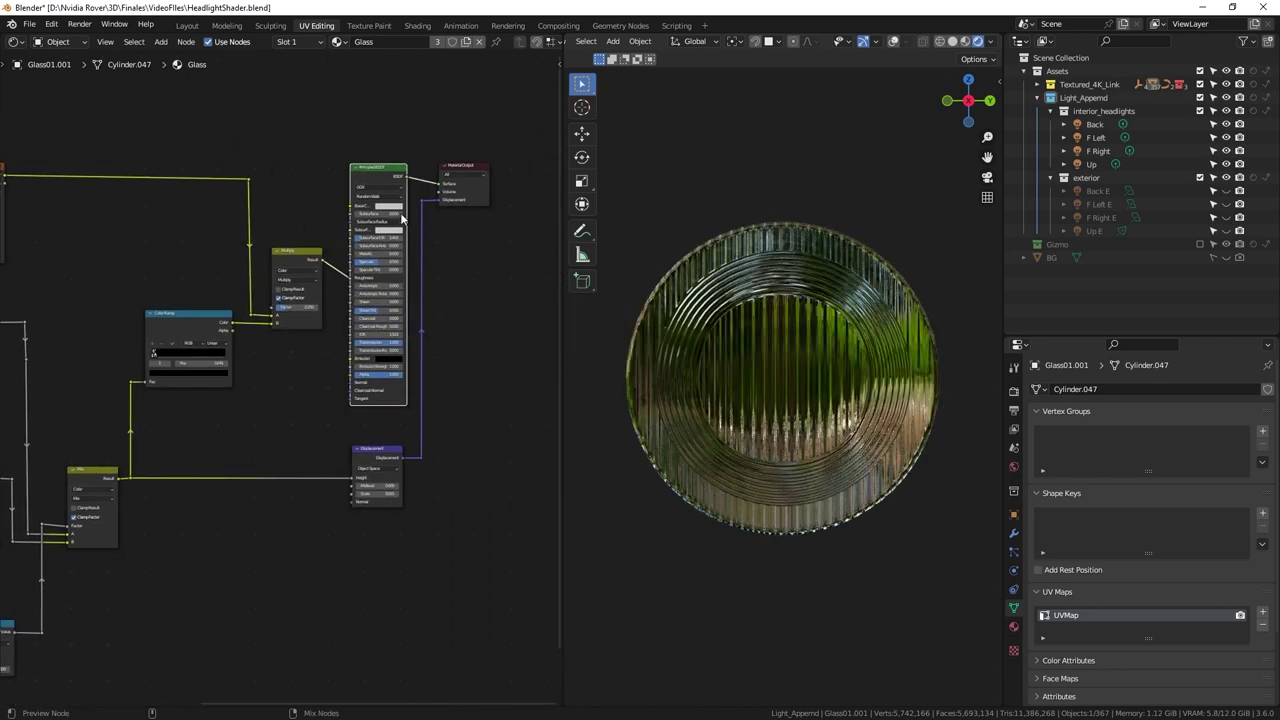
middle_drag(886, 434, 616, 432)
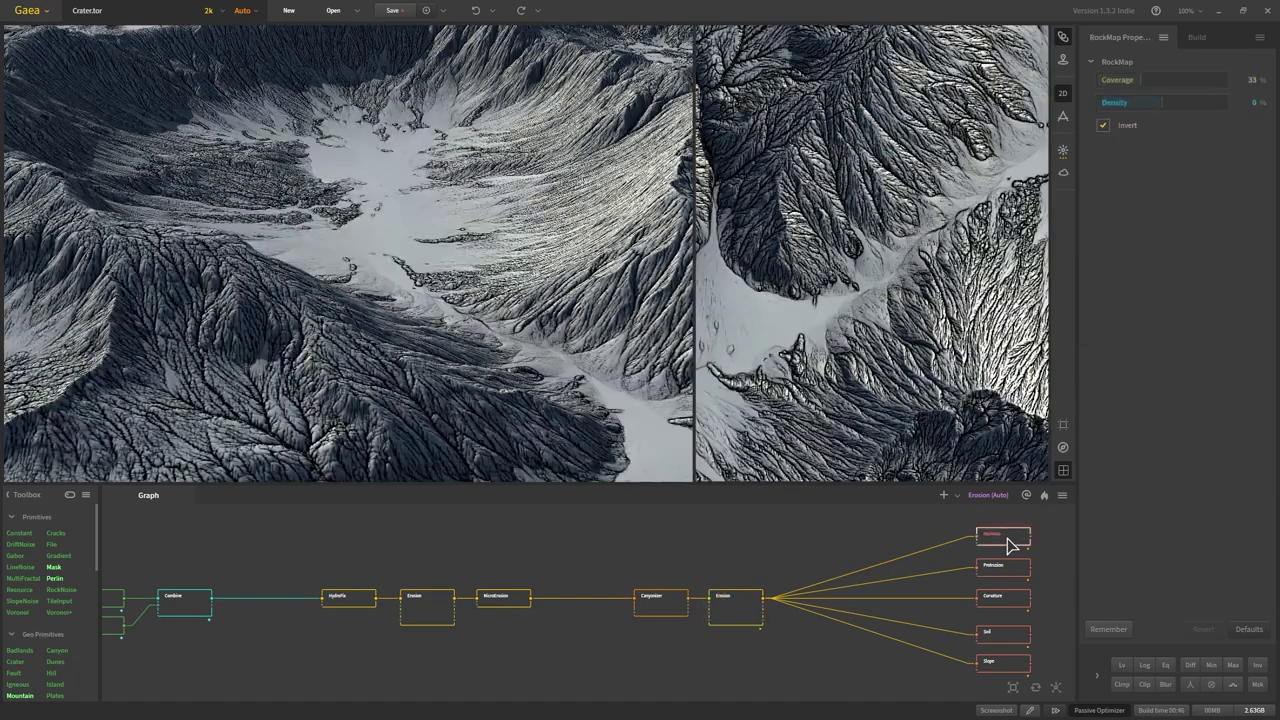
Step: Preview the RockMap, Curvature, Soil and Slope output masks from the Graph panel
click(1004, 567)
click(1016, 600)
click(1010, 640)
click(1012, 664)
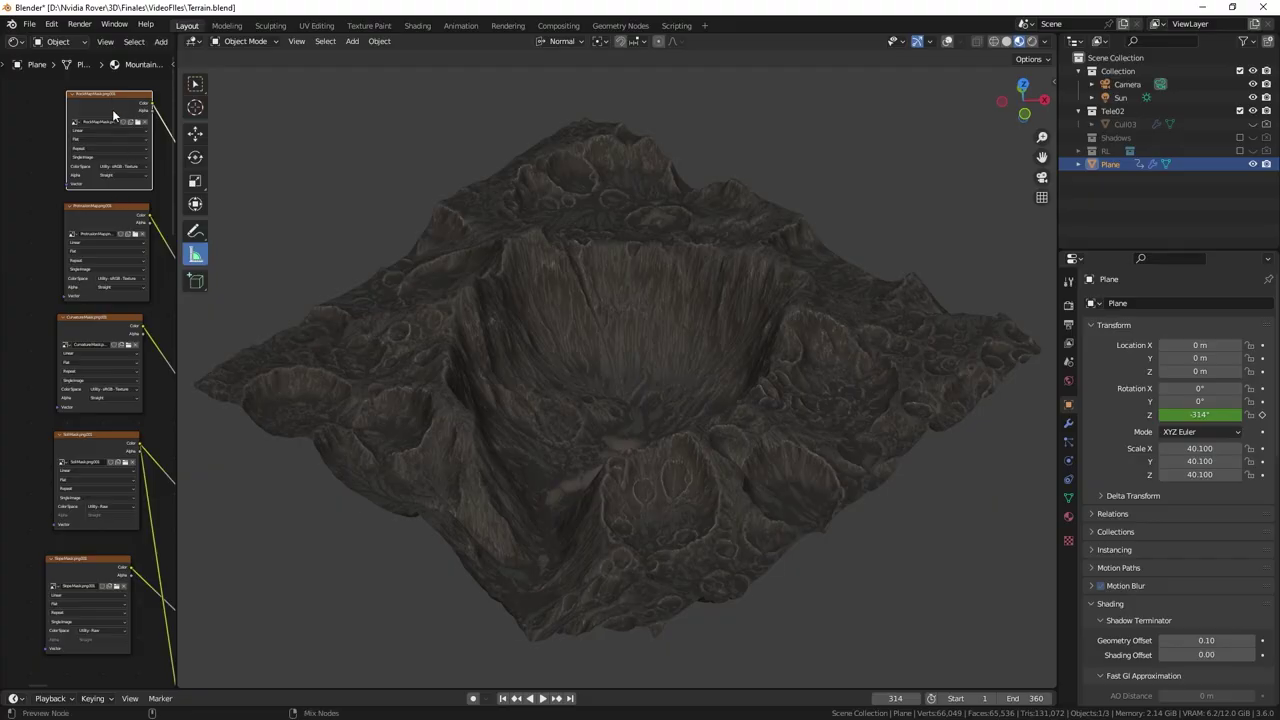
Step: Preview the imported maps, including Curvature, Soil and Slope, on the crater terrain
ctrl+shift+click(112, 109)
ctrl+shift+click(110, 206)
ctrl+shift+click(105, 360)
ctrl+shift+click(95, 436)
ctrl+shift+click(89, 566)
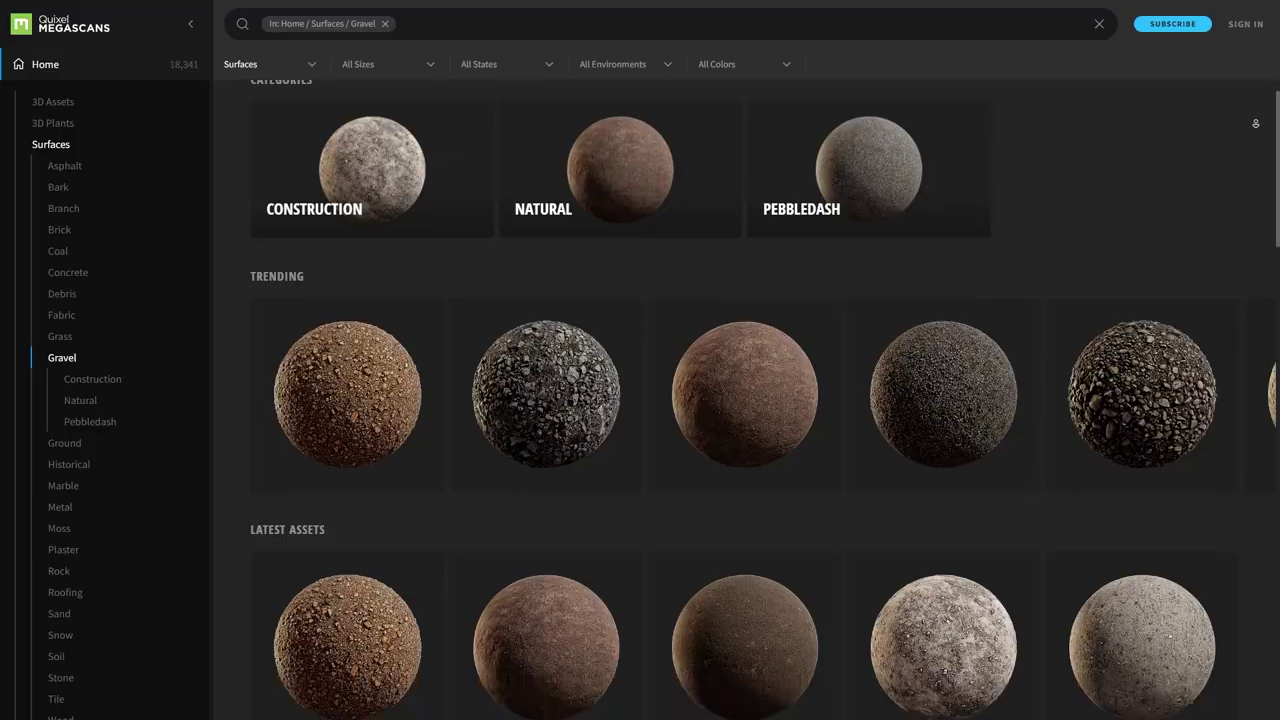
scroll(765, 400, down, 1)
scroll(765, 400, down, 5)
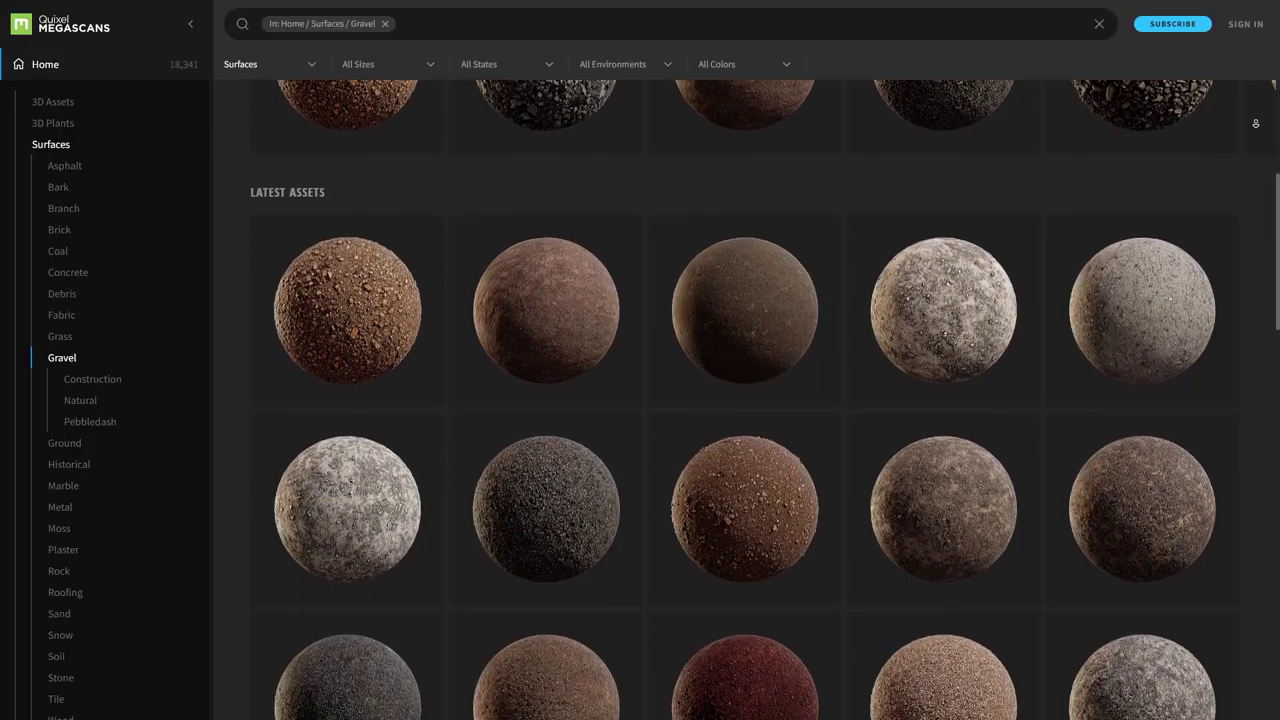
Step: Scroll further down the Megascans Surfaces > Gravel material listings
scroll(765, 400, down, 5)
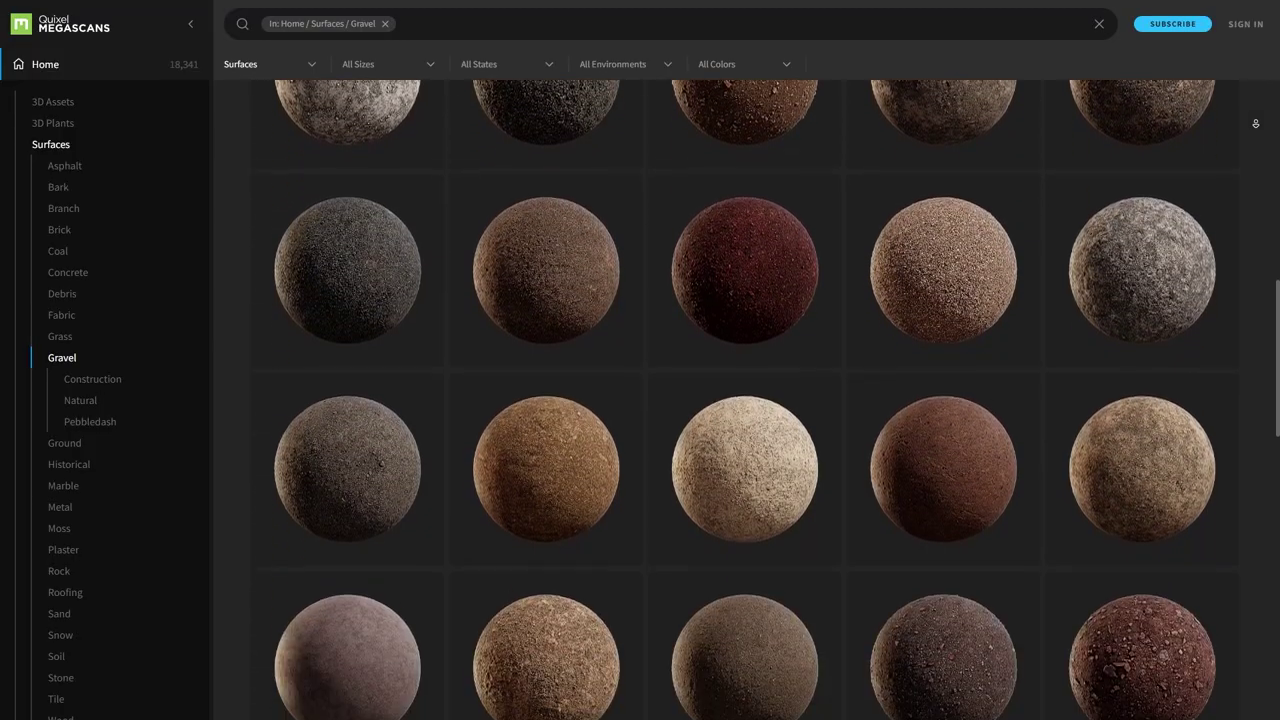
scroll(765, 400, down, 2)
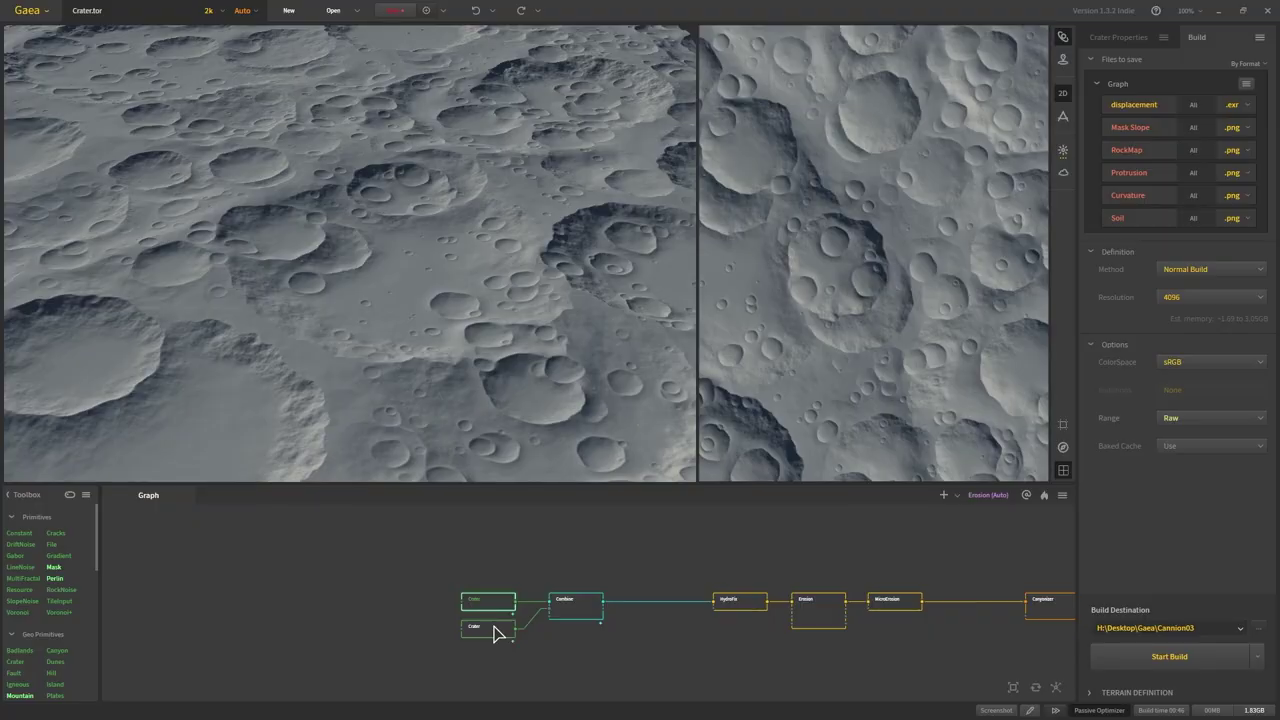
Step: Preview the terrain at the lower Crater node, the combined crater field, and HydroFix
click(493, 628)
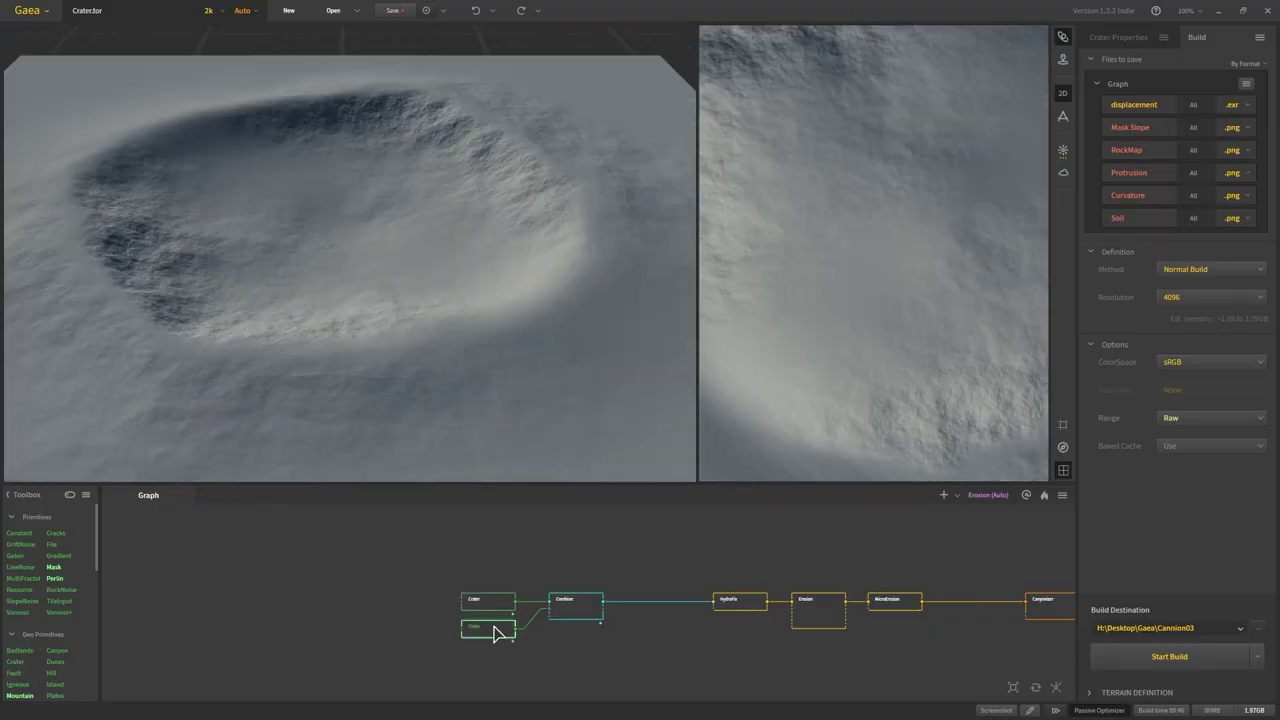
click(576, 612)
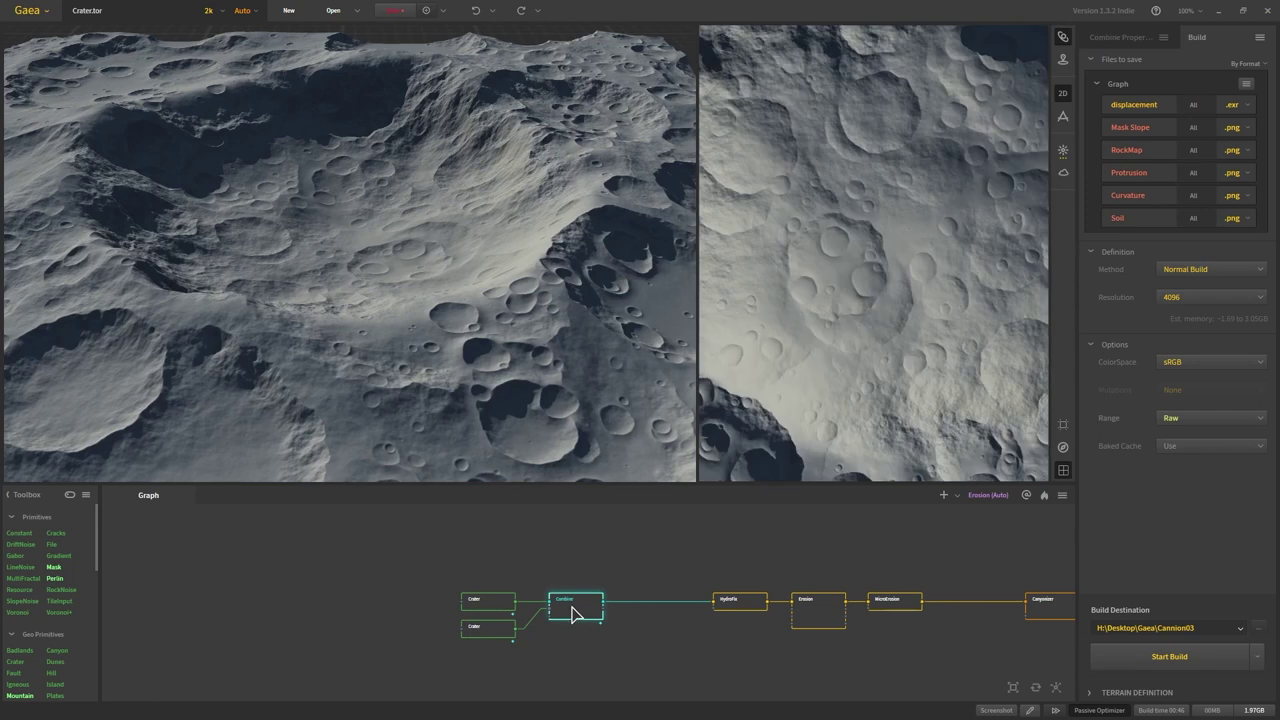
middle_drag(539, 596, 457, 614)
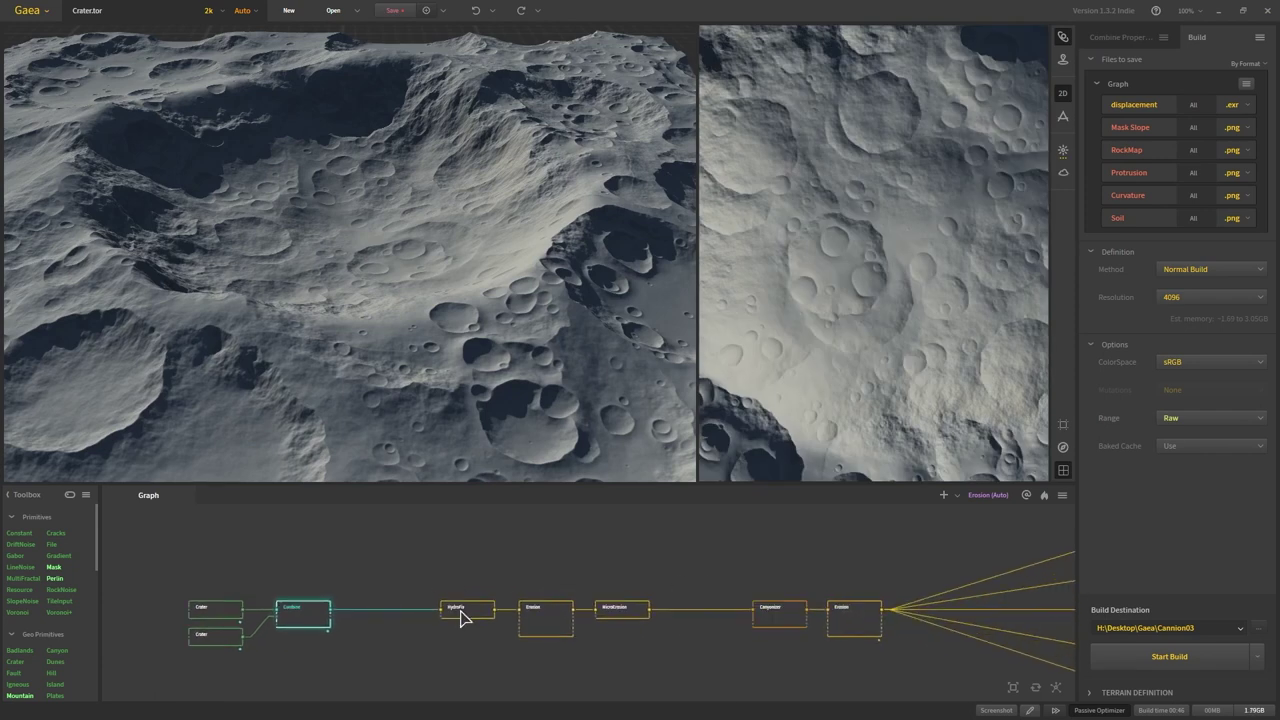
click(474, 614)
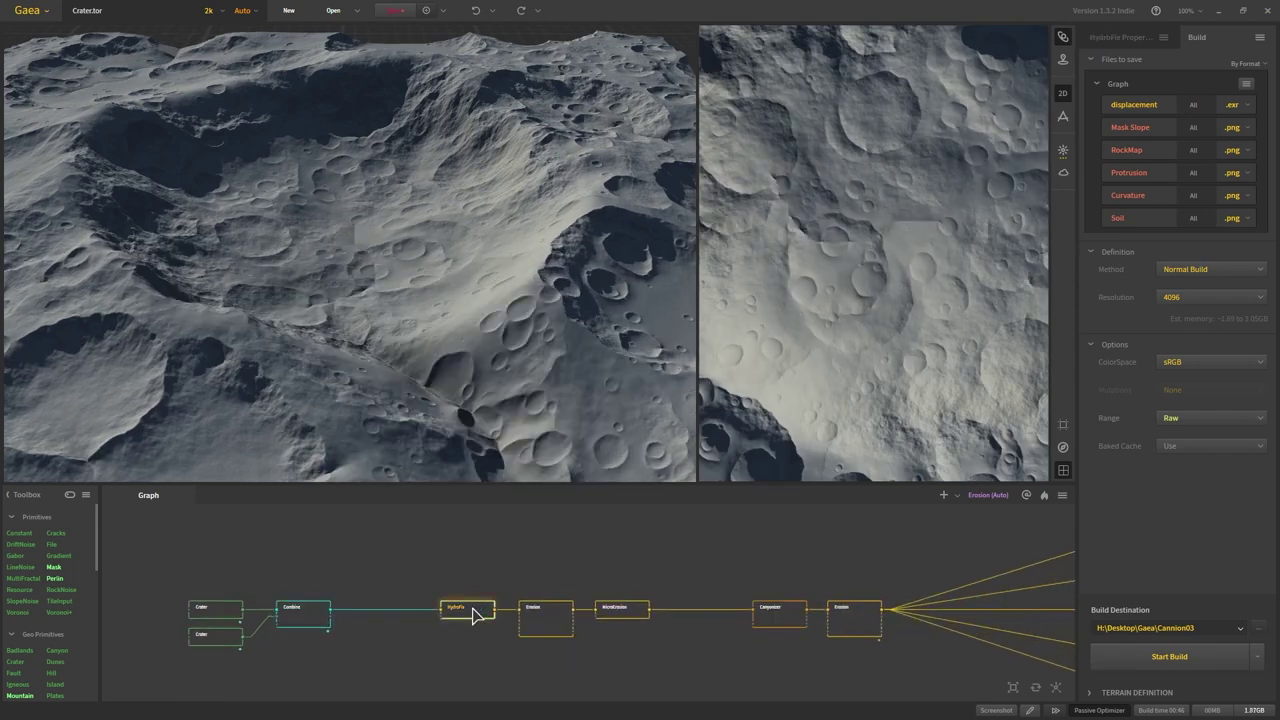
Step: Preview the Erosion, MicroErosion, Canyonizer and final Erosion stages, then the RockMap mask
drag(371, 380, 351, 340)
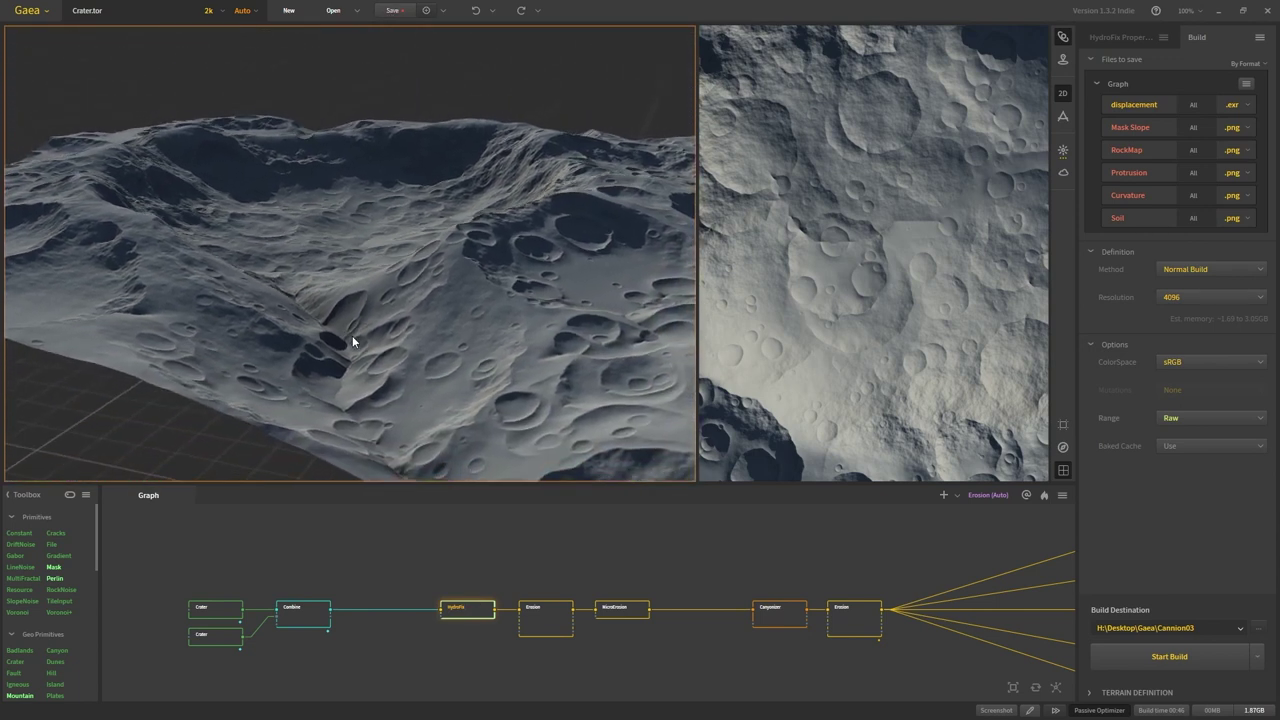
click(548, 617)
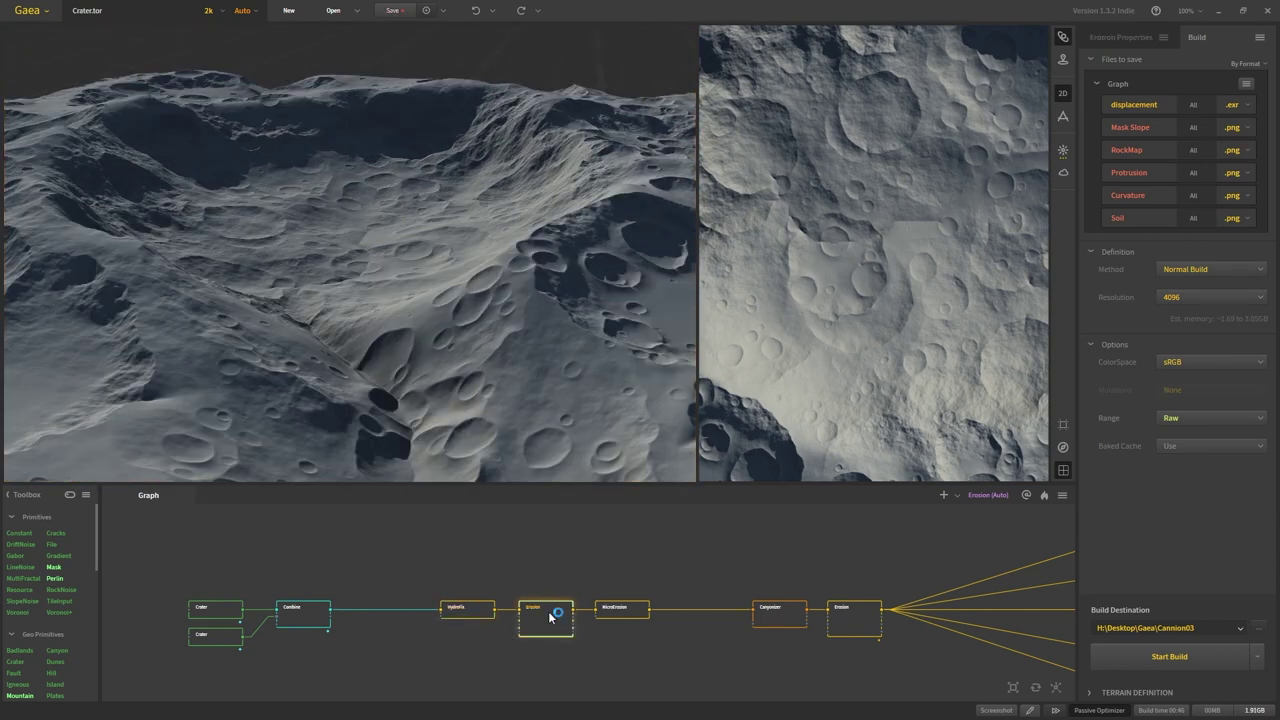
click(633, 612)
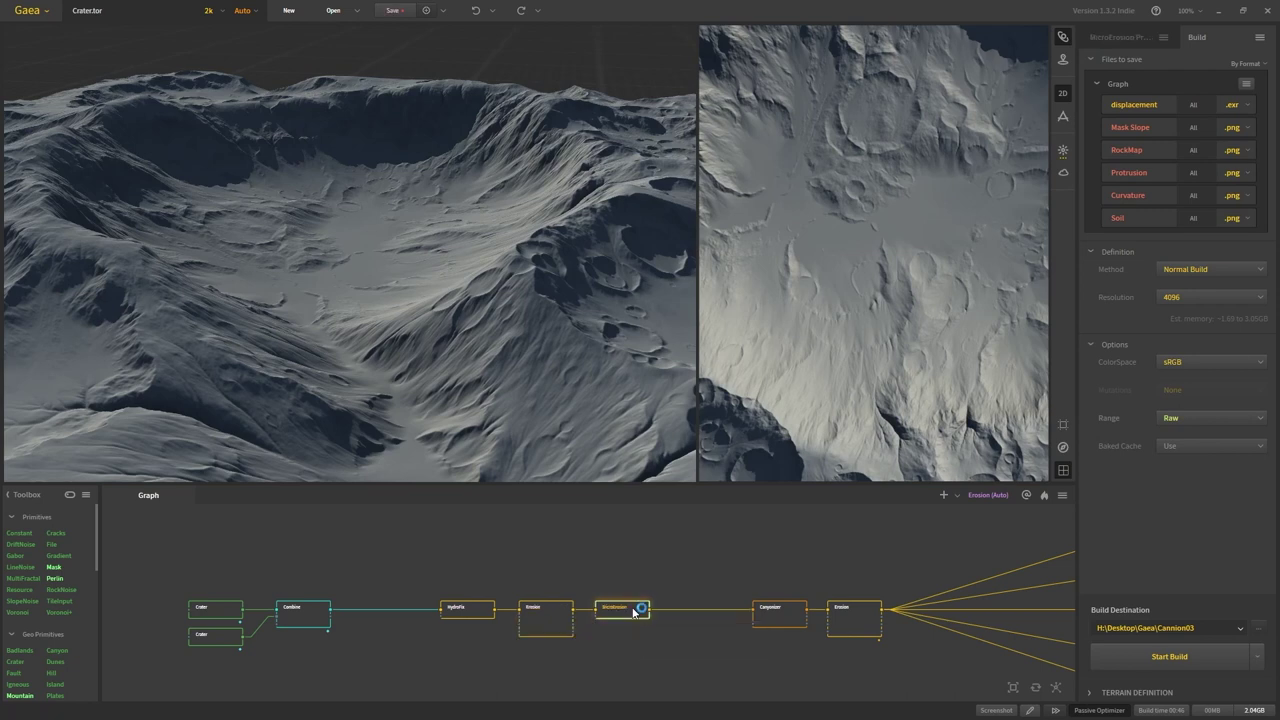
middle_drag(633, 612, 563, 623)
click(561, 613)
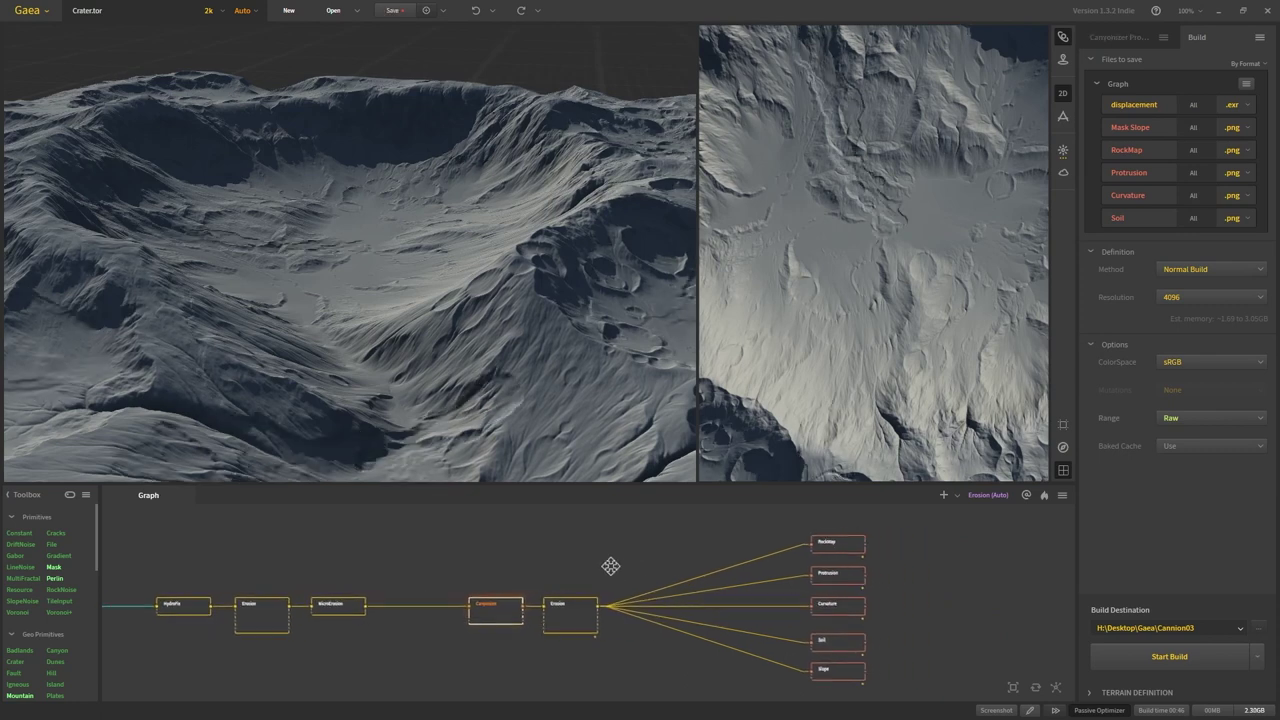
click(570, 609)
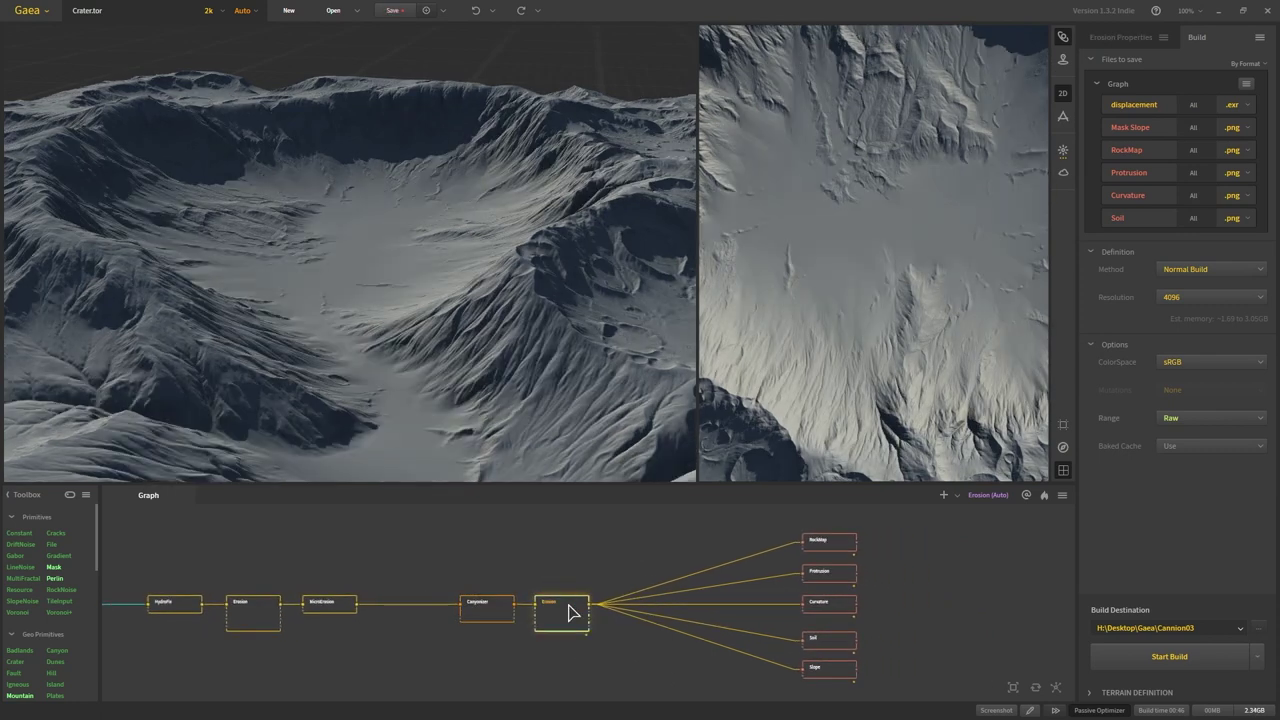
drag(355, 322, 560, 460)
right_click(572, 612)
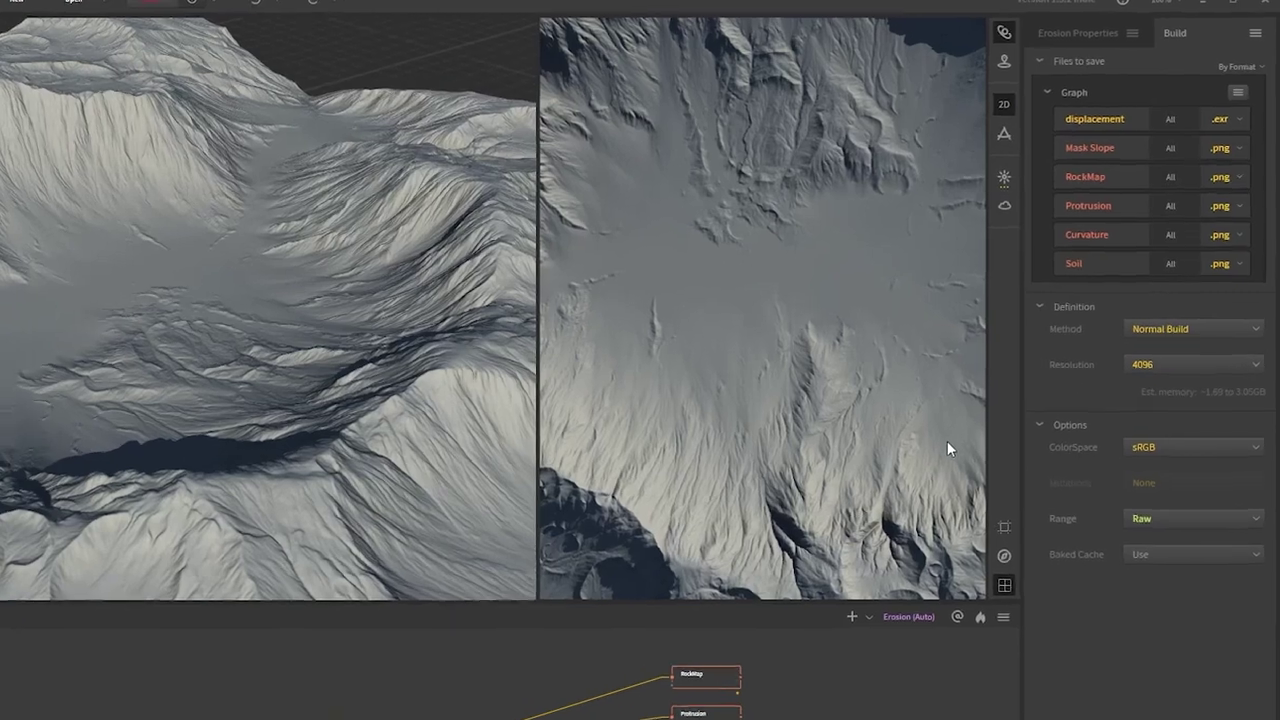
click(827, 487)
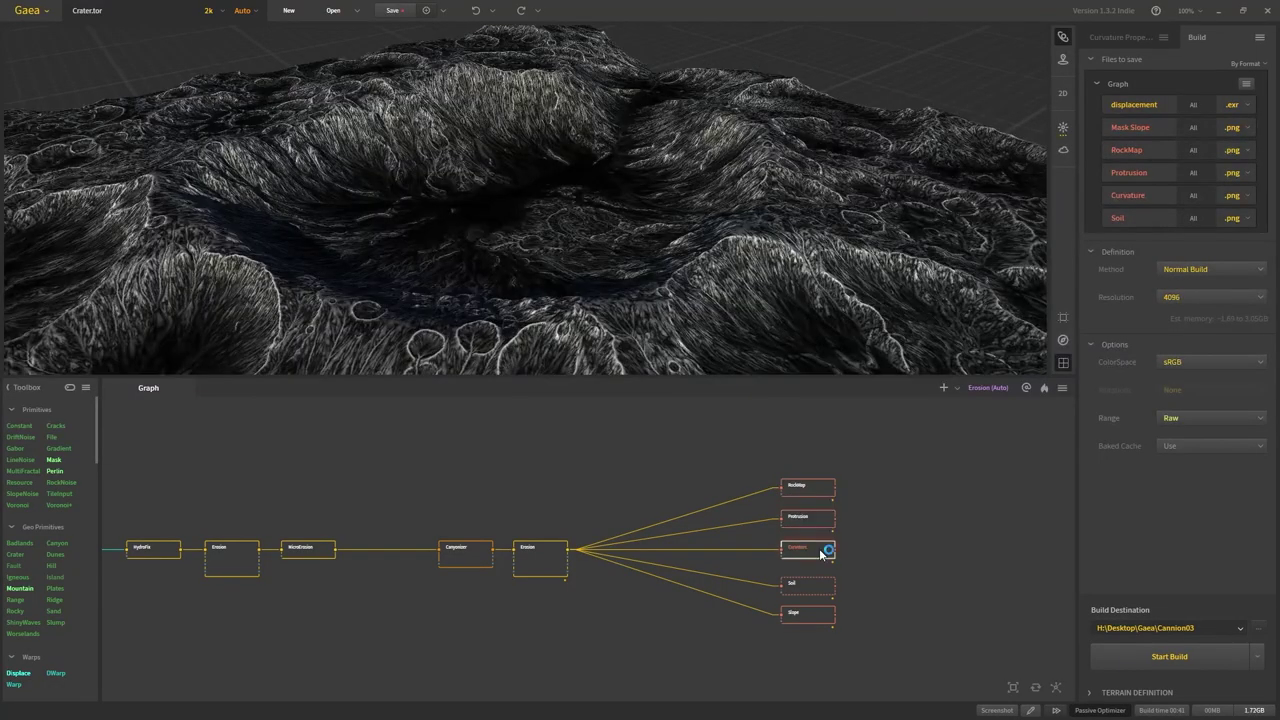
Step: Preview the Soil and Slope output masks on the eroded crater terrain
click(826, 588)
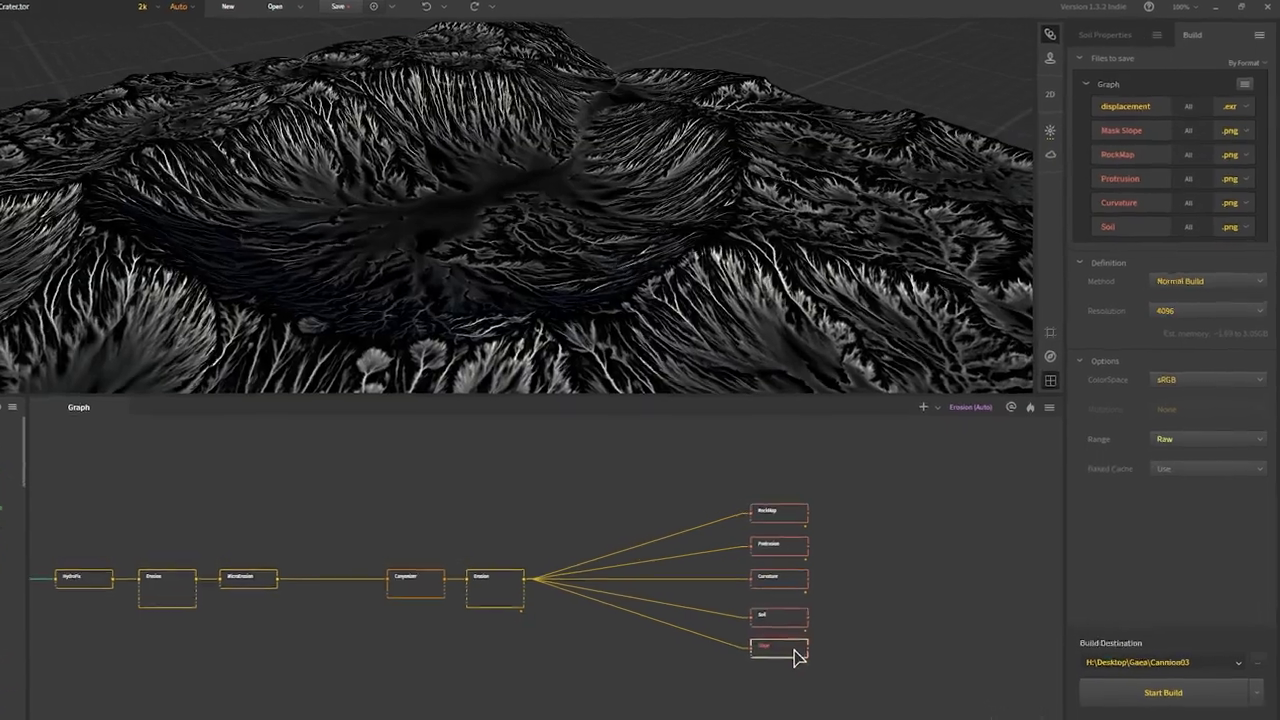
click(826, 616)
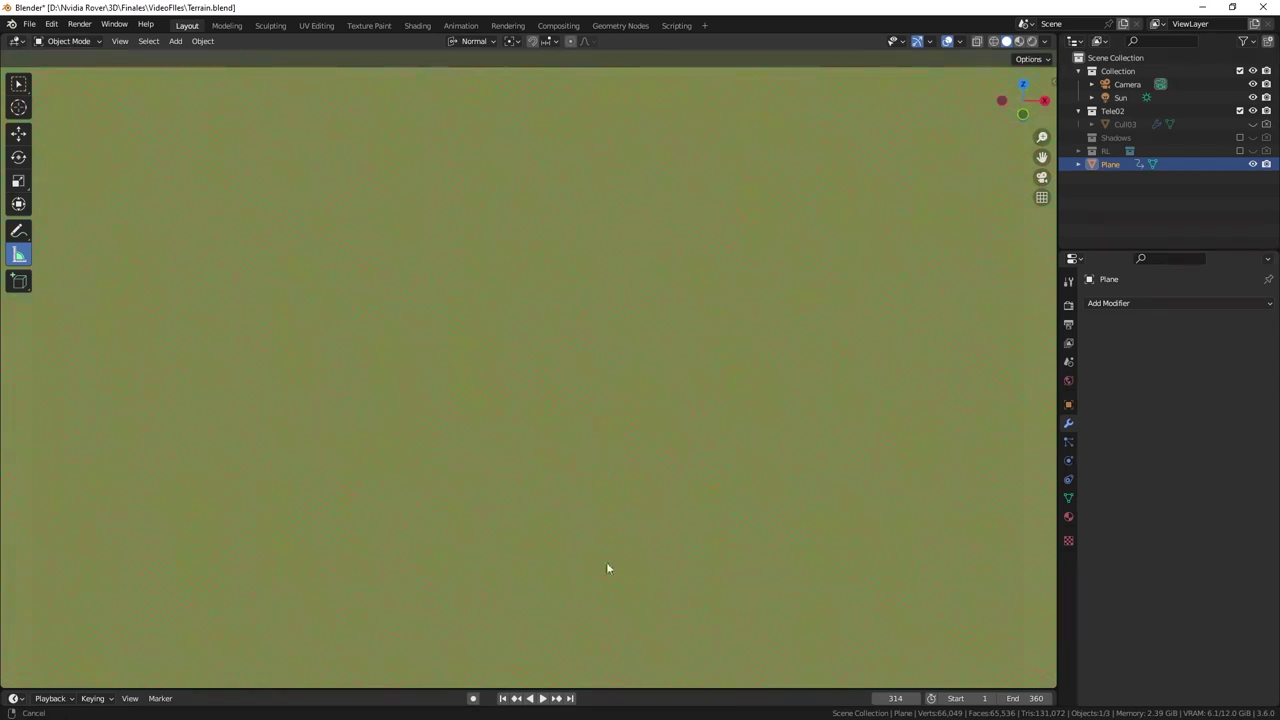
Step: Add a Displace modifier to the plane with a new image texture loaded from displacement.exr
scroll(607, 568, down, 10)
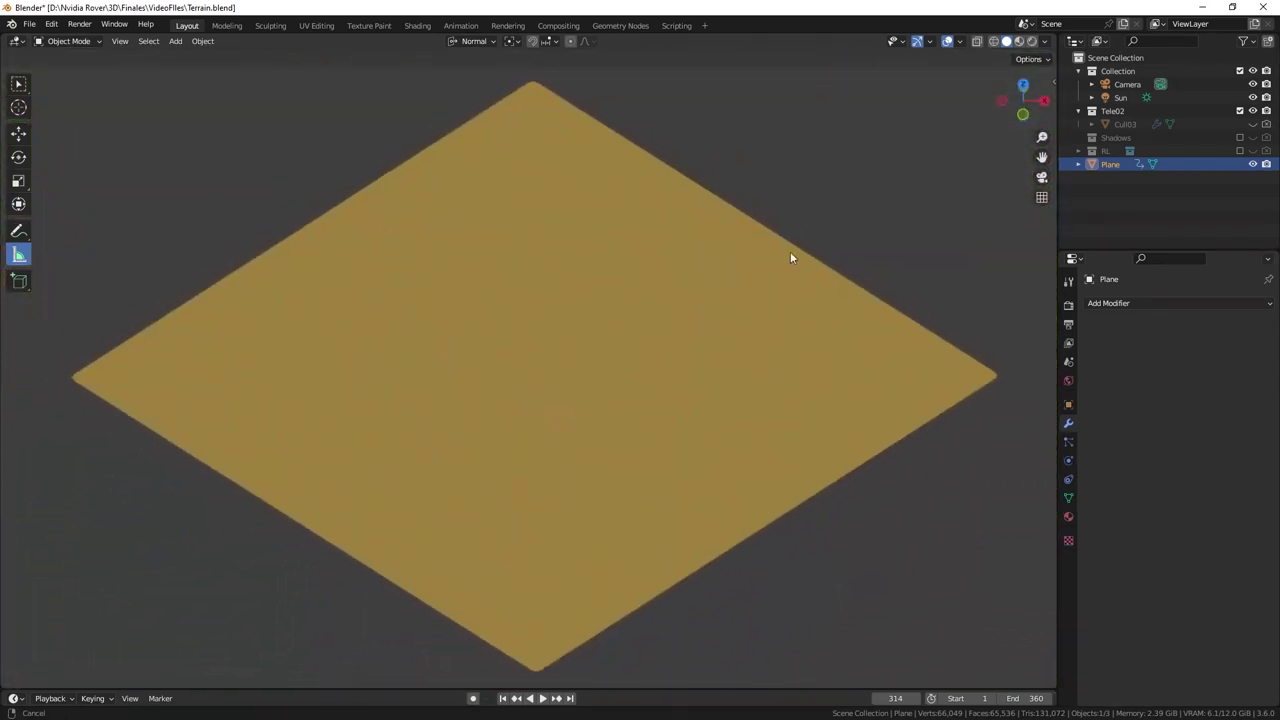
click(1108, 303)
click(1140, 340)
click(1262, 352)
click(1174, 323)
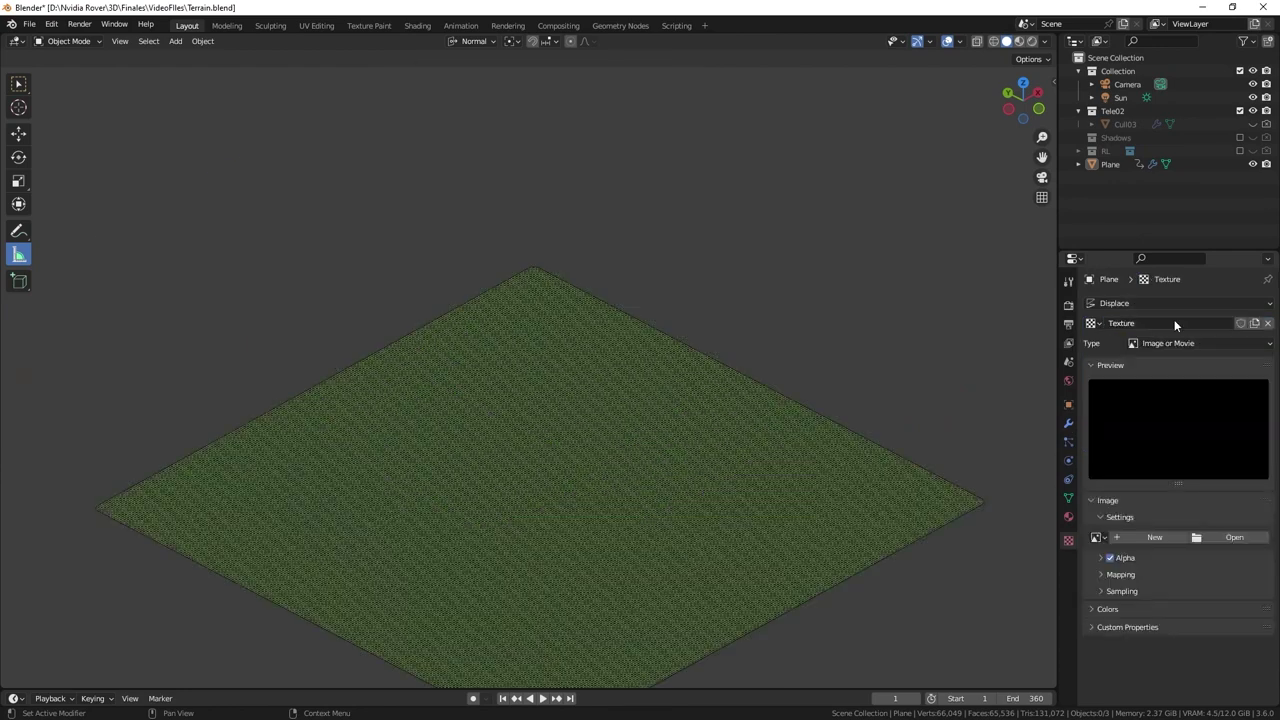
click(1230, 538)
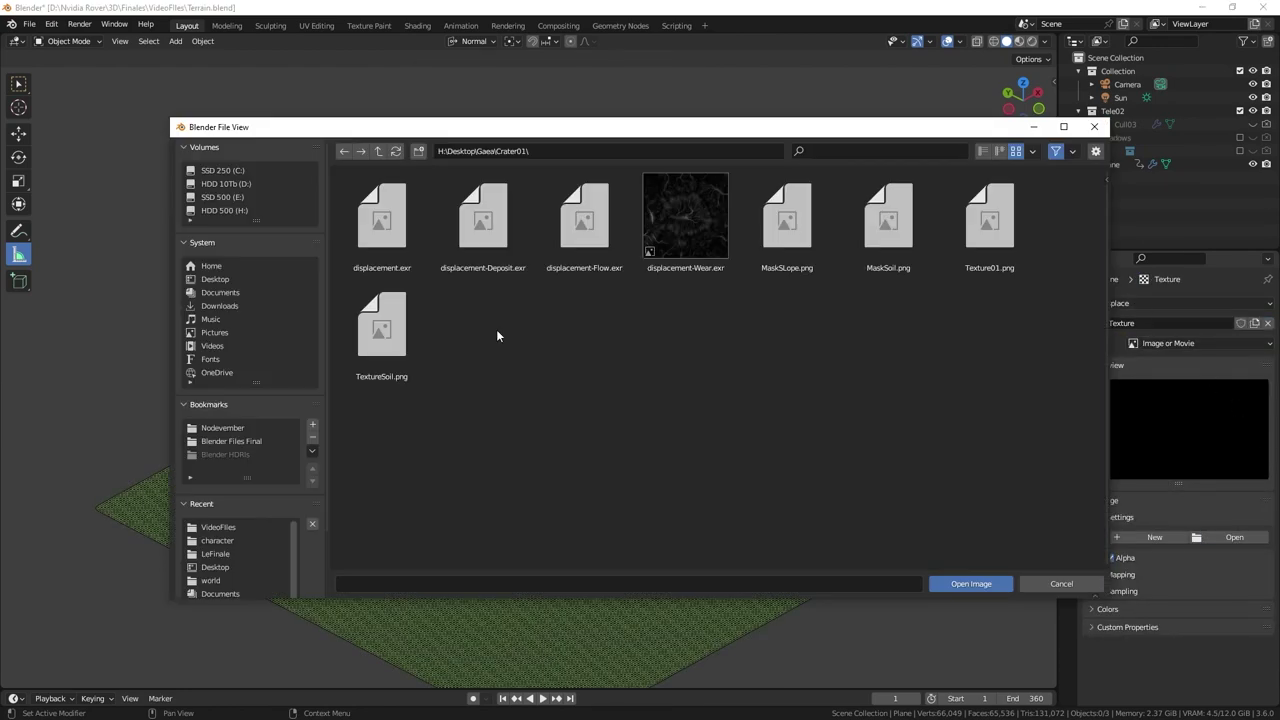
click(381, 218)
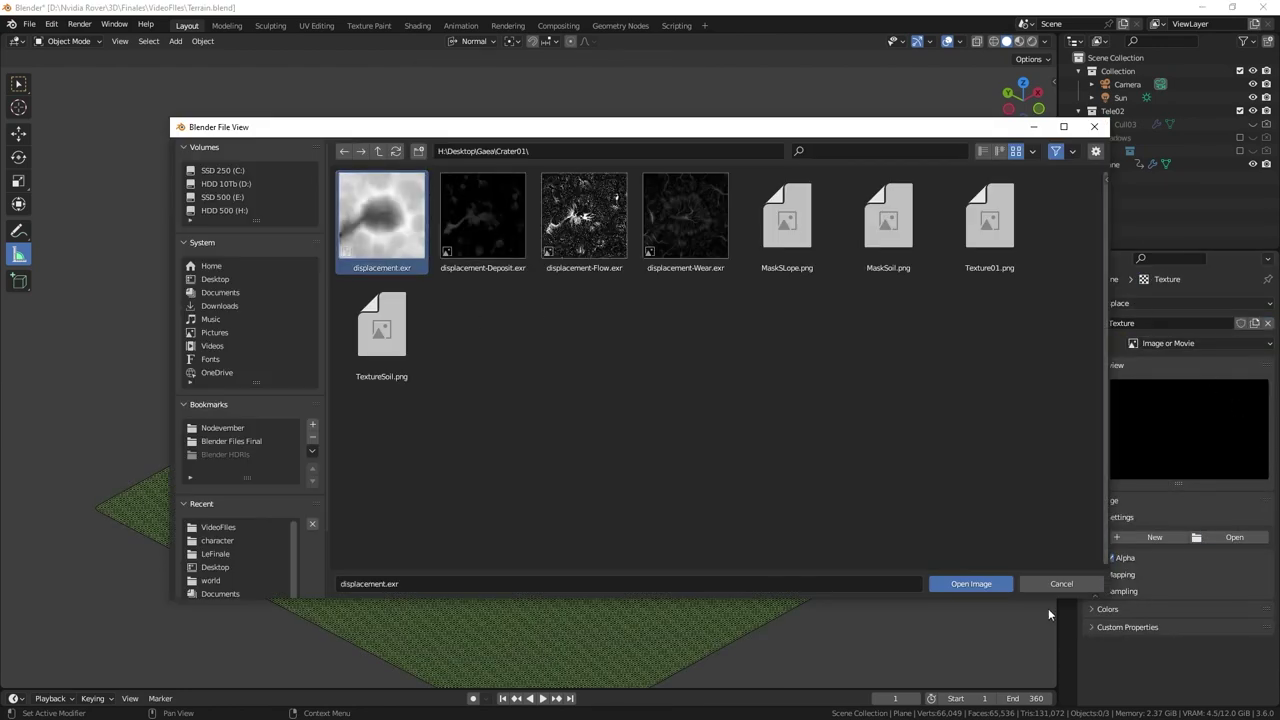
click(970, 584)
click(1068, 424)
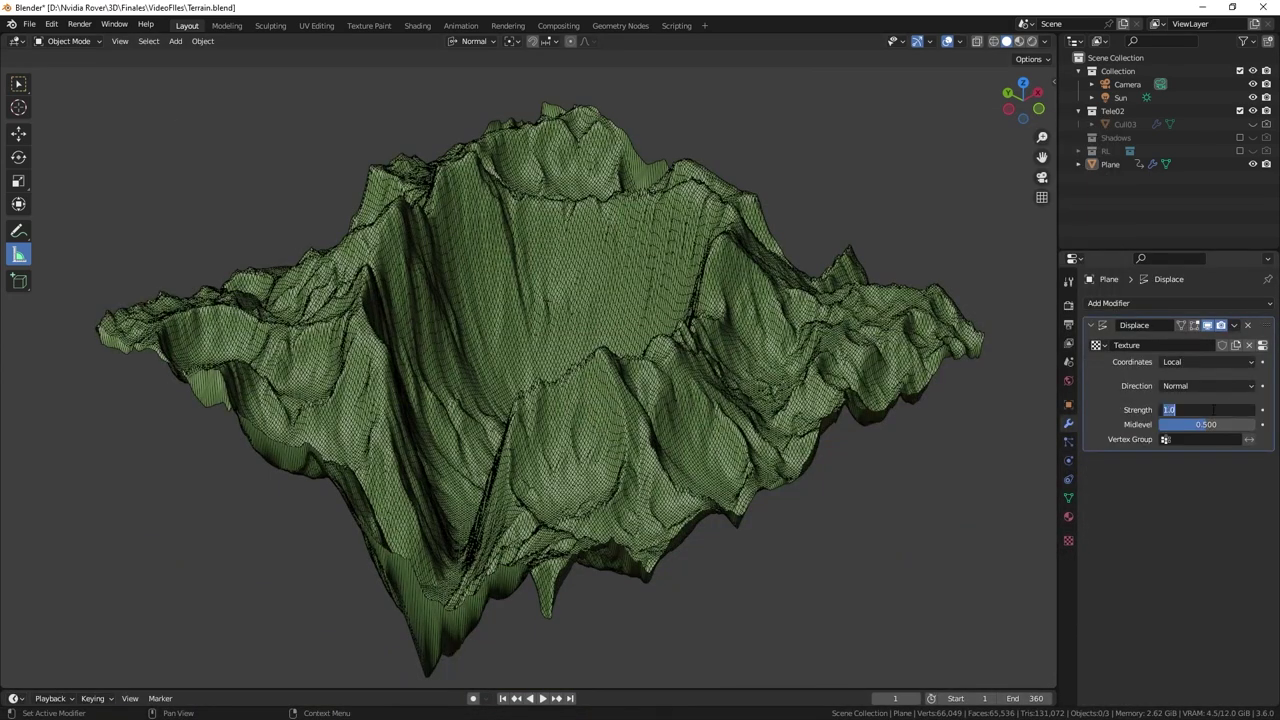
Step: Set the displacement strength to 0.2 with UV coordinates and play back the crater terrain
text(0.2)
key(Return)
key(Return)
middle_drag(569, 398, 569, 269)
click(1208, 361)
click(1195, 414)
key(space)
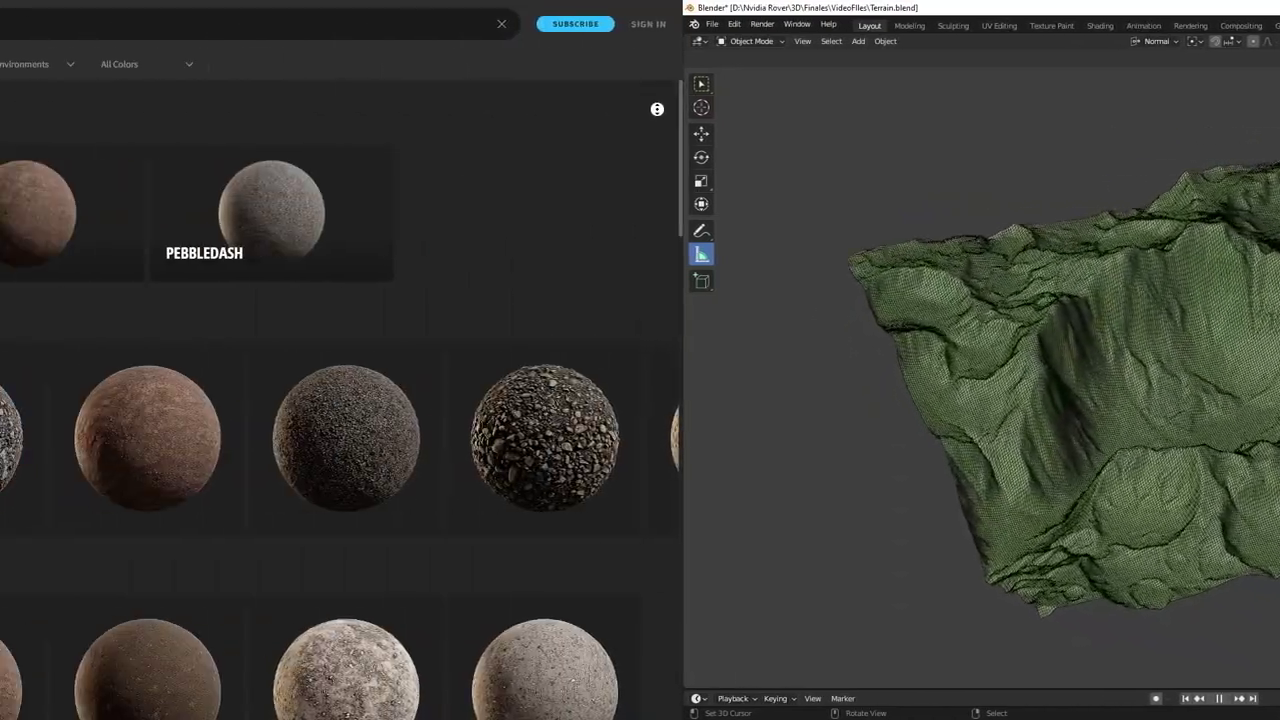
Step: Scroll to the Gravel Ground asset, open its download settings and load its texture maps
scroll(764, 400, down, 2)
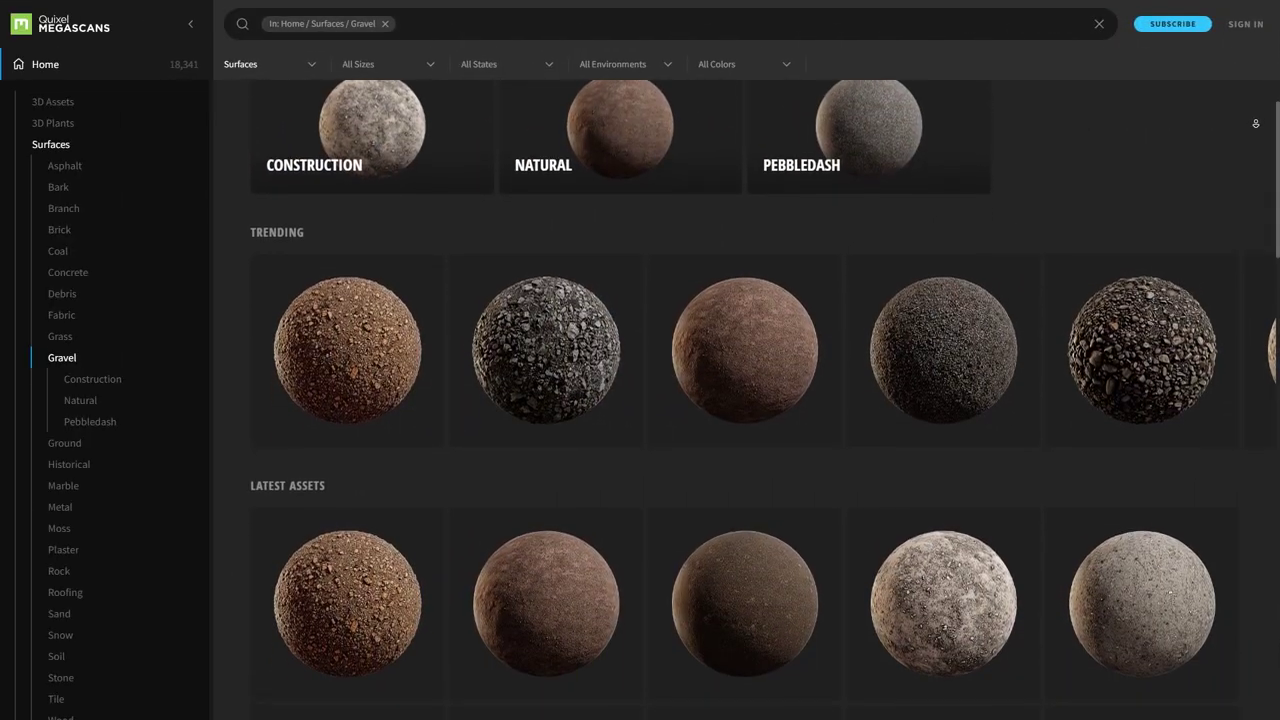
scroll(764, 400, down, 2)
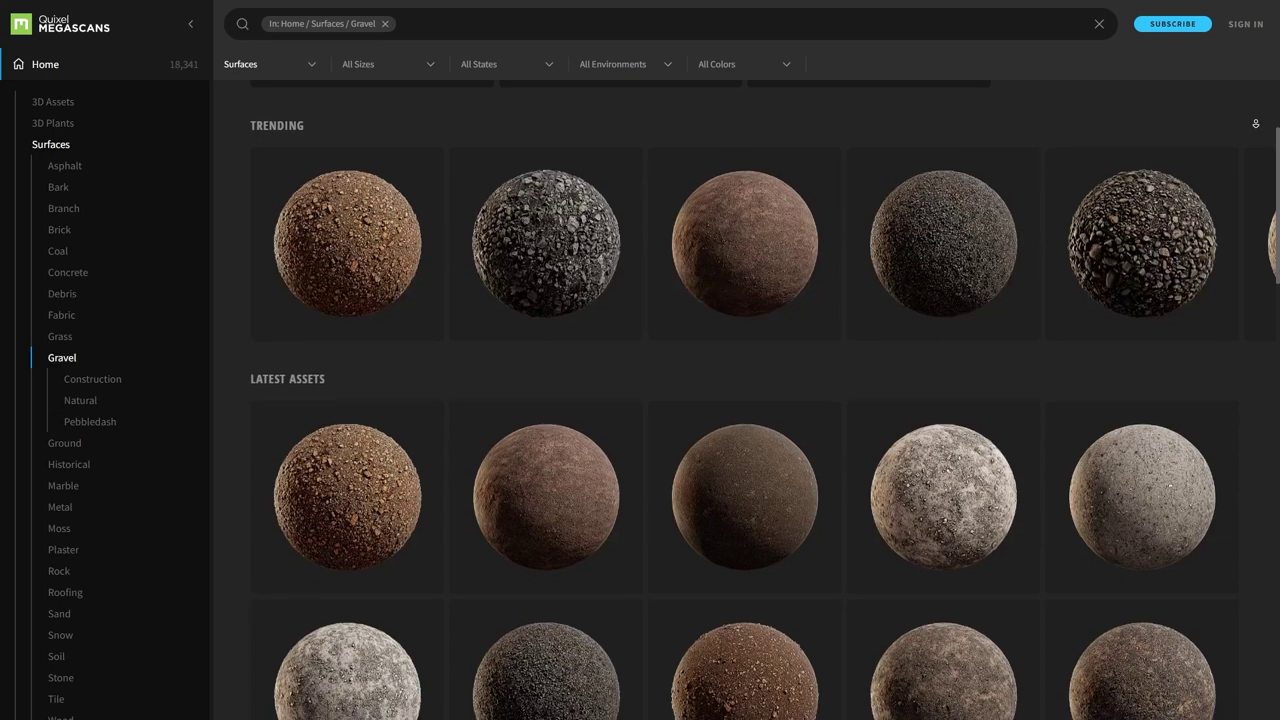
scroll(744, 400, down, 2)
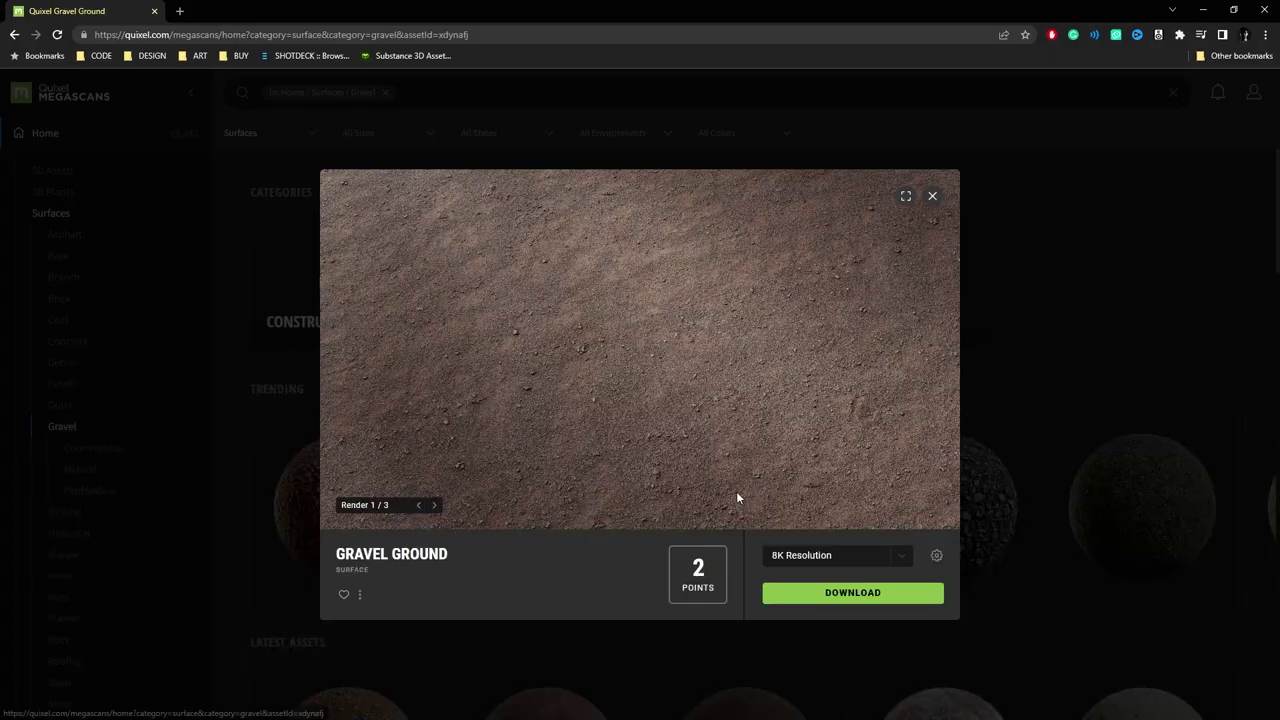
click(937, 556)
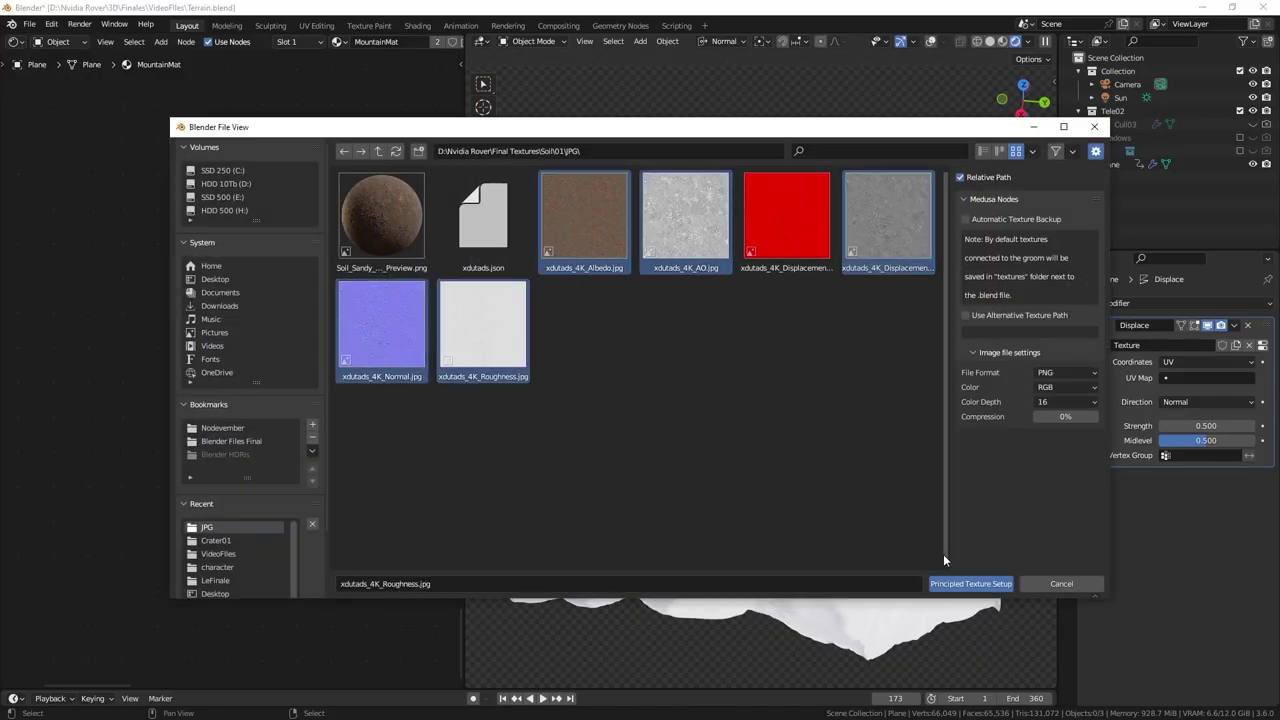
click(960, 580)
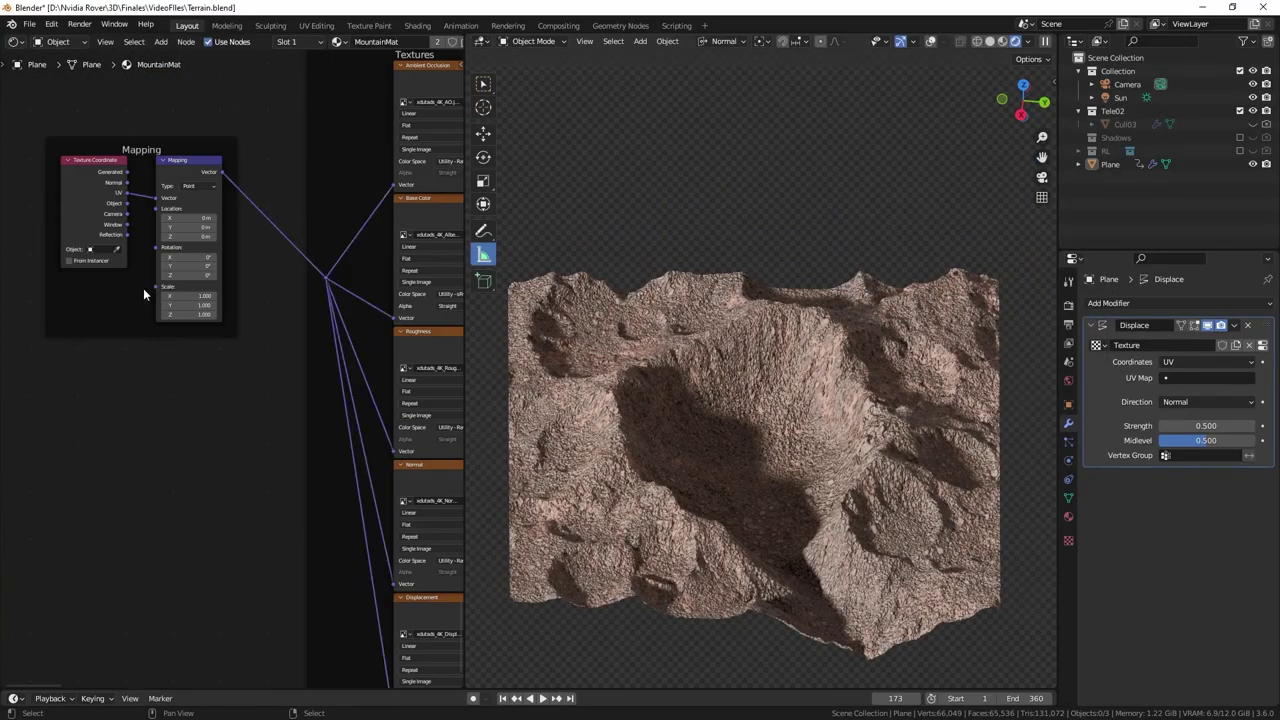
Step: Add a Value node to the terrain material
key(shift+a)
text(value)
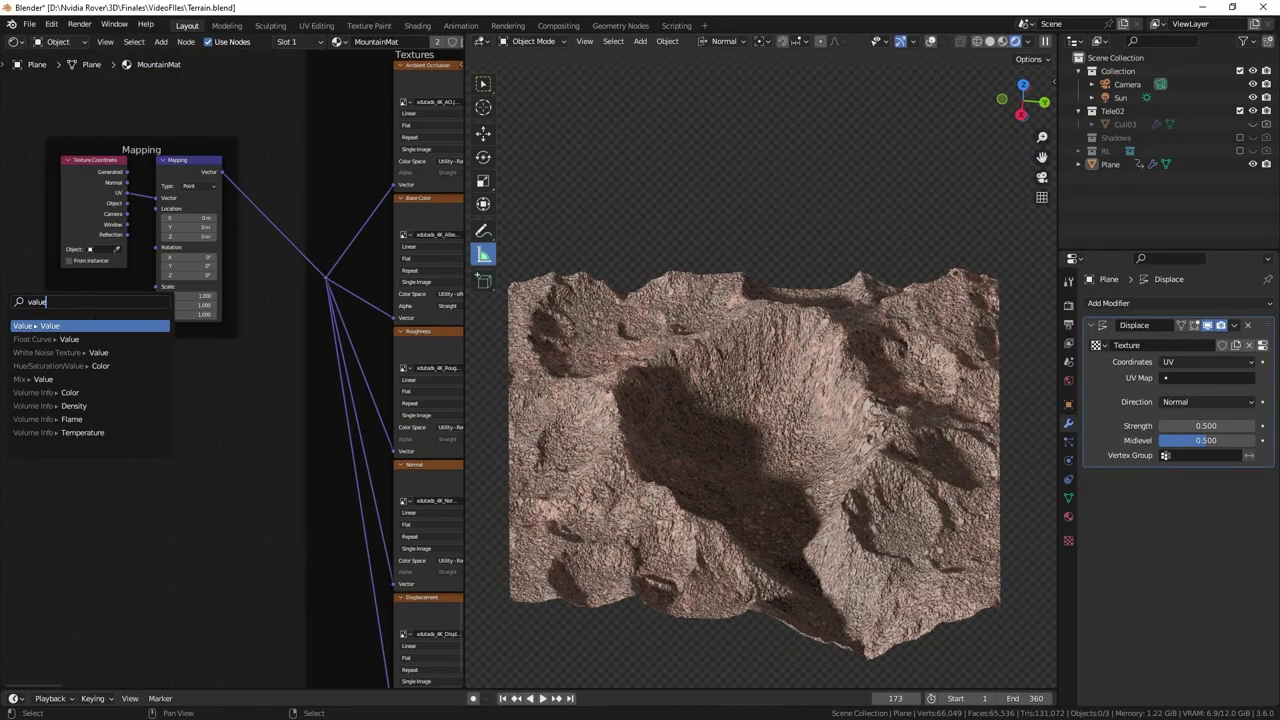
key(Return)
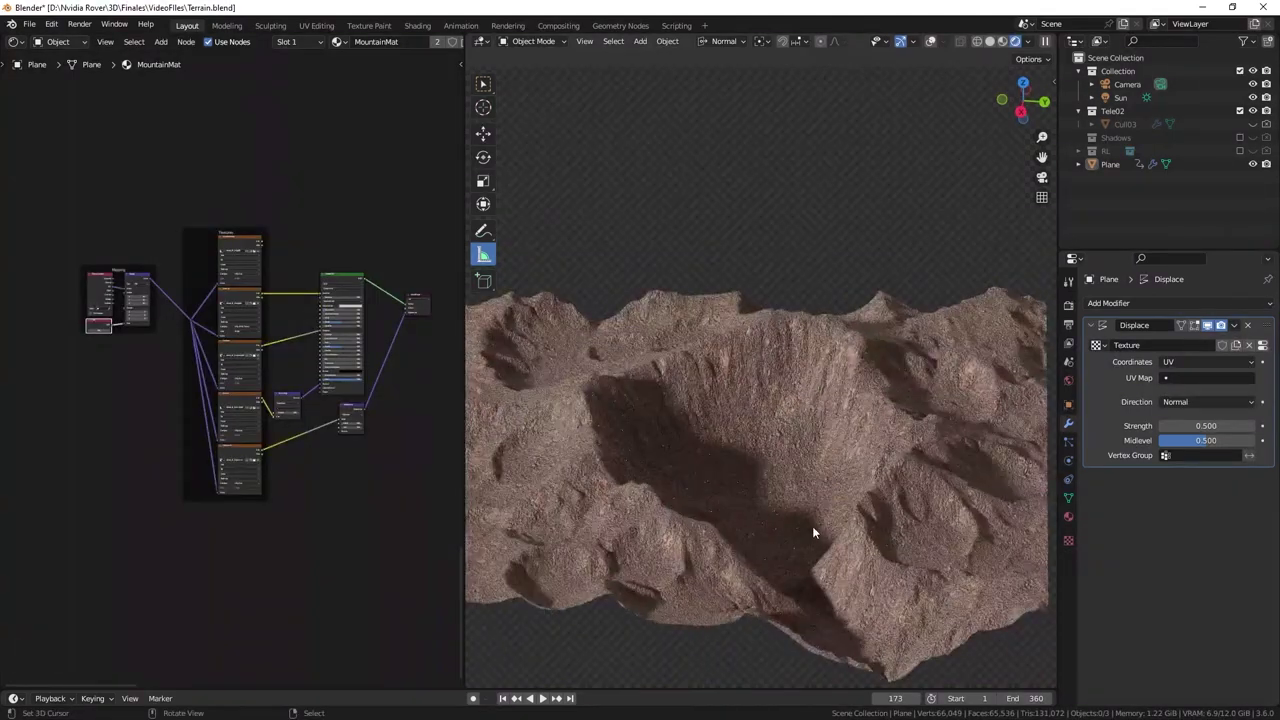
ctrl+shift+click(258, 100)
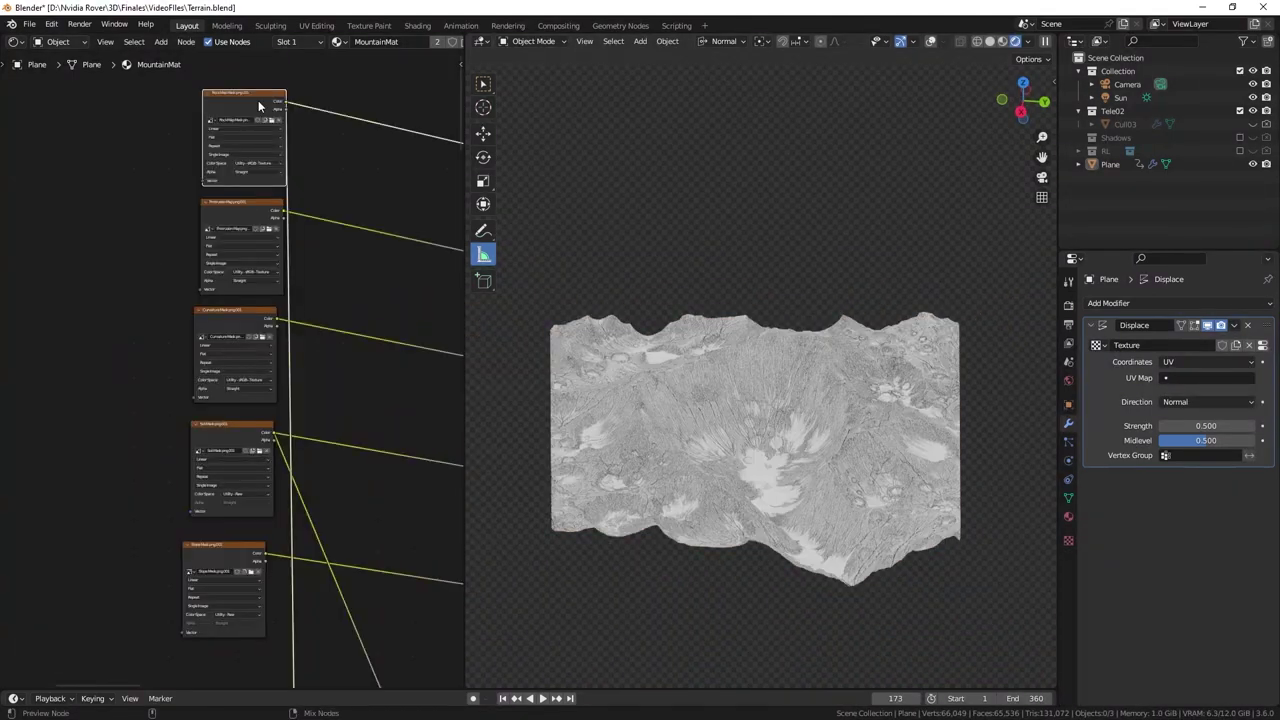
Step: Preview the column of five texture maps one by one on the terrain
ctrl+shift+click(247, 202)
ctrl+shift+click(238, 313)
ctrl+shift+click(236, 423)
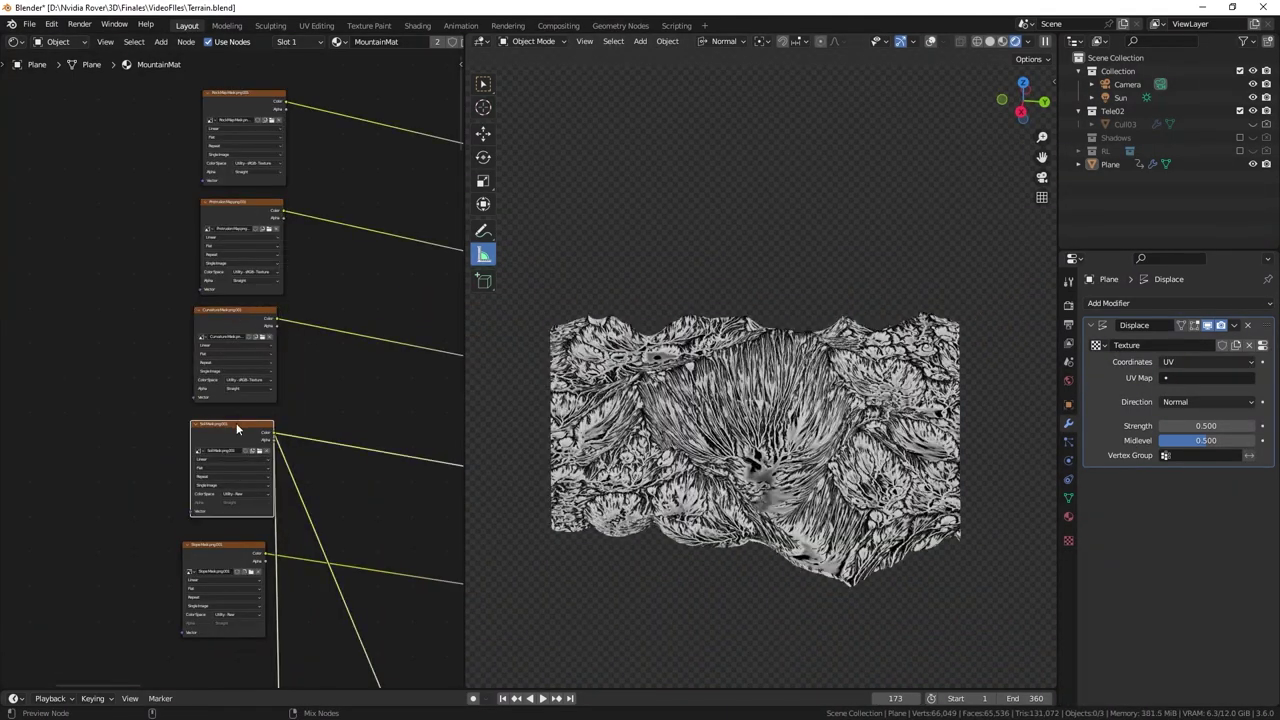
ctrl+shift+click(224, 546)
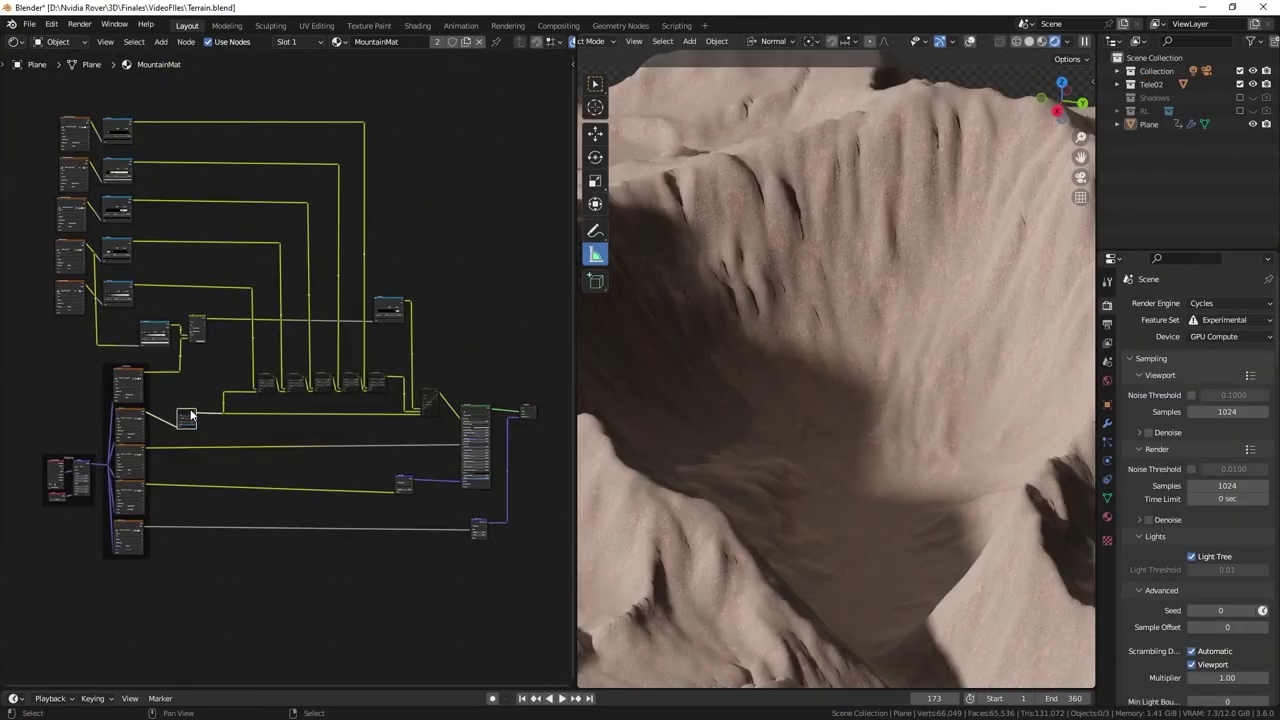
Step: Preview each node along the row in turn on the terrain, ending with the last
ctrl+shift+click(268, 380)
ctrl+shift+click(294, 381)
ctrl+shift+click(350, 381)
ctrl+shift+click(376, 380)
ctrl+shift+click(429, 402)
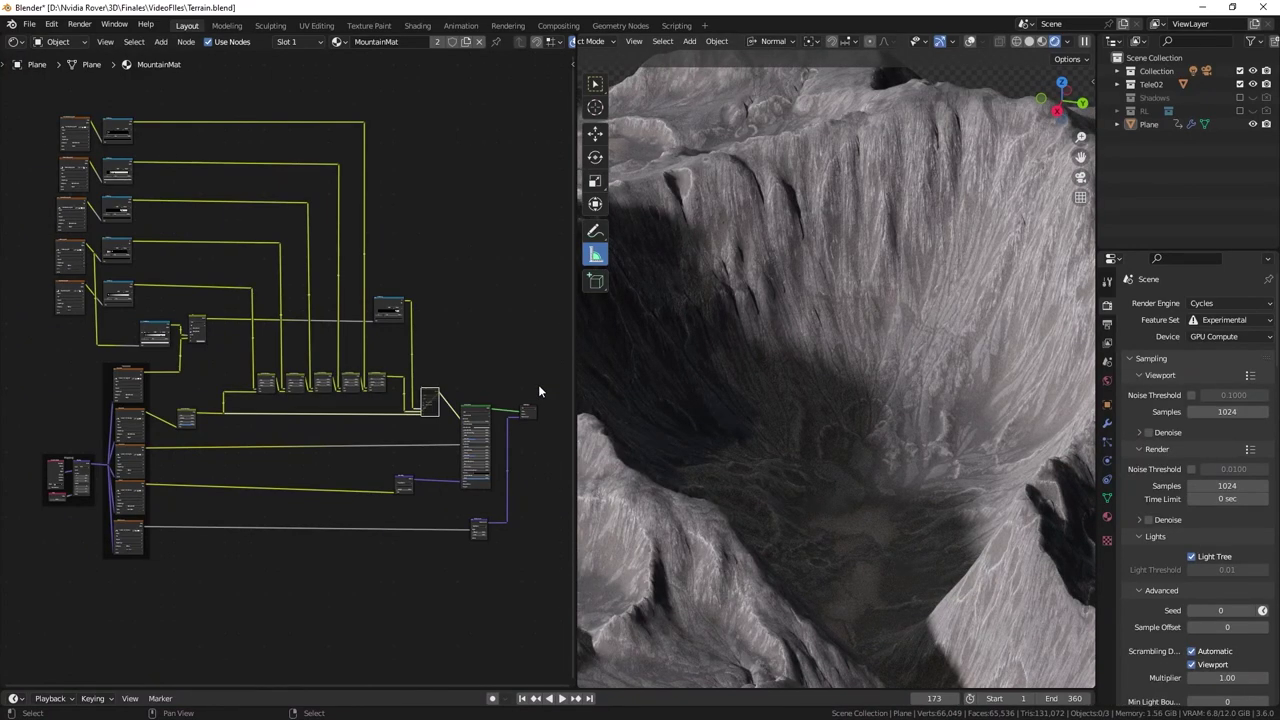
Step: Switch Cycles to the Experimental feature set and add a Subdivision Surface modifier below Displace
click(1218, 322)
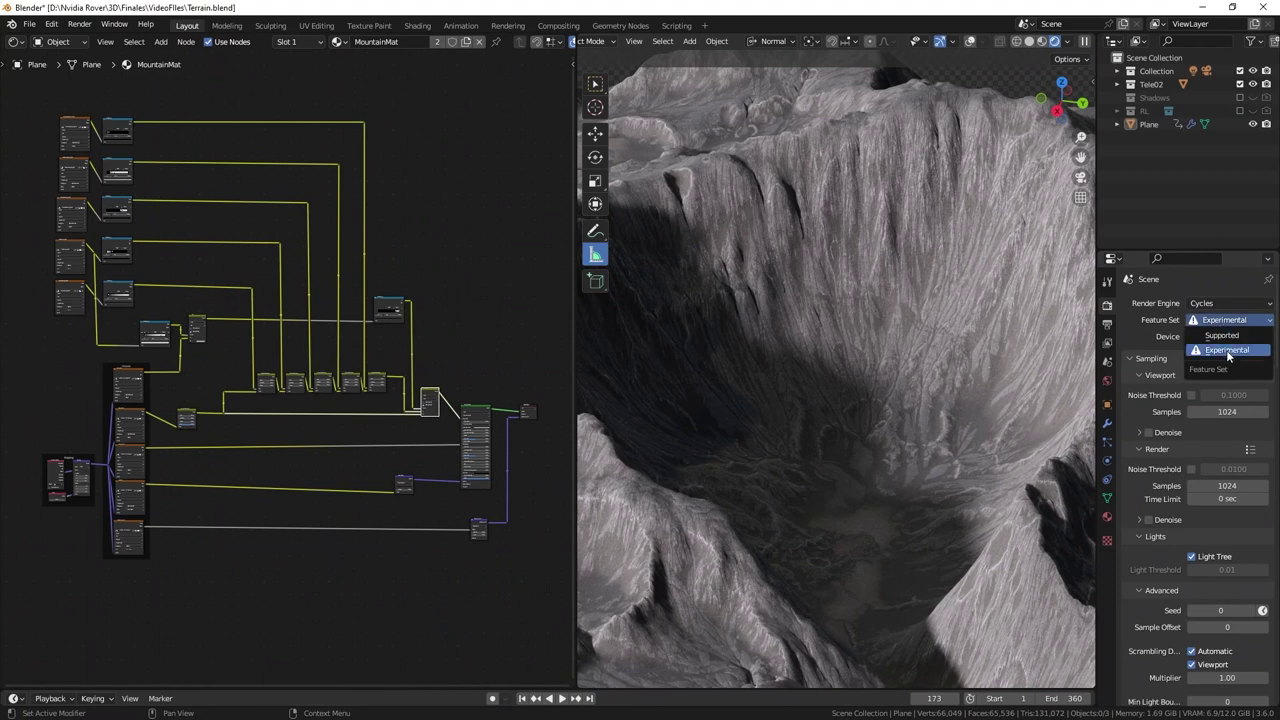
click(1227, 350)
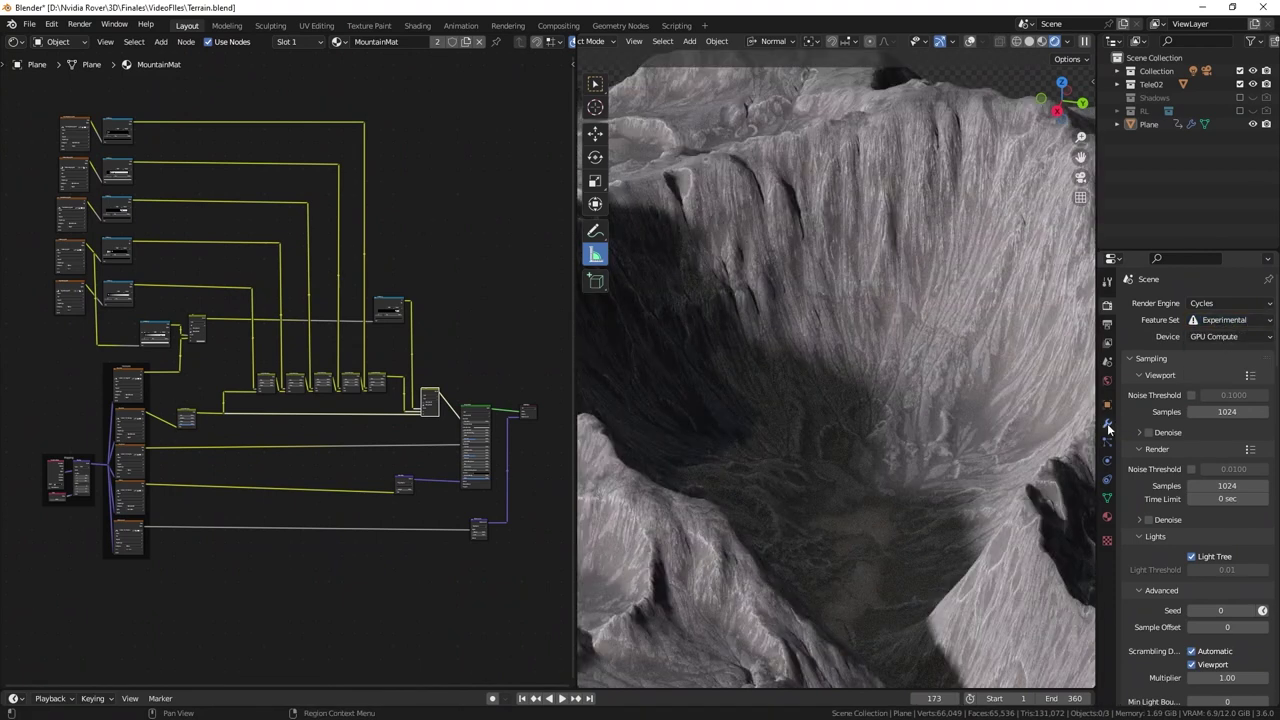
click(1107, 424)
key(q)
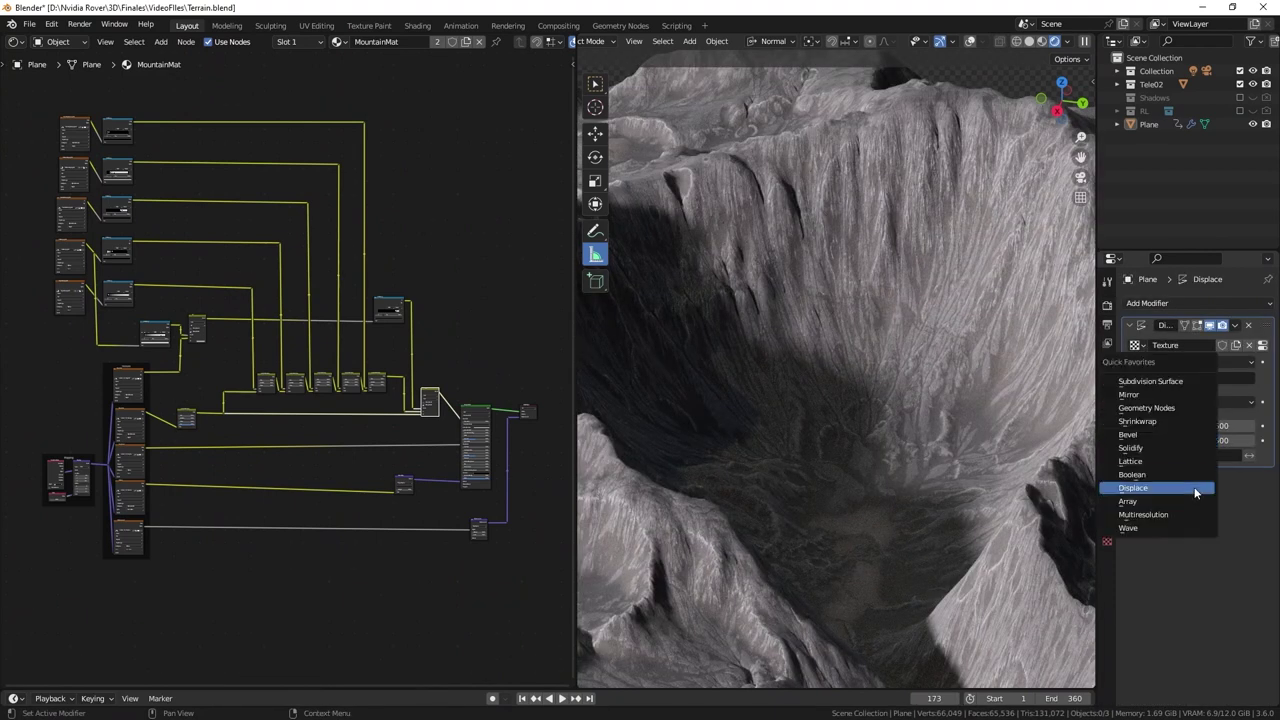
click(1163, 383)
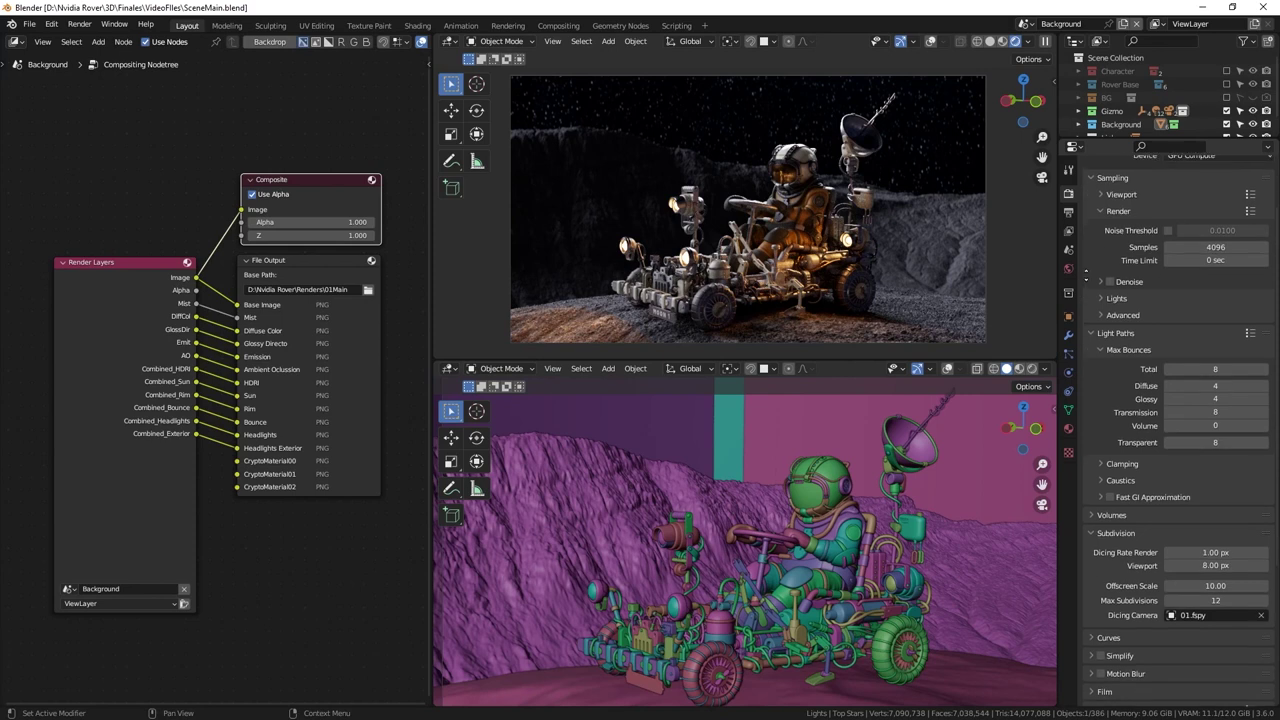
scroll(1086, 272, down, 5)
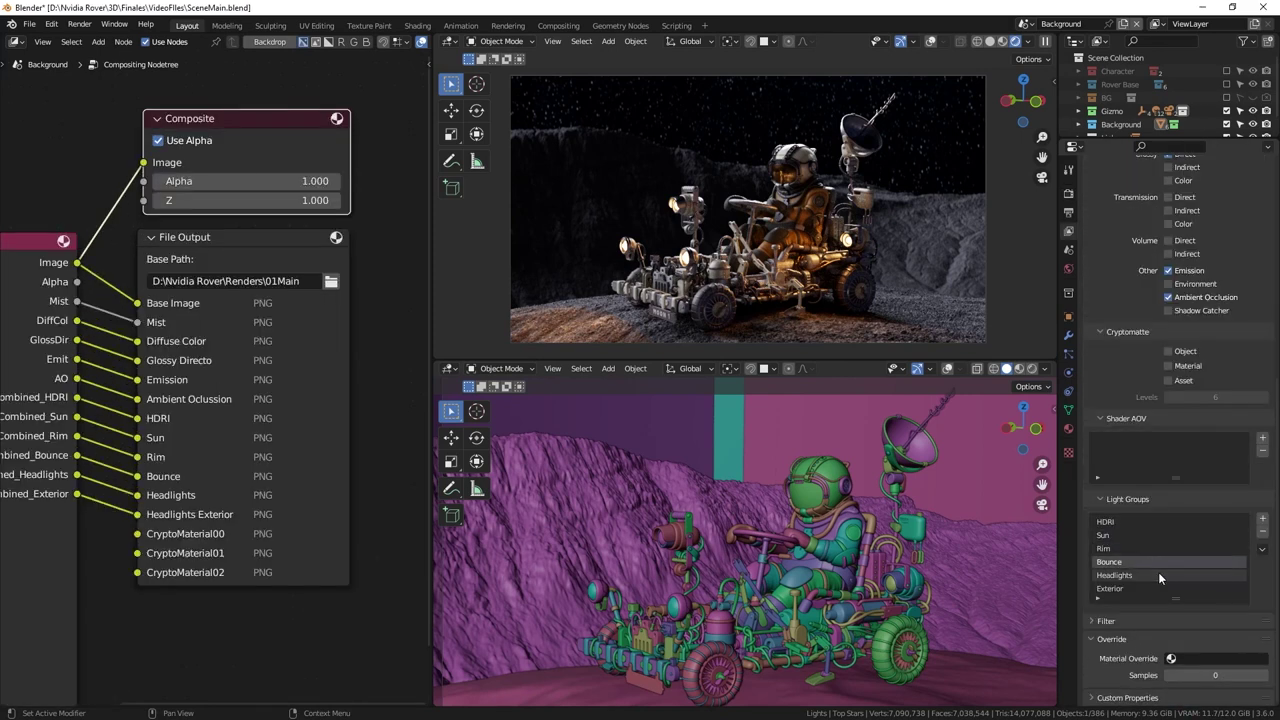
Step: Briefly exclude the interior_headlights and exterior light collections from the render, then restore them
scroll(1268, 530, up, 6)
middle_drag(160, 265, 238, 238)
scroll(238, 238, down, 3)
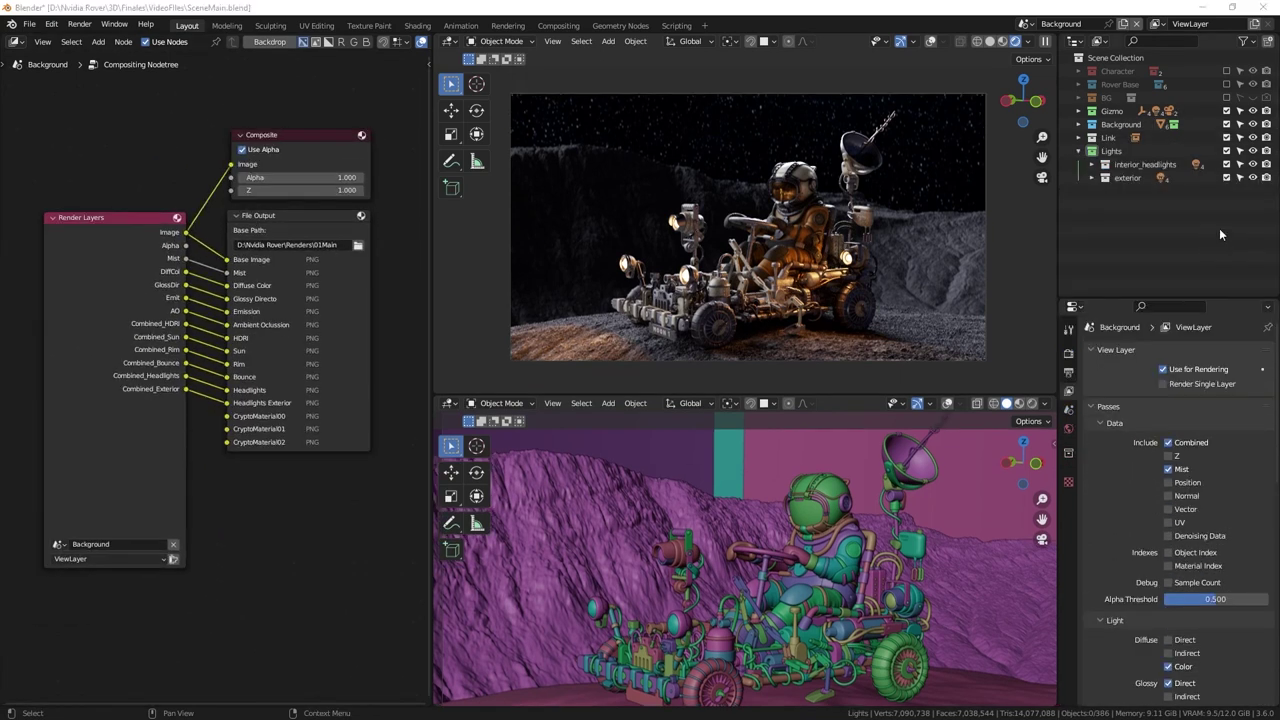
click(1227, 165)
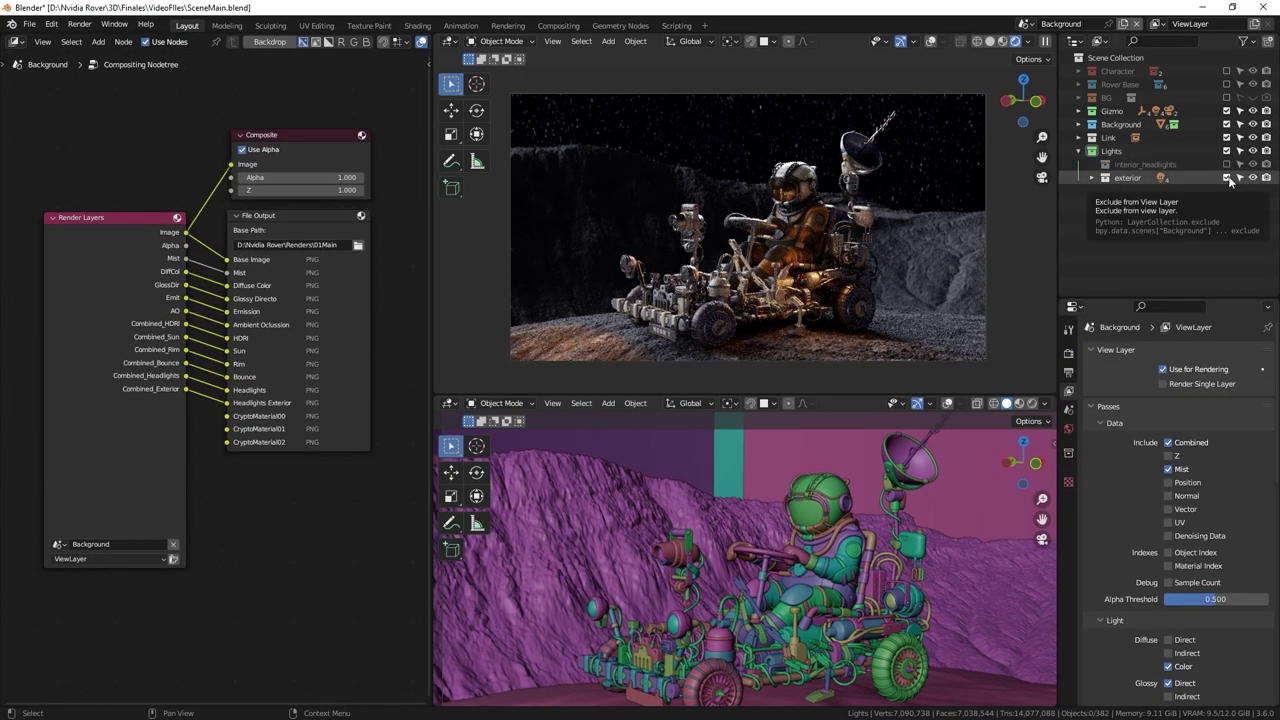
click(1228, 177)
click(1227, 177)
click(1227, 164)
Step: Try enabling extra glossy and transmission light passes, then undo them
scroll(1175, 480, down, 6)
click(1168, 456)
click(1168, 469)
click(1168, 486)
click(1168, 499)
click(1168, 513)
key(ctrl+z)
key(ctrl+z)
key(ctrl+z)
key(ctrl+z)
key(ctrl+z)
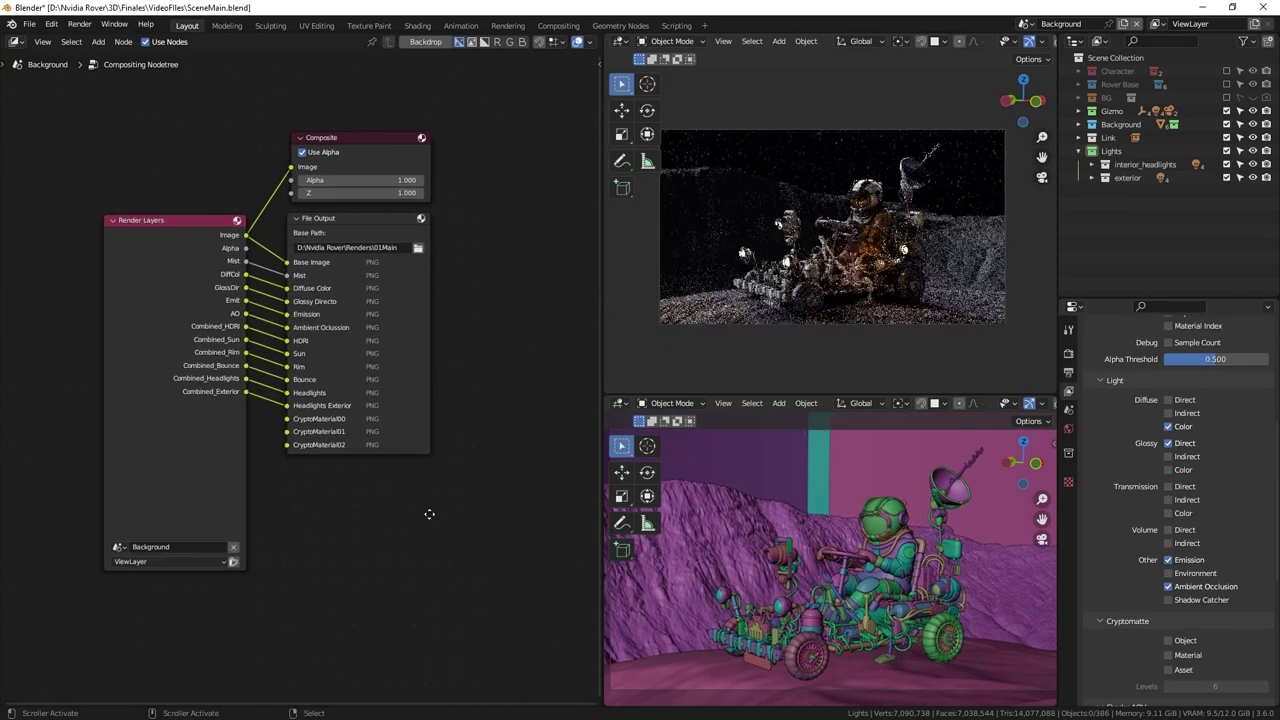
Step: Select the File Output node and expand its input list in the side panel
middle_drag(429, 514, 356, 517)
key(n)
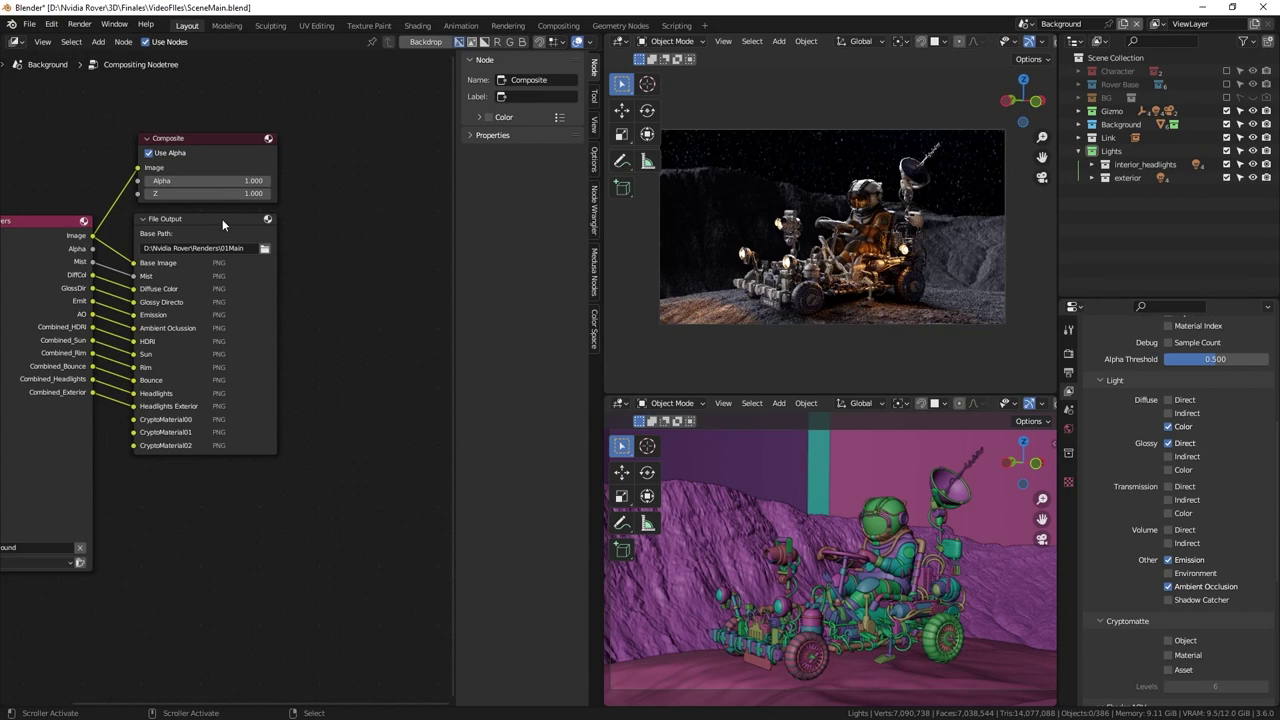
click(222, 225)
click(474, 159)
drag(518, 385, 519, 530)
scroll(1156, 514, down, 7)
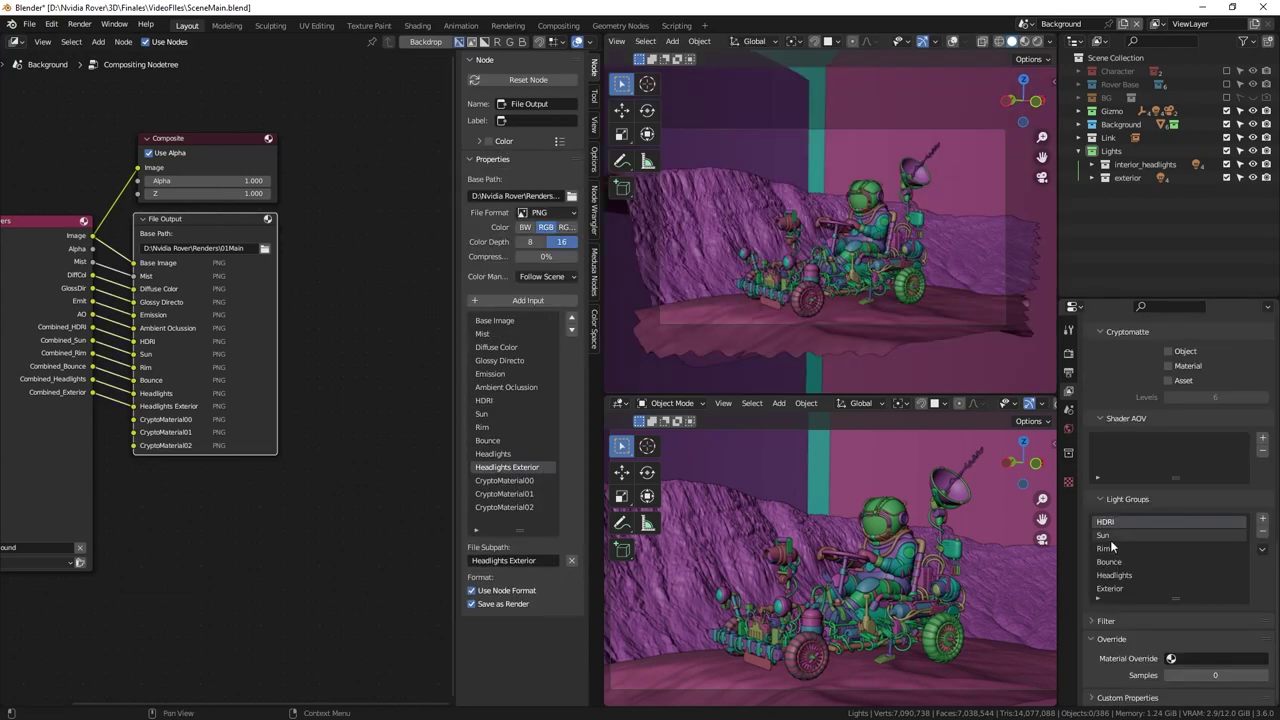
Step: Pick the Headlights light group and change the Back headlight's type to Point
click(1112, 535)
click(1114, 548)
click(1118, 562)
click(1124, 575)
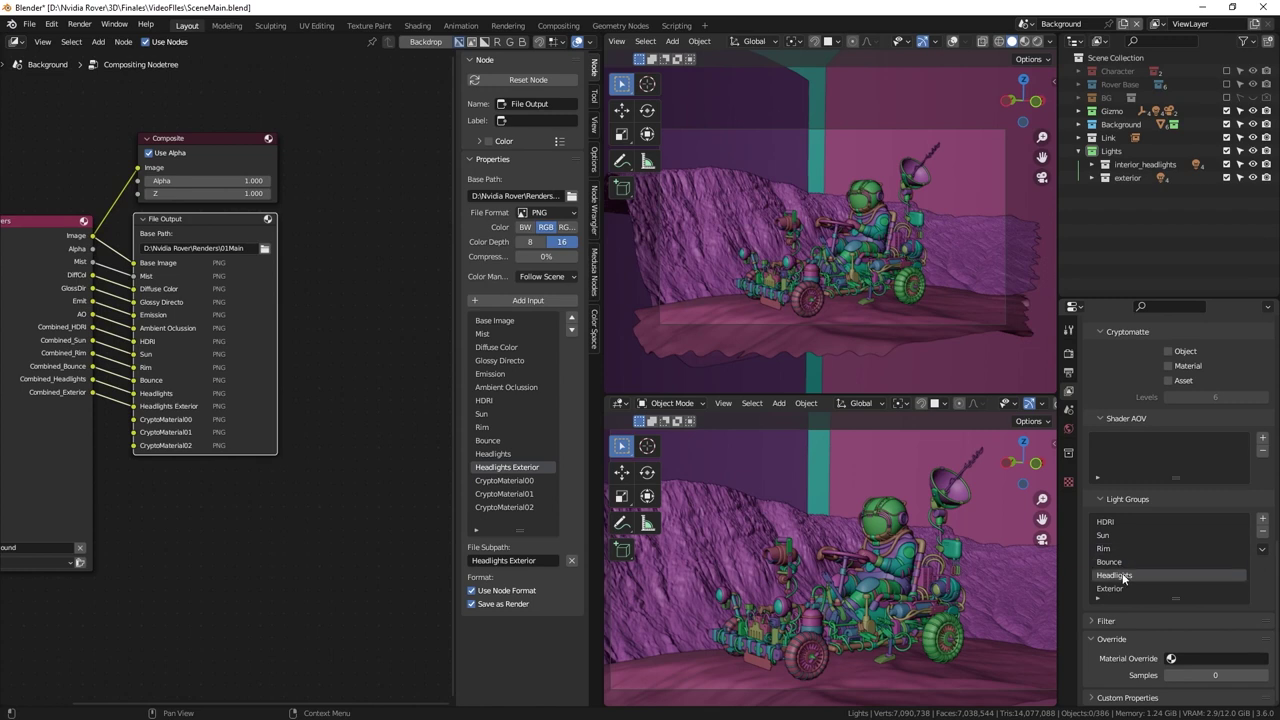
click(1164, 177)
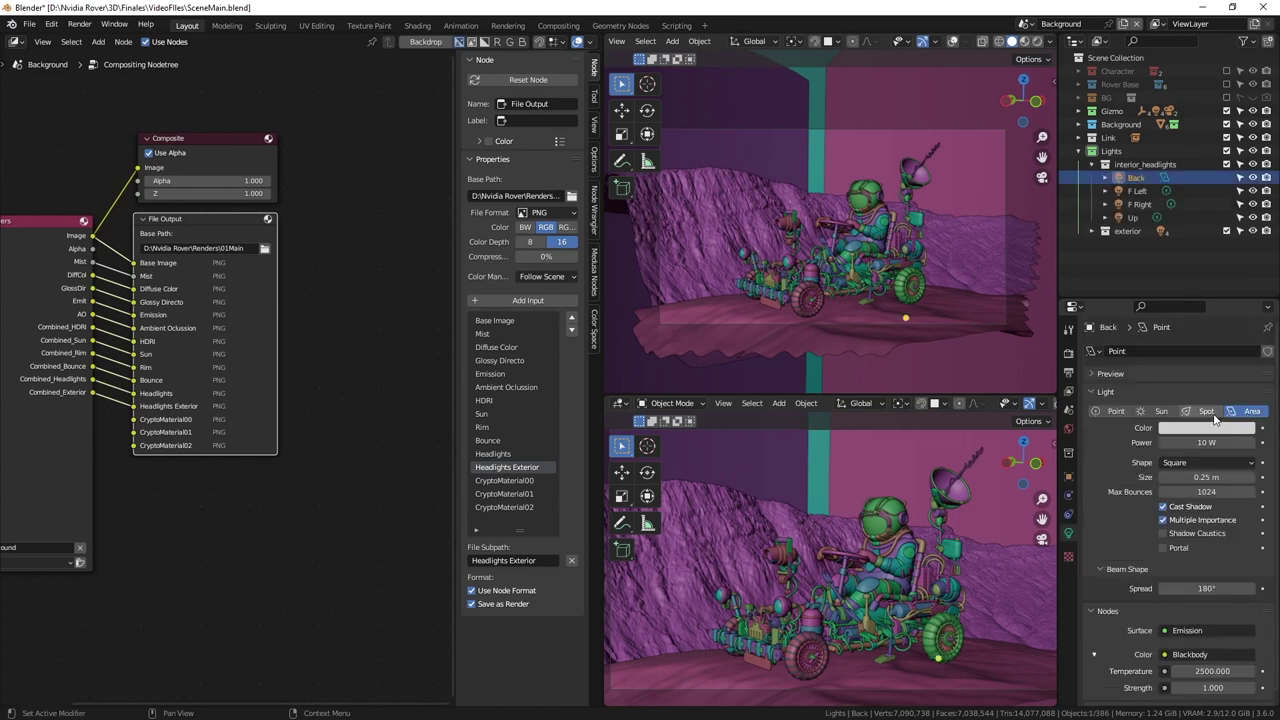
click(1160, 411)
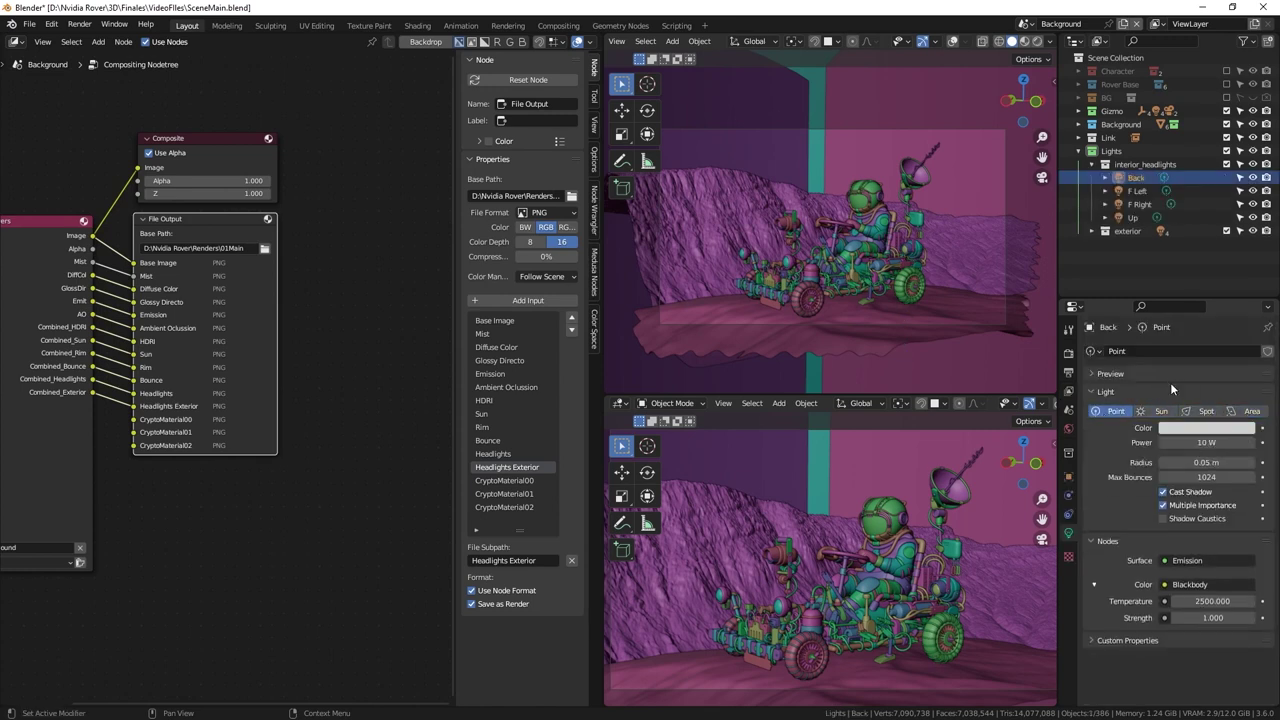
click(1068, 428)
click(1097, 540)
Step: Add a New Light light group and assign the Back headlight to a light group
scroll(1102, 573, down, 2)
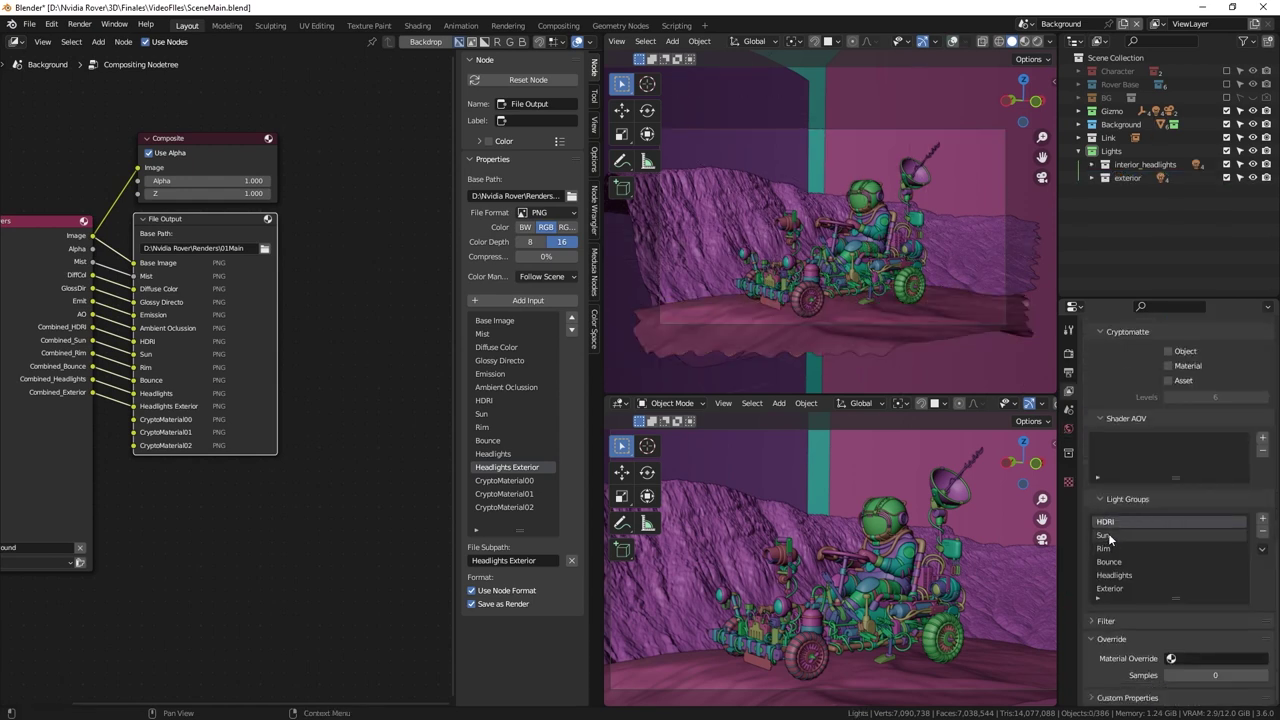
click(1108, 537)
click(1106, 548)
click(1112, 562)
click(1122, 576)
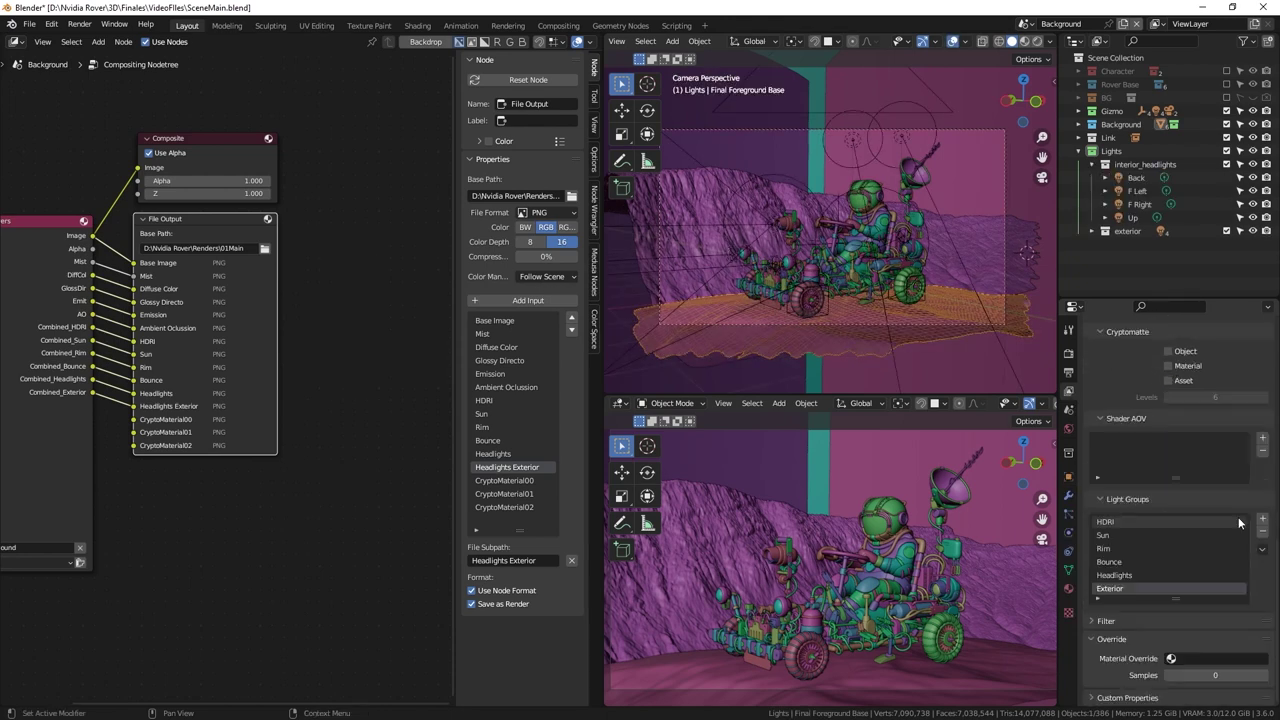
click(1263, 521)
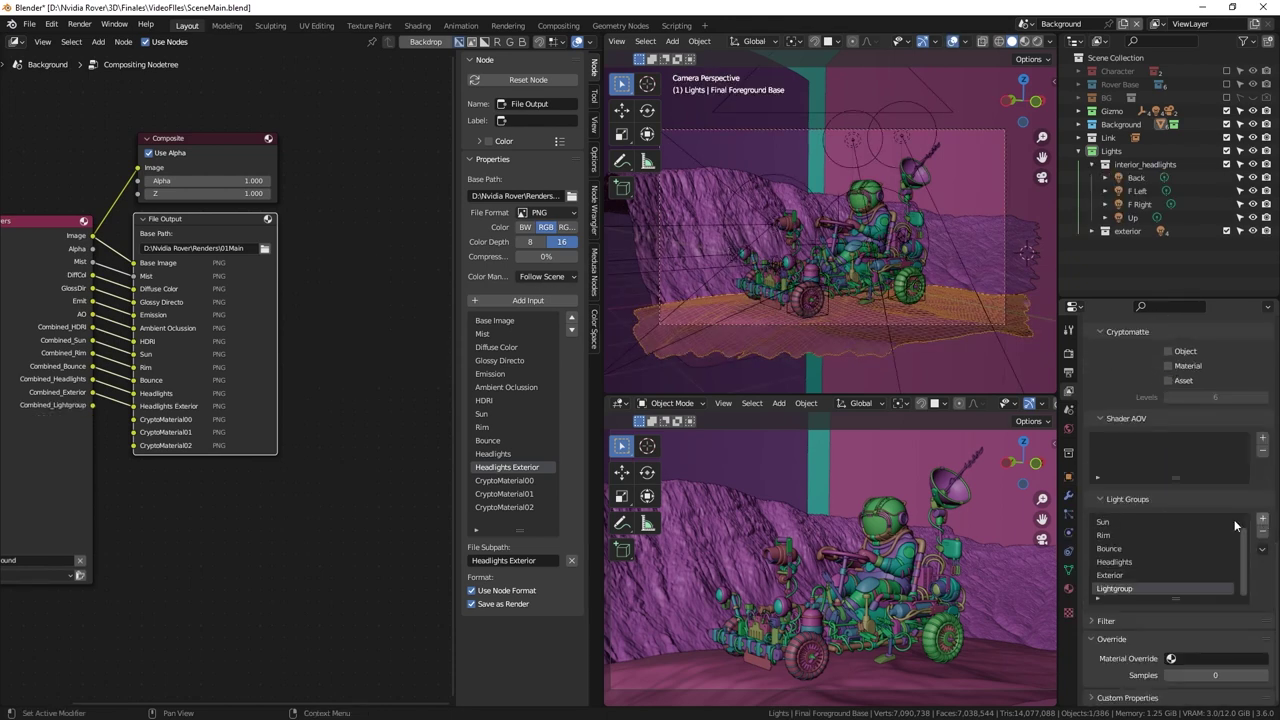
click(1136, 177)
click(1068, 477)
click(1195, 486)
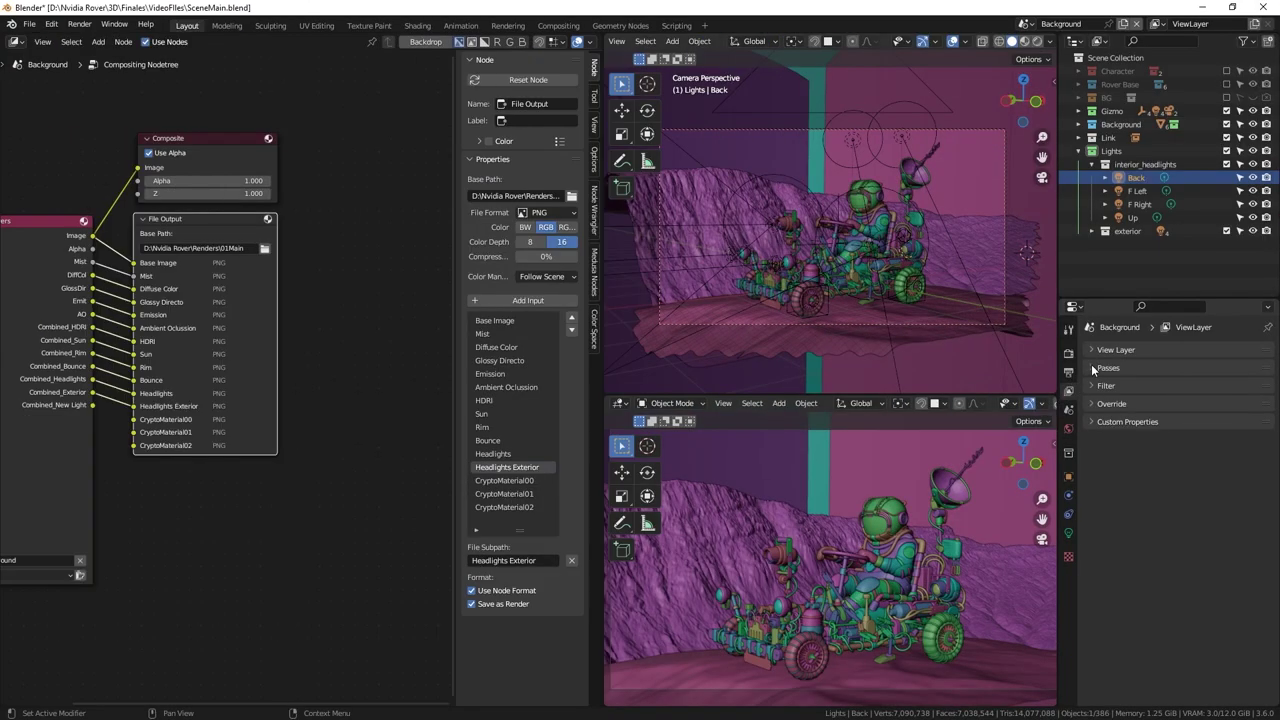
Step: Enable all diffuse, glossy and transmission light passes and switch the camera view to rendered shading
click(1091, 366)
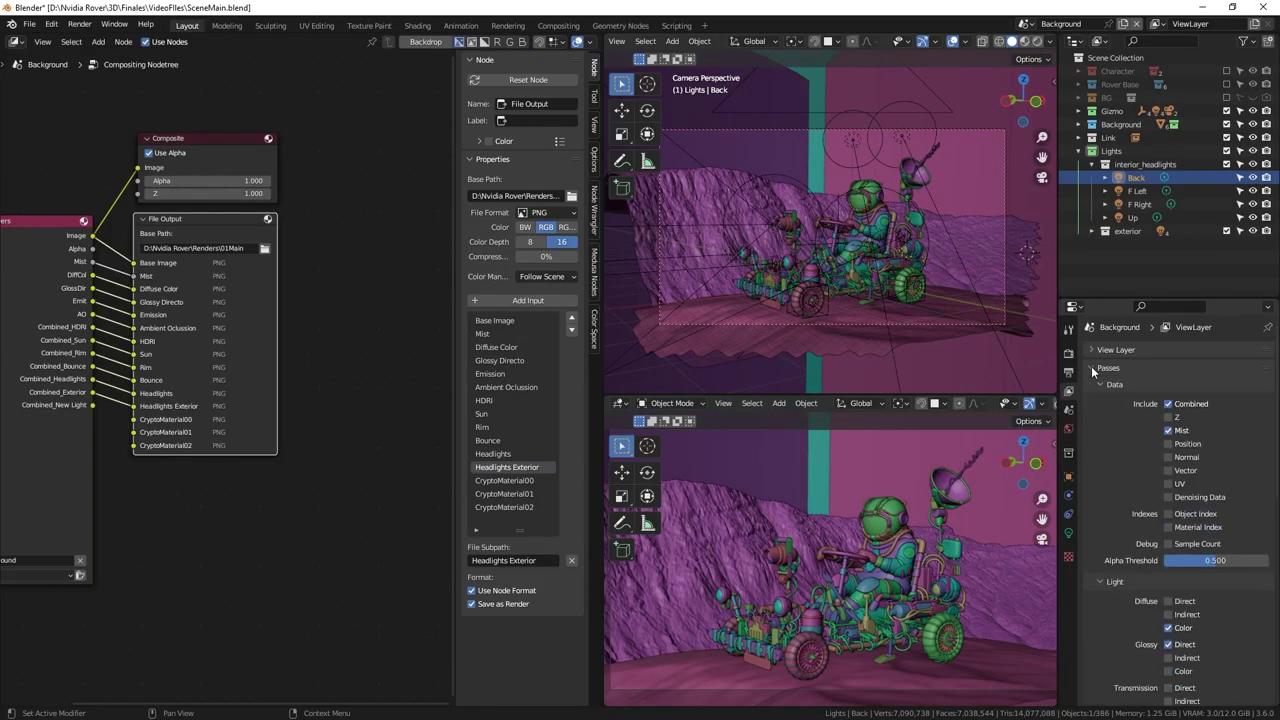
scroll(1112, 430, down, 2)
scroll(1112, 430, down, 4)
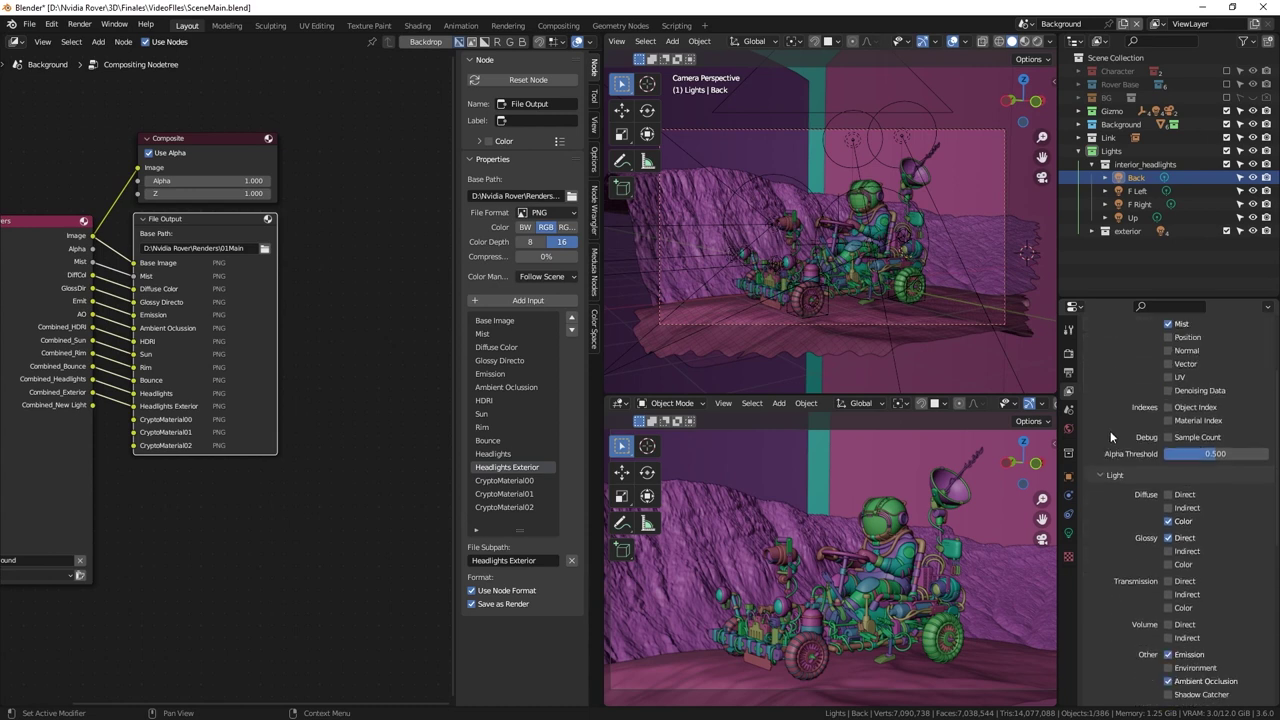
drag(1168, 441, 1172, 642)
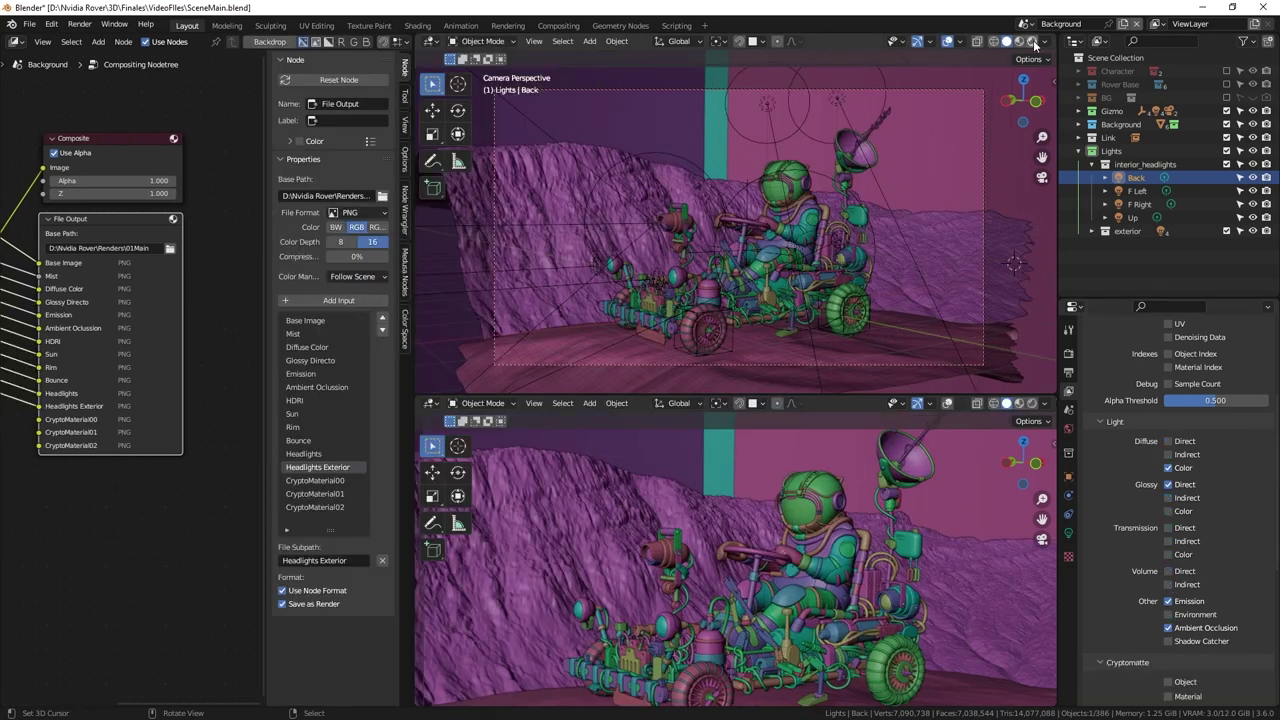
click(1016, 41)
Step: Preview the Mist pass with overlays hidden, then the Diffuse Color pass
click(1030, 45)
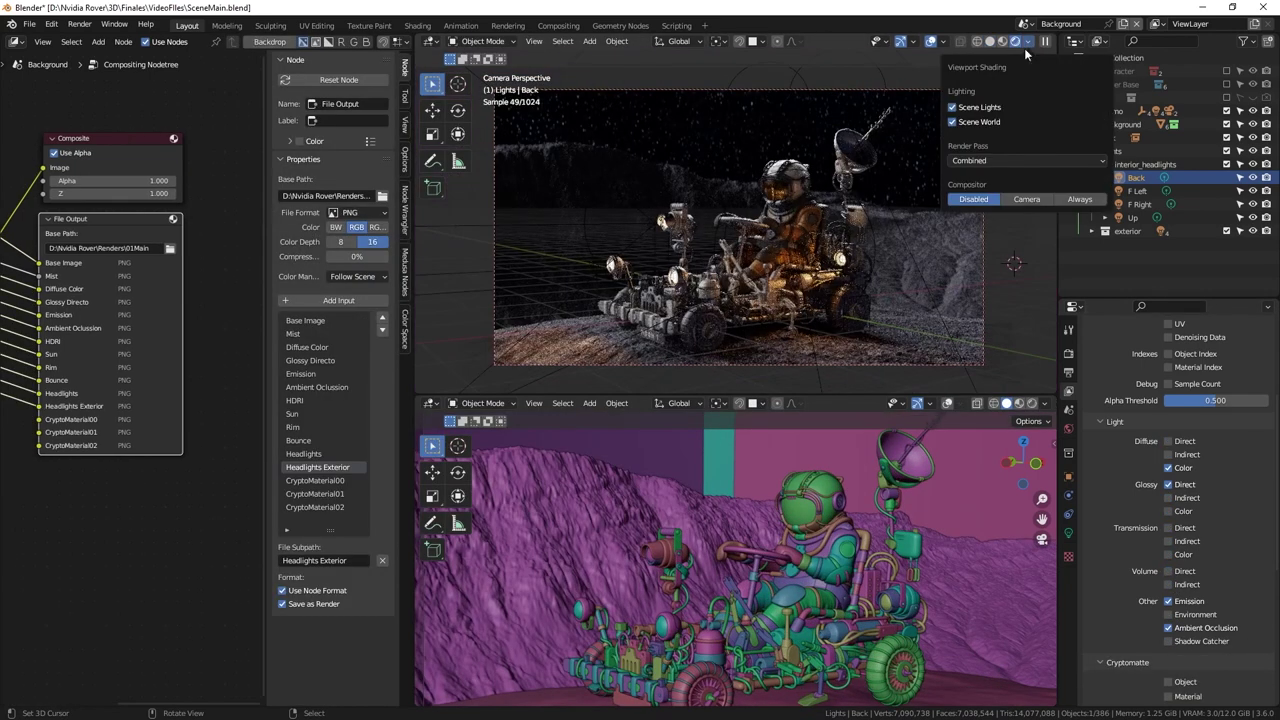
click(1033, 158)
click(1037, 241)
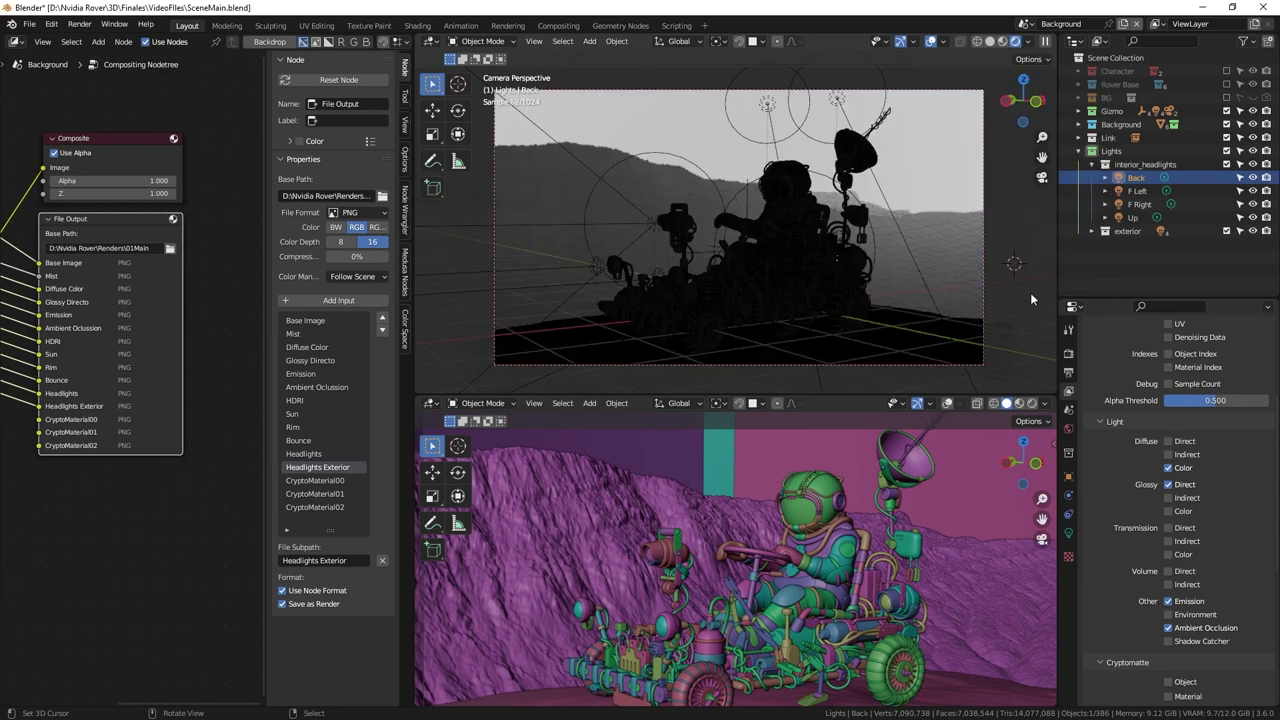
click(930, 42)
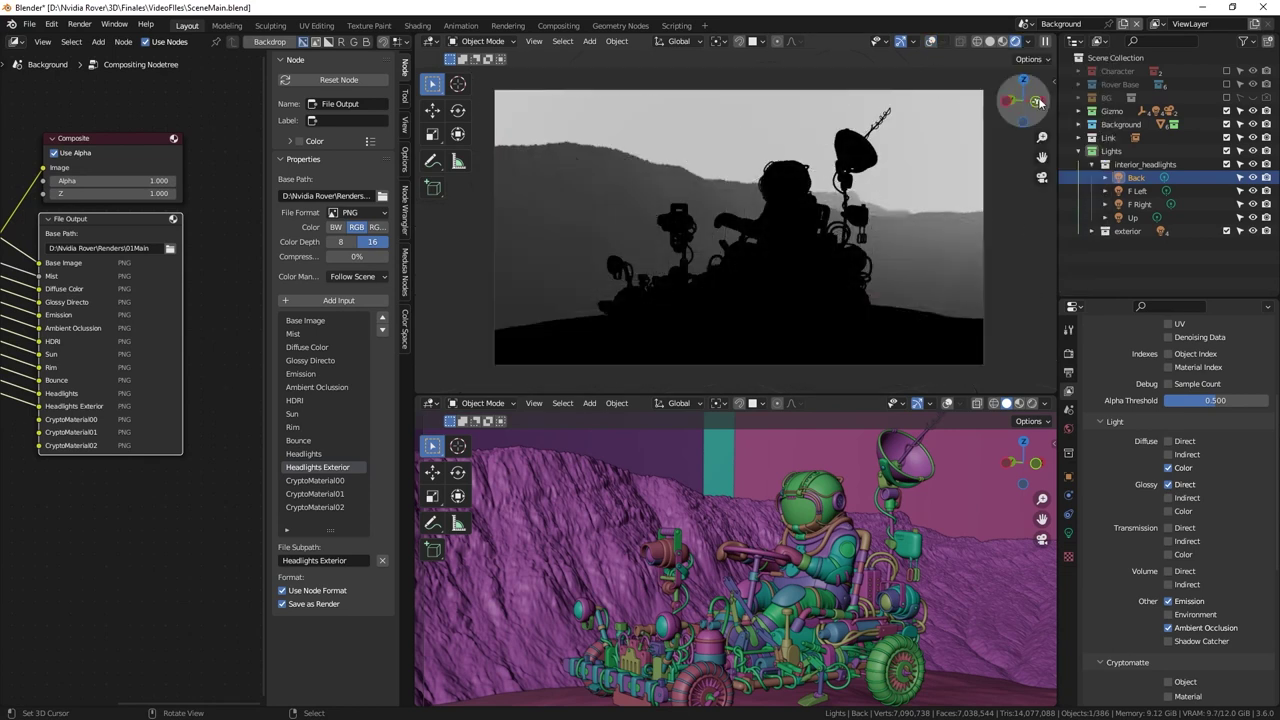
click(1030, 41)
click(1024, 159)
click(835, 227)
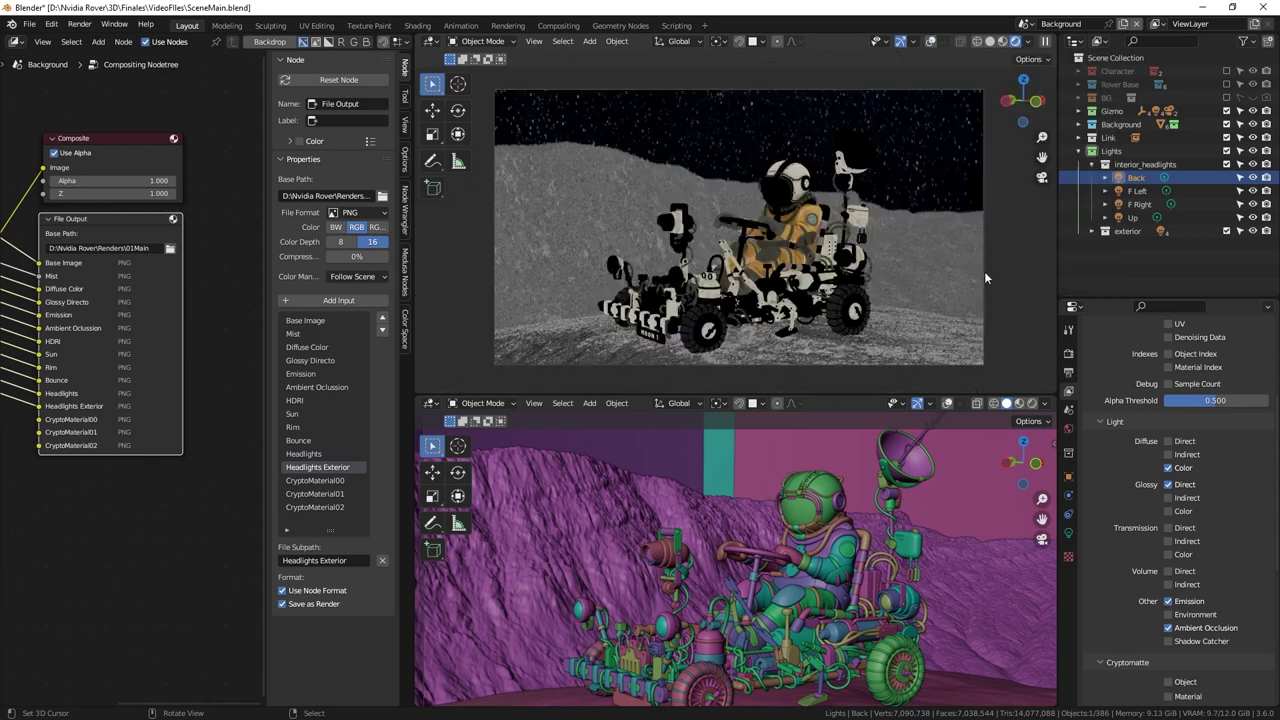
Step: Preview the Combined render, then the AO pass, and widen the node editor
click(1030, 41)
click(1024, 159)
click(949, 184)
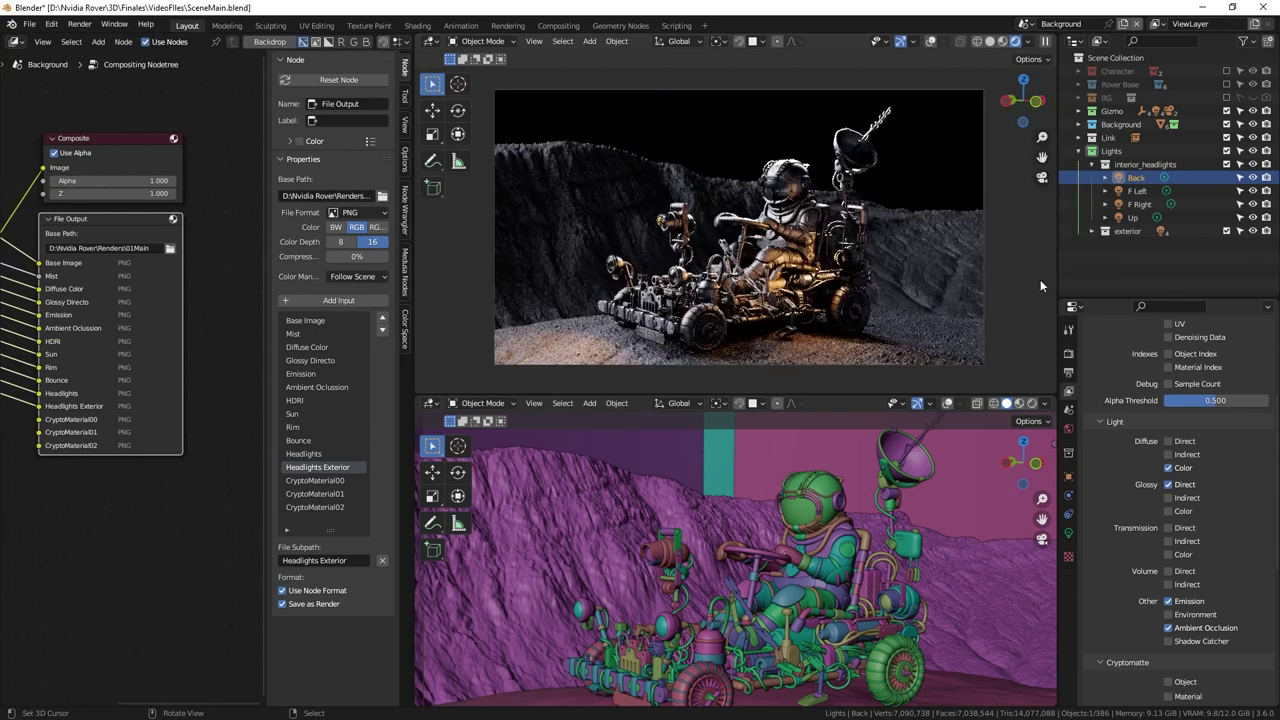
click(1030, 41)
click(1014, 155)
click(1014, 258)
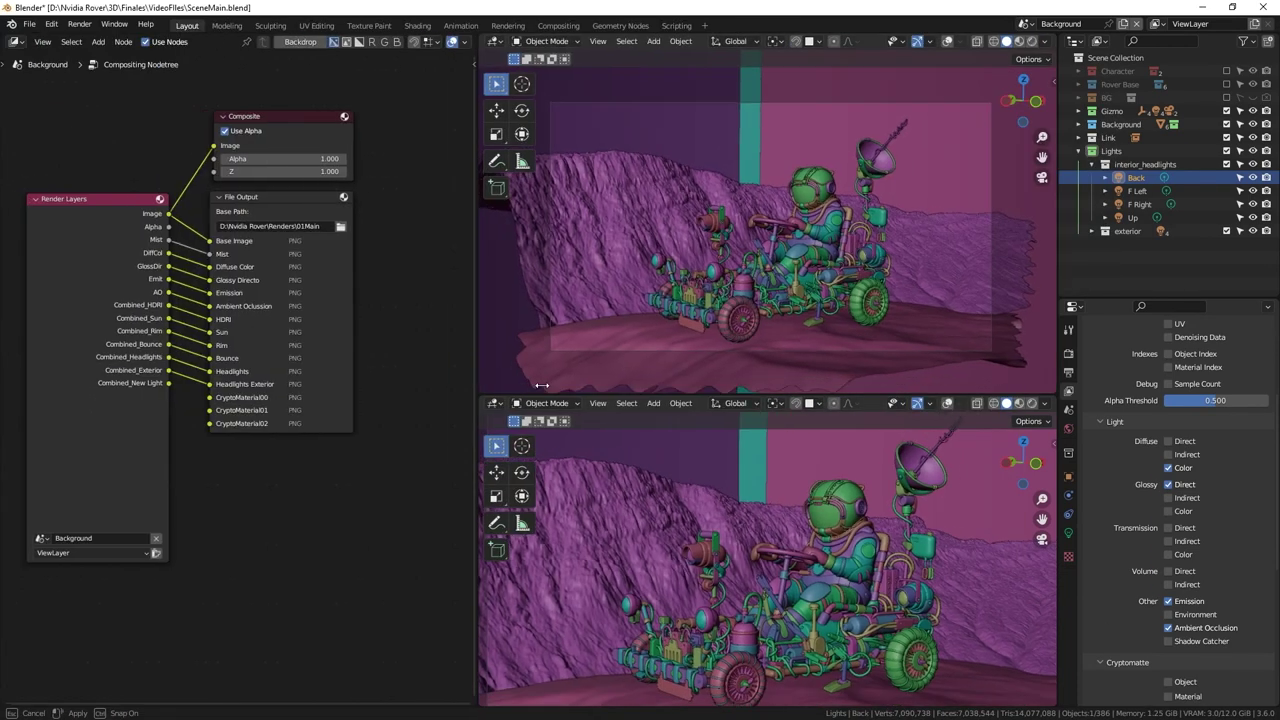
drag(471, 408, 728, 408)
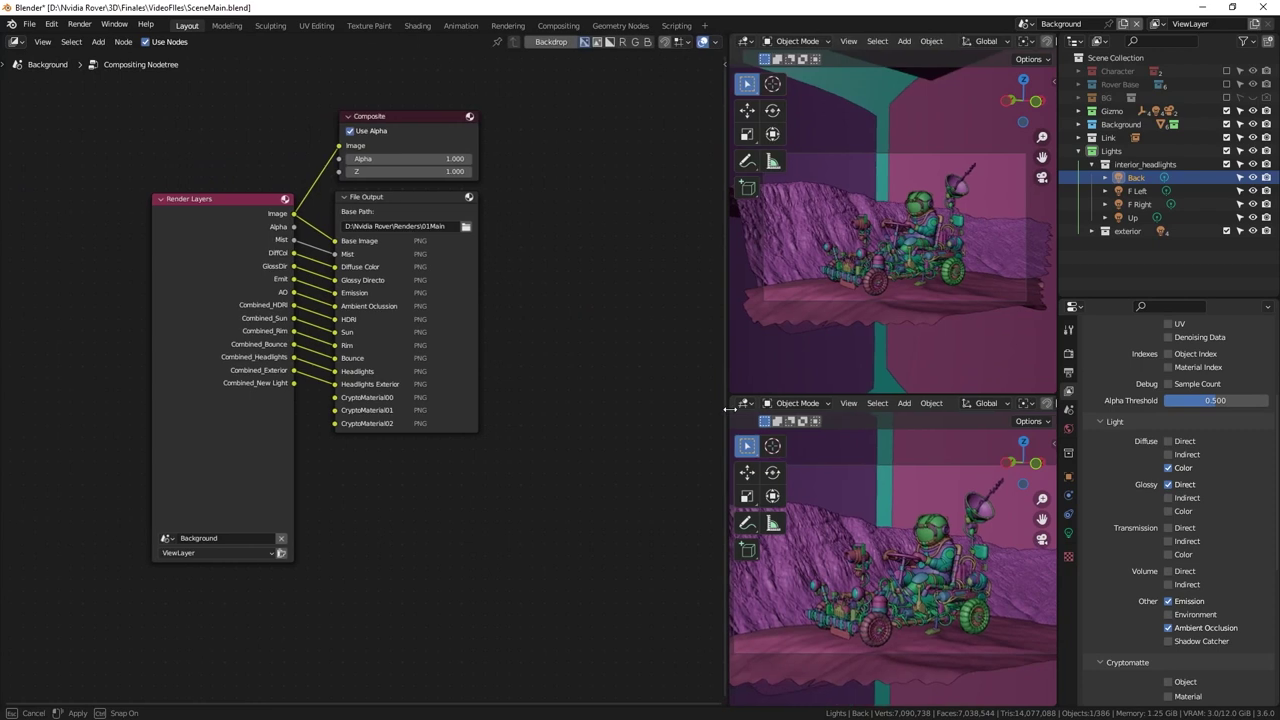
Step: Add a File Output node to the compositor
scroll(509, 380, up, 2)
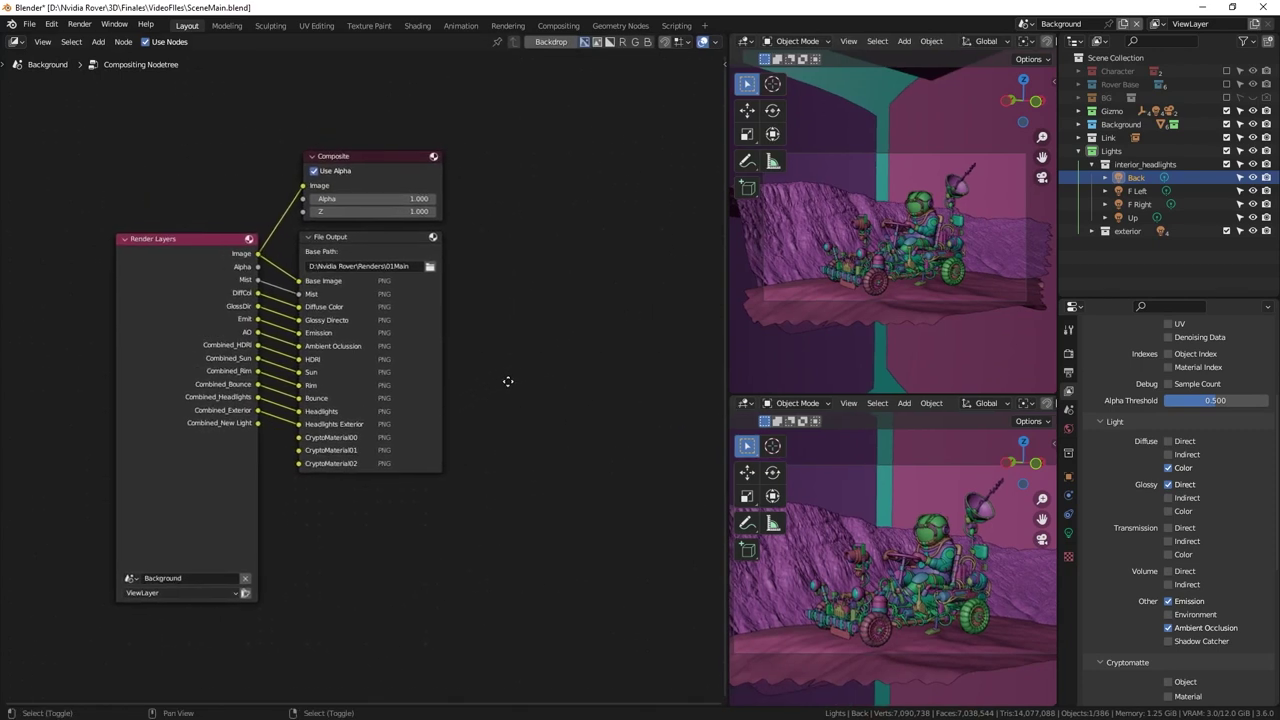
middle_drag(511, 412, 600, 414)
scroll(605, 410, up, 1)
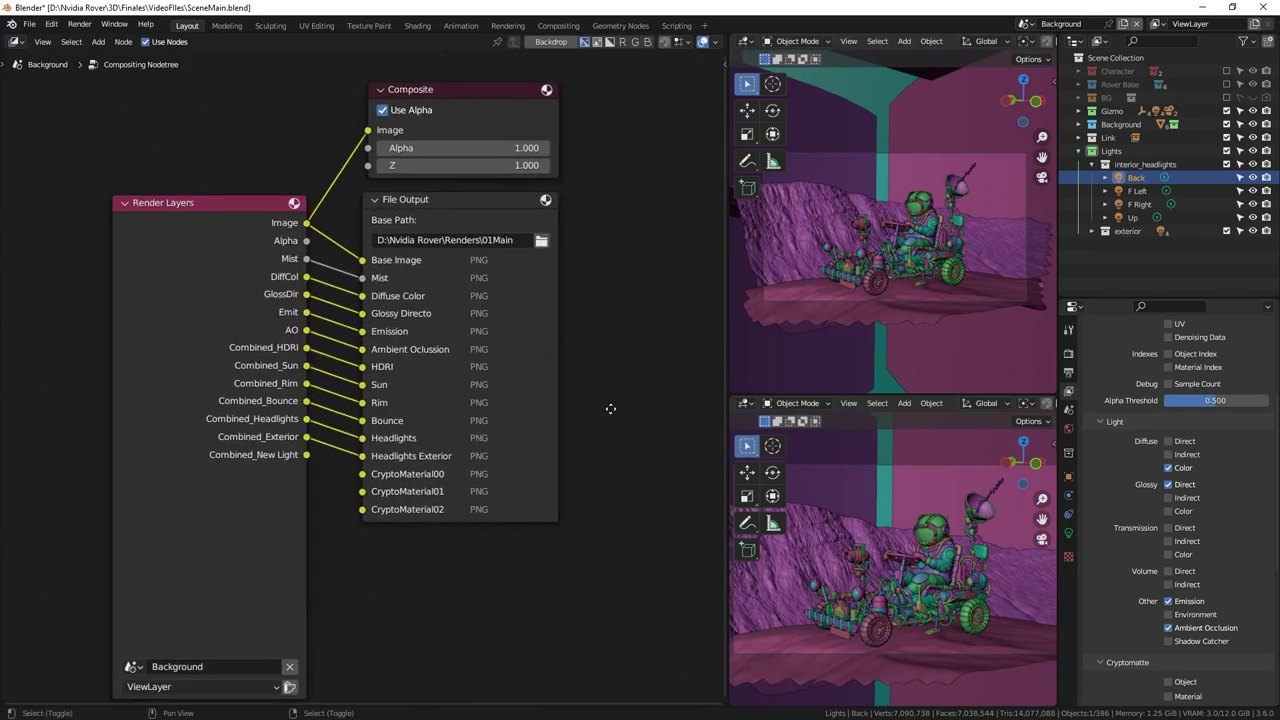
drag(466, 198, 469, 200)
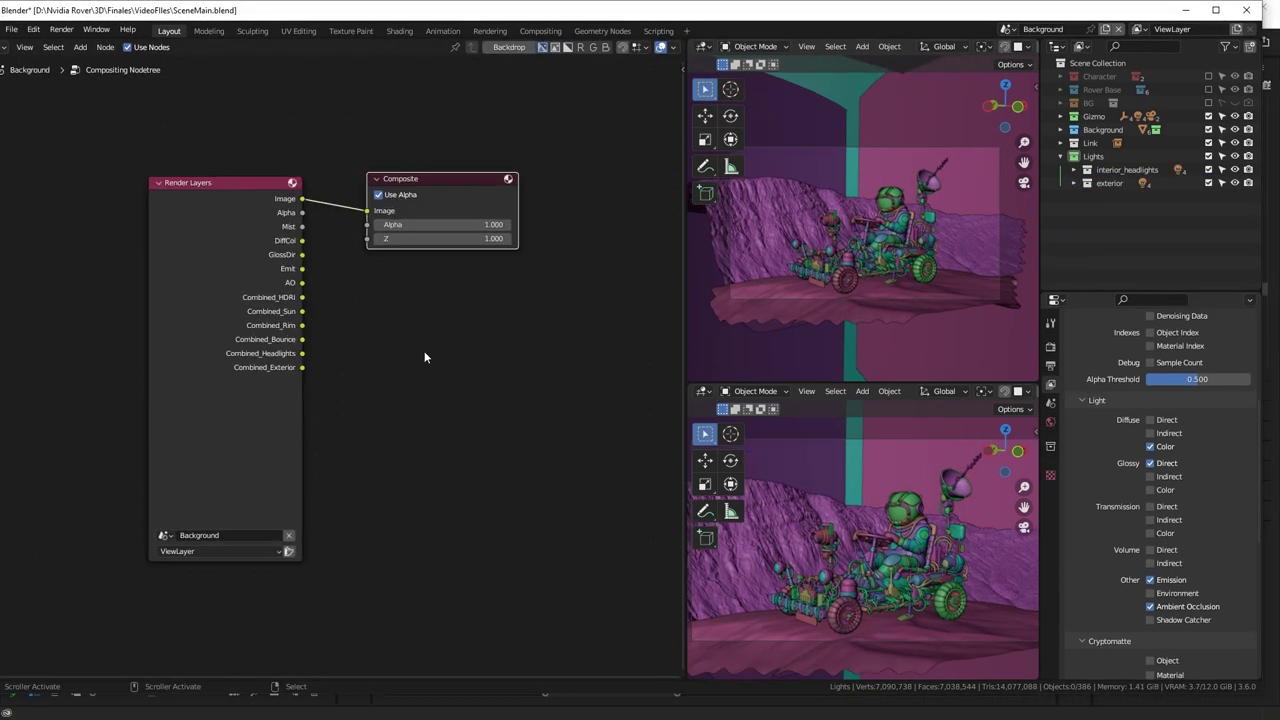
key(shift+a)
click(416, 329)
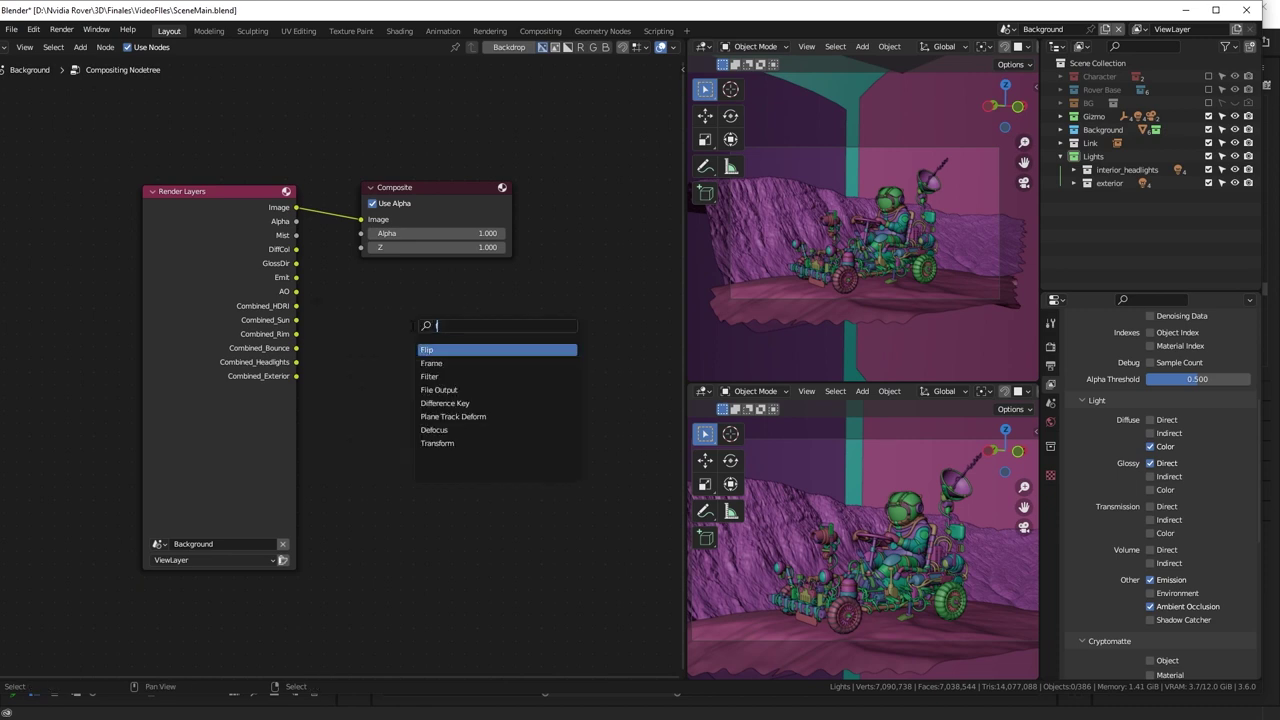
key(Down)
key(Down)
key(Down)
key(Return)
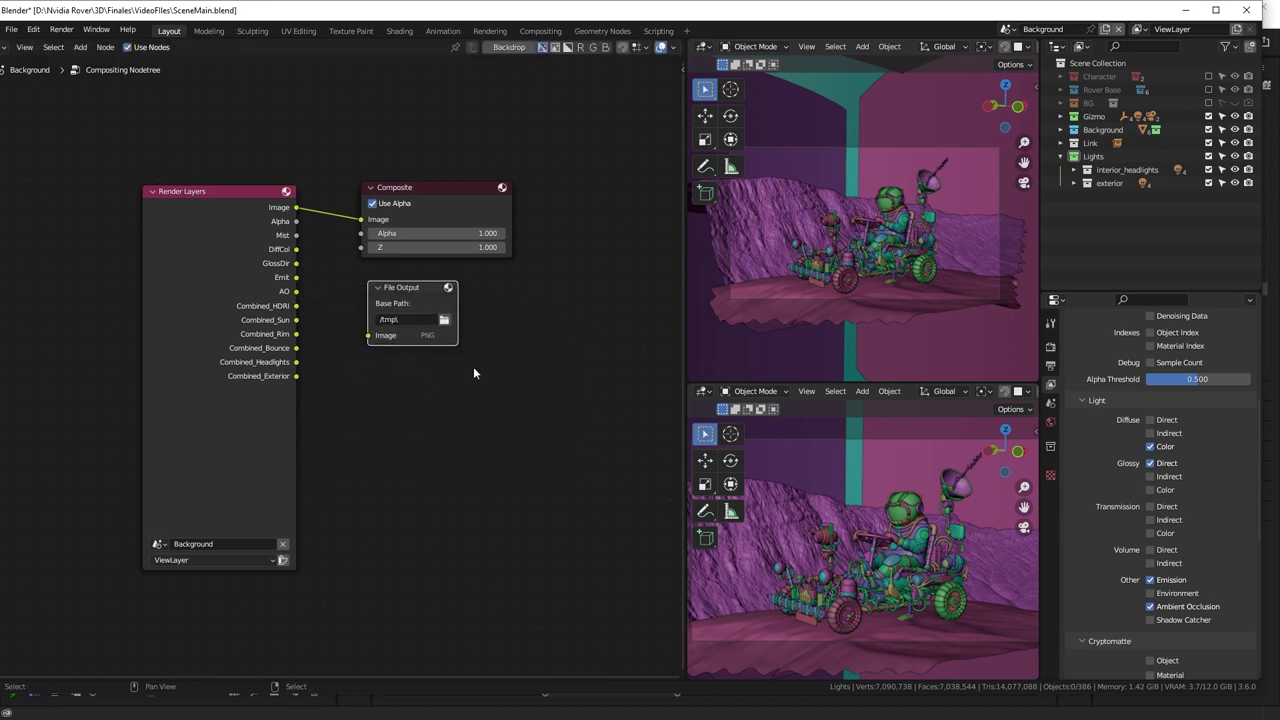
Step: Keep PNG output and name the inputs HDRI, Sun, Rim, Bounce, Headlights and Headlights Exterior
key(n)
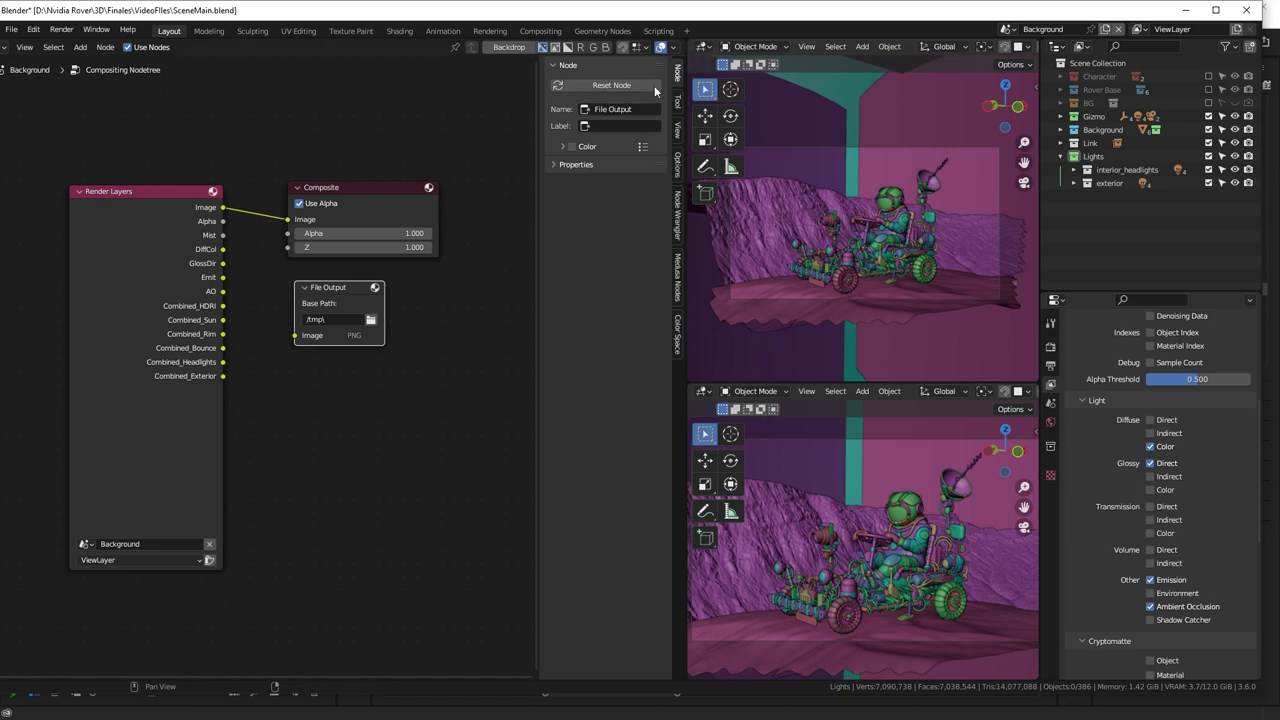
click(552, 164)
click(640, 213)
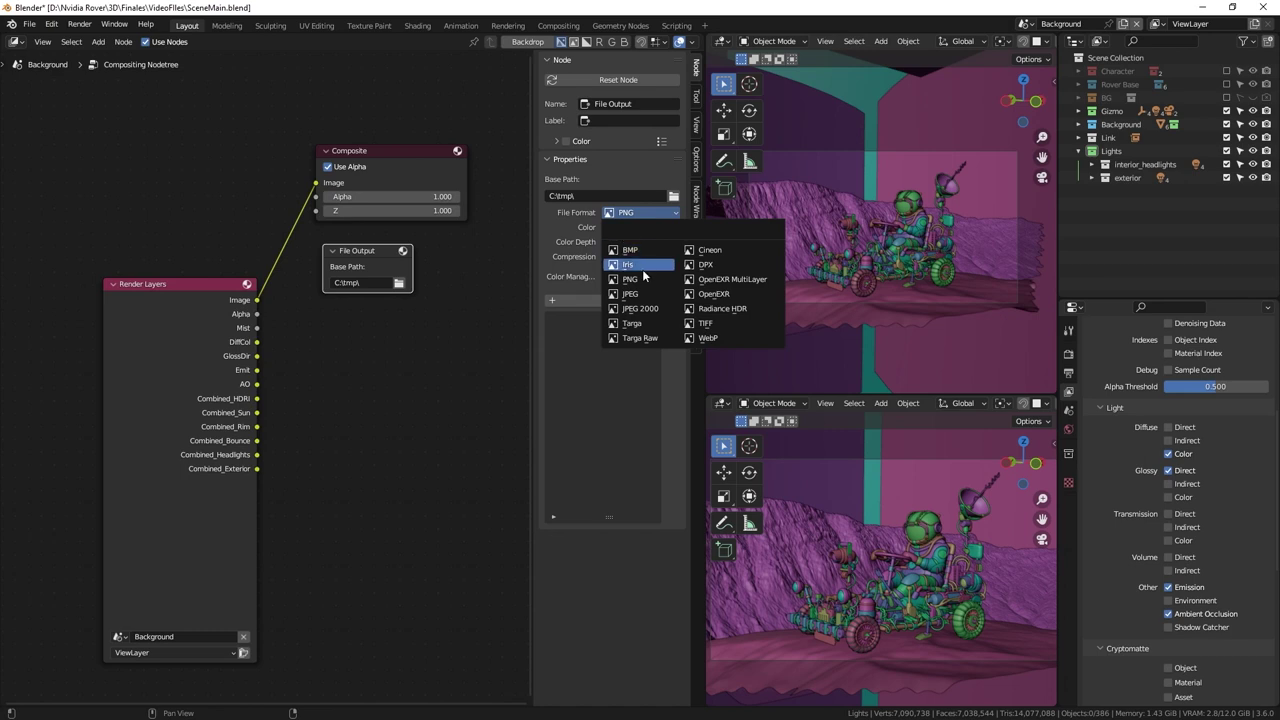
click(642, 280)
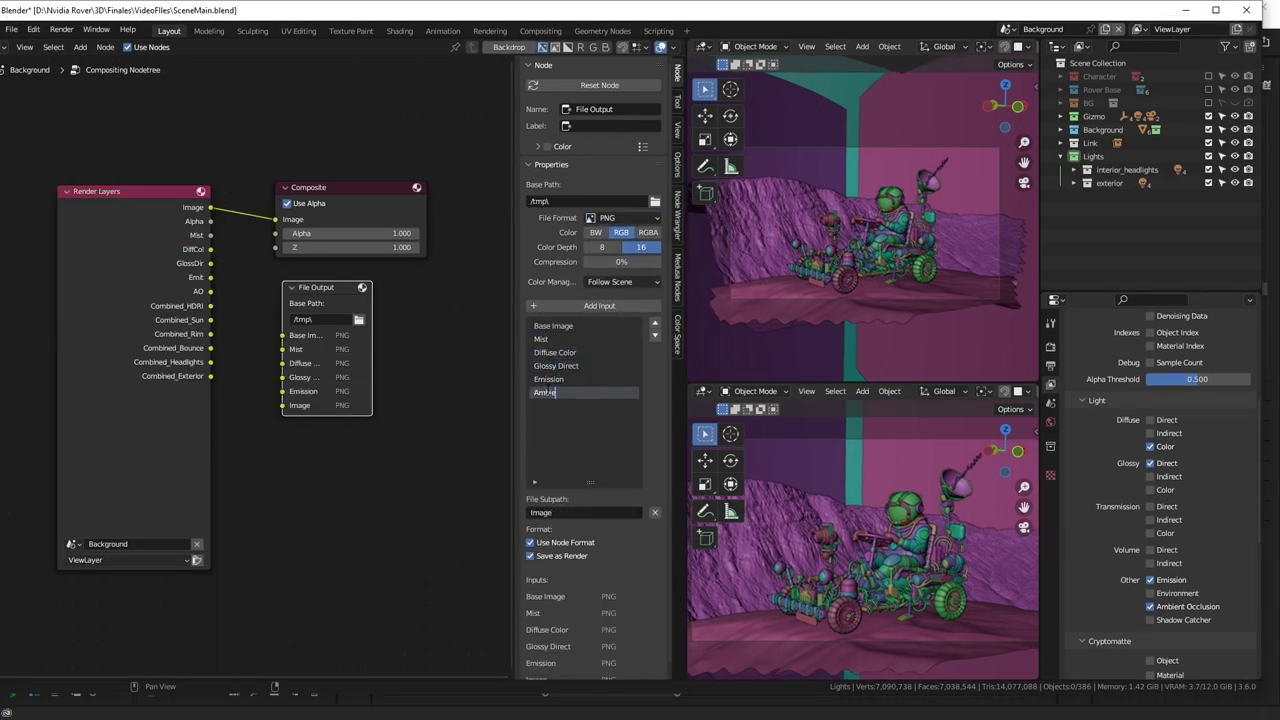
double_click(545, 406)
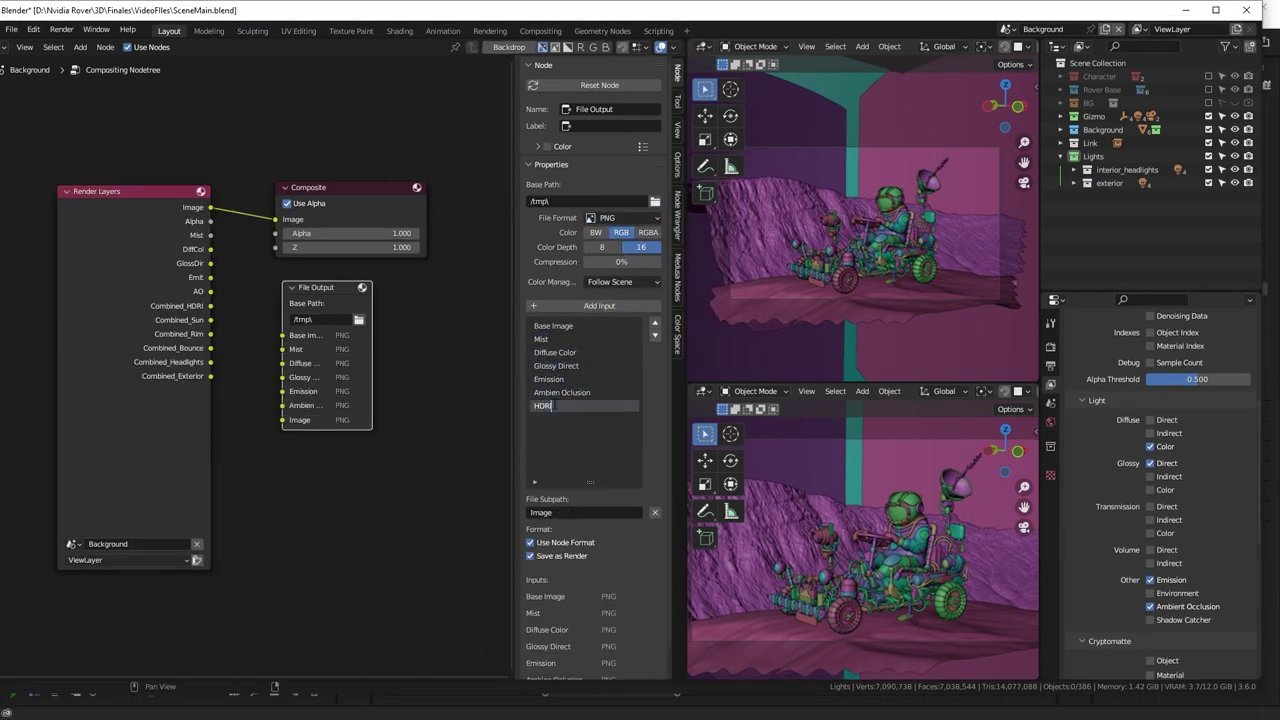
text(HDRISunRimBounceHeadlightsHeadlights Exterior)
Step: Wire the Render Layers image, emission, occlusion and light passes into the File Output inputs and confirm the output folder
drag(291, 295, 285, 166)
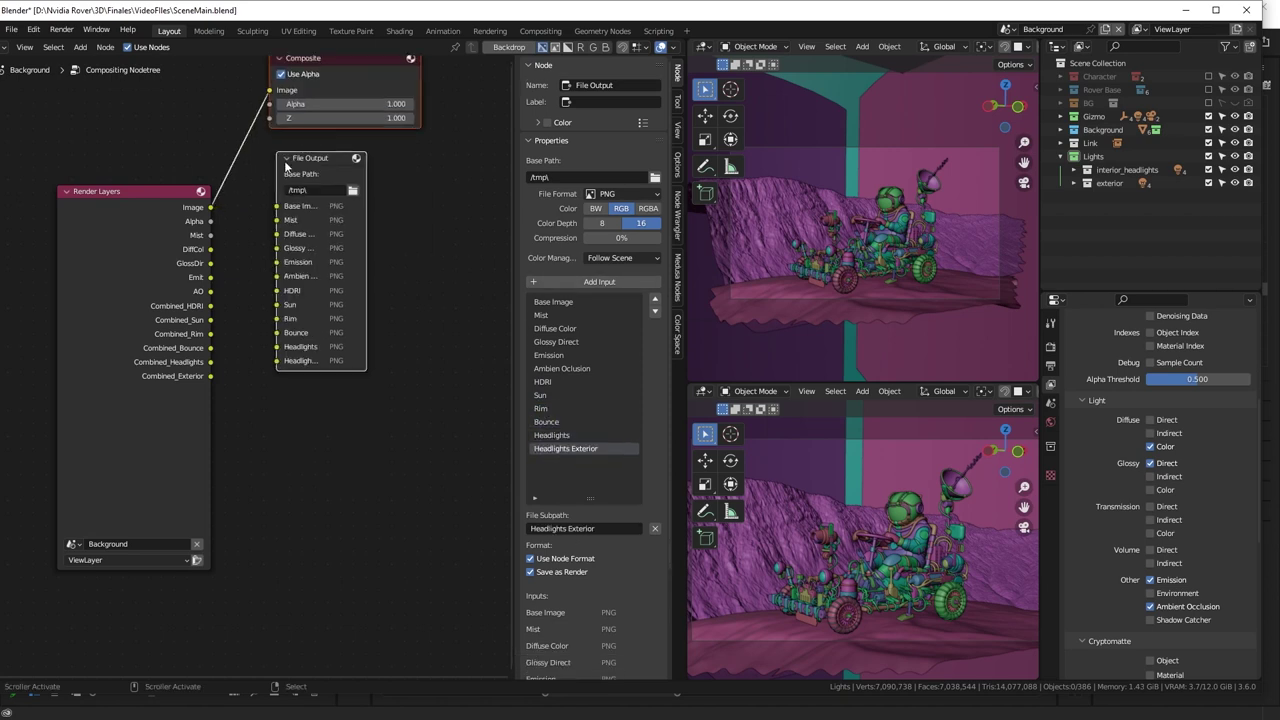
drag(210, 207, 276, 206)
drag(210, 277, 259, 295)
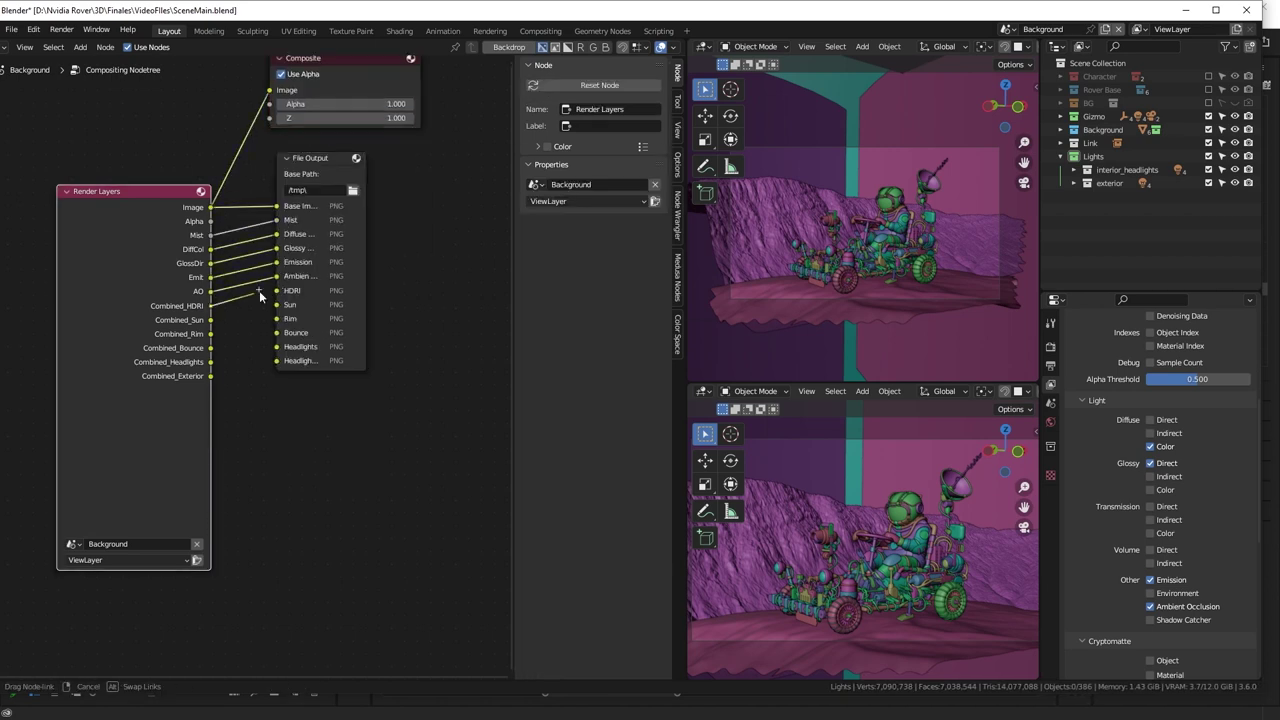
drag(210, 333, 276, 332)
drag(210, 347, 276, 346)
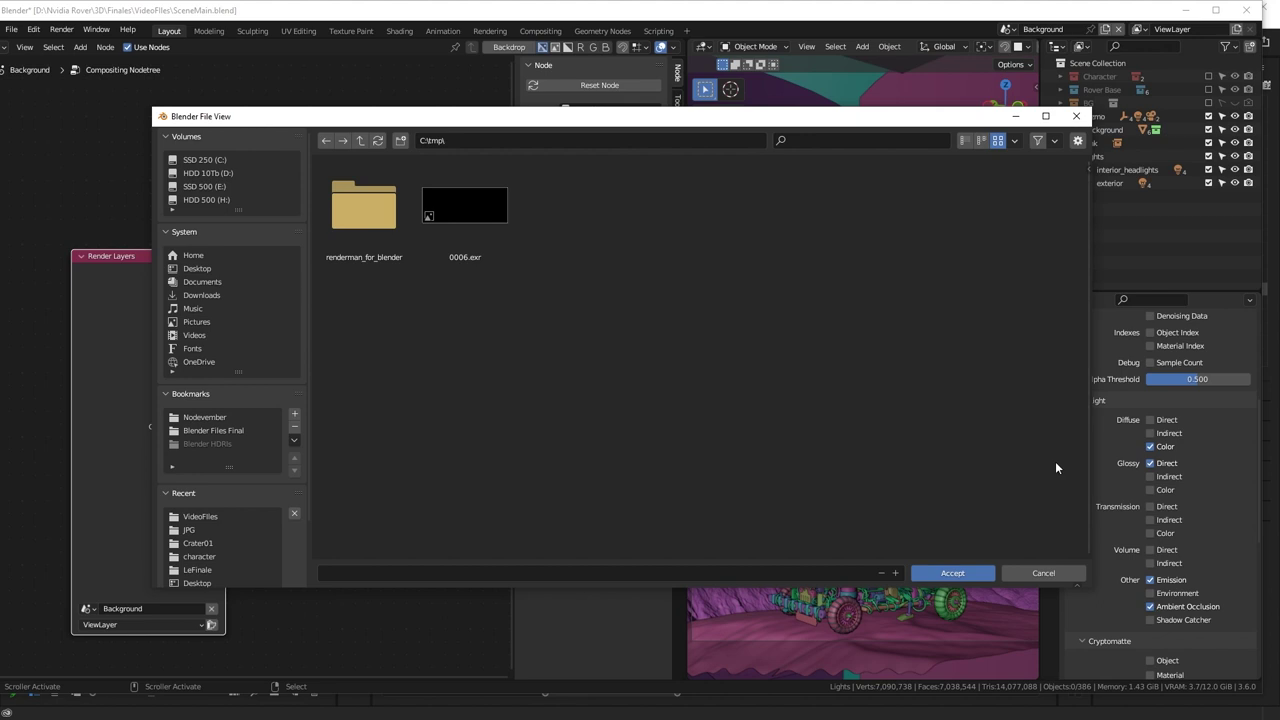
click(978, 574)
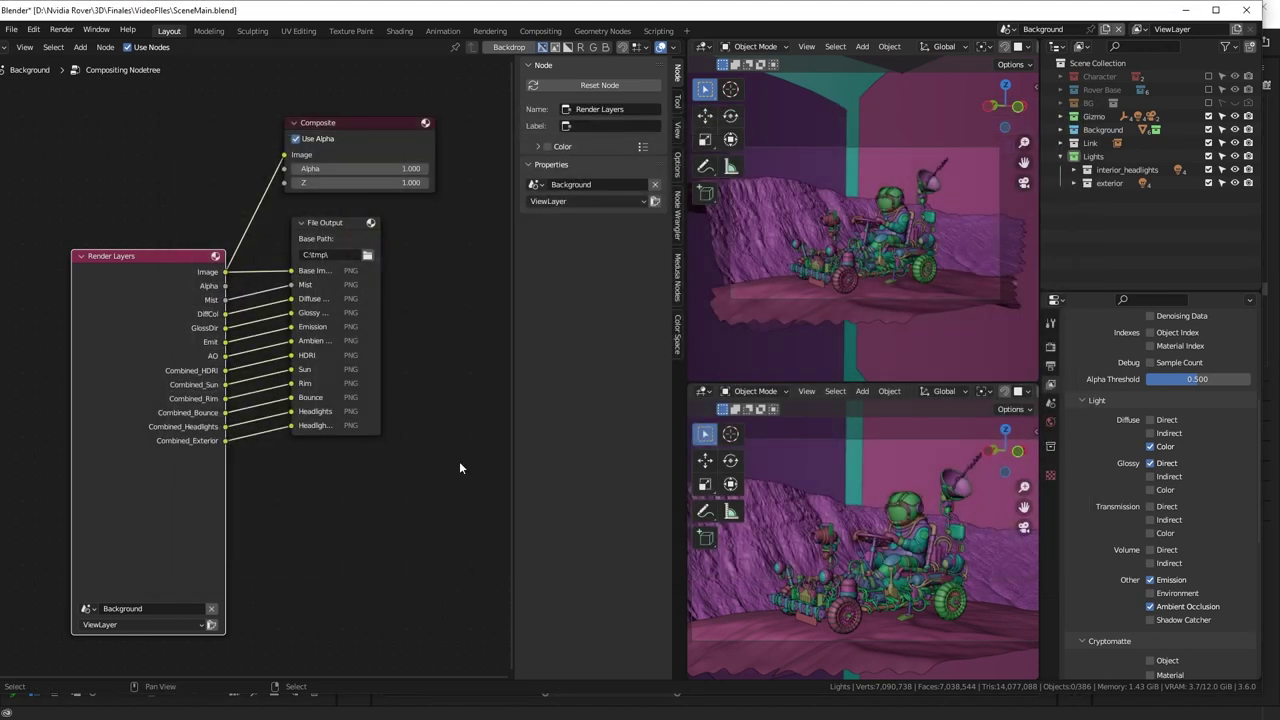
middle_drag(477, 420, 490, 433)
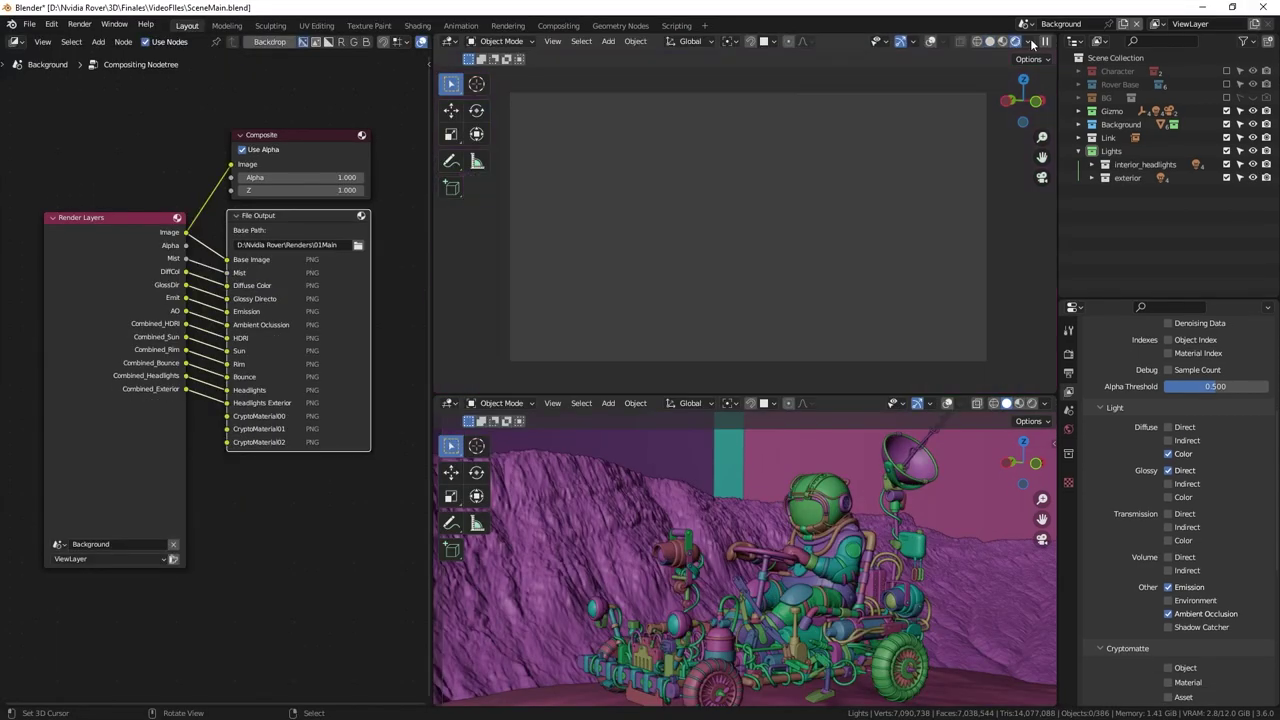
Step: Maximize the 3D view, then open the layered main.psb composite in Photoshop
key(ctrl+alt+space)
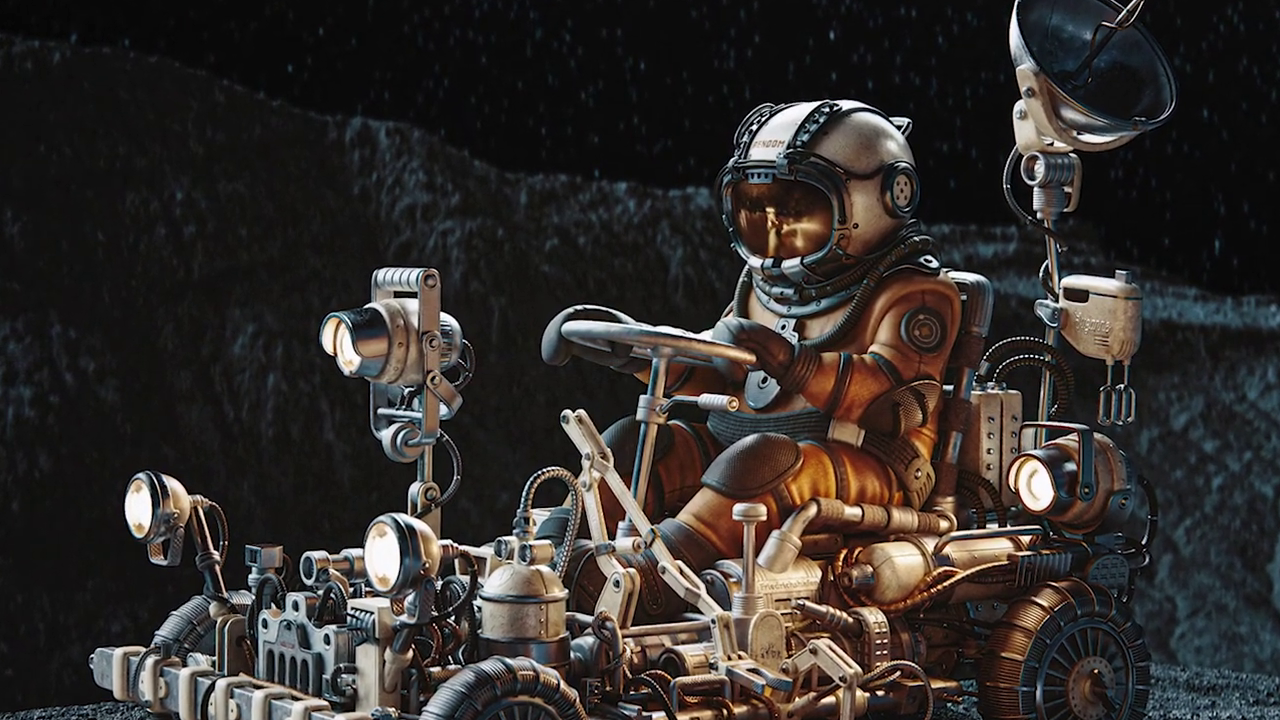
click(29, 7)
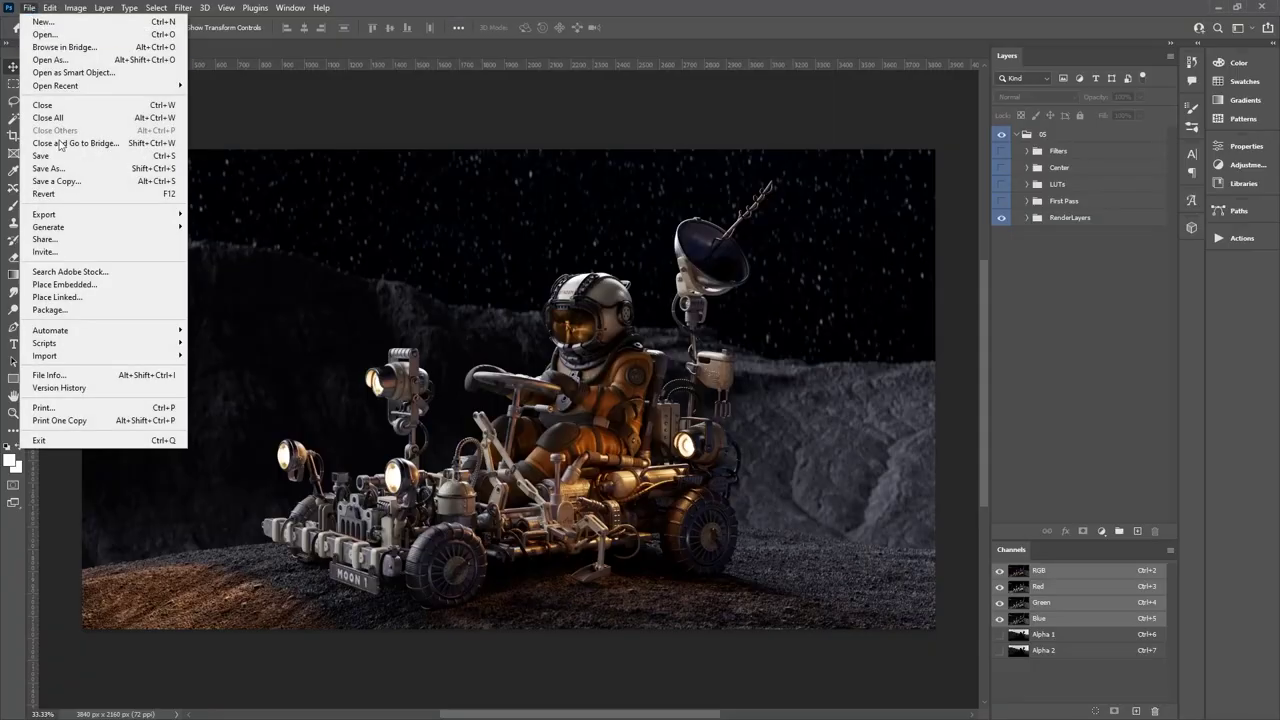
mouse_move(110, 352)
click(235, 531)
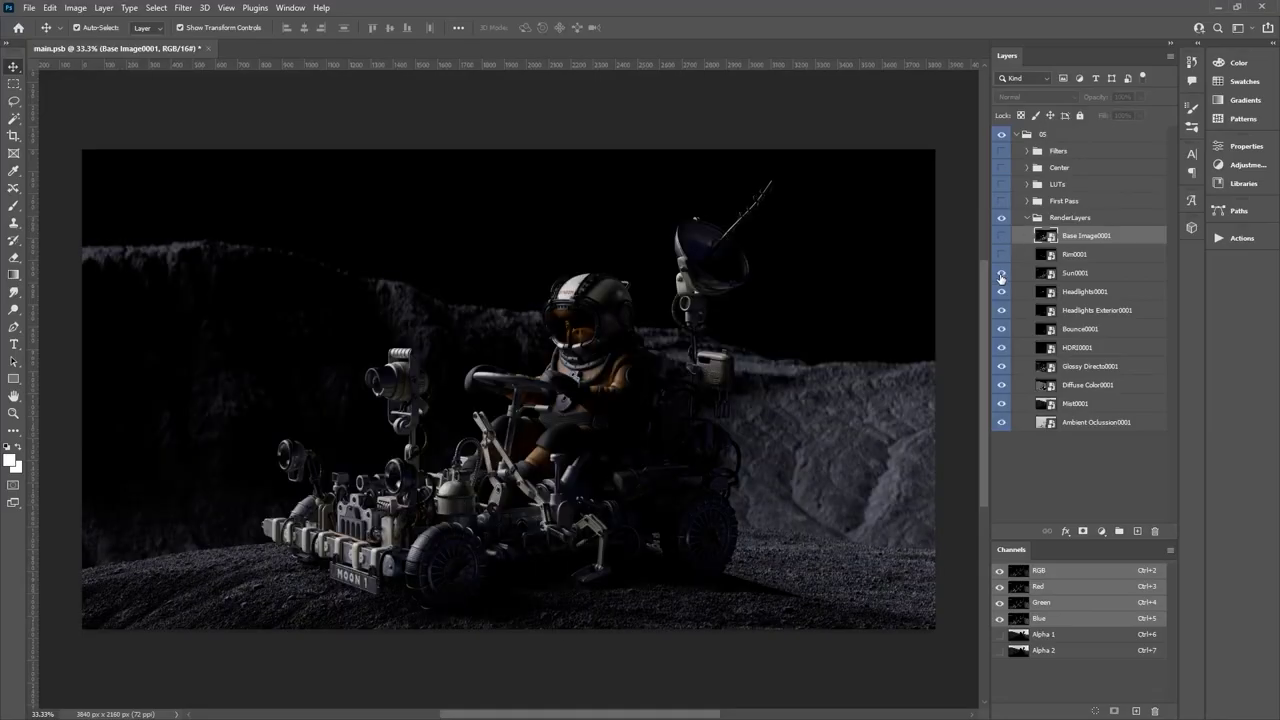
Step: Turn on the LUTs, Center and Filters grading groups
click(1001, 186)
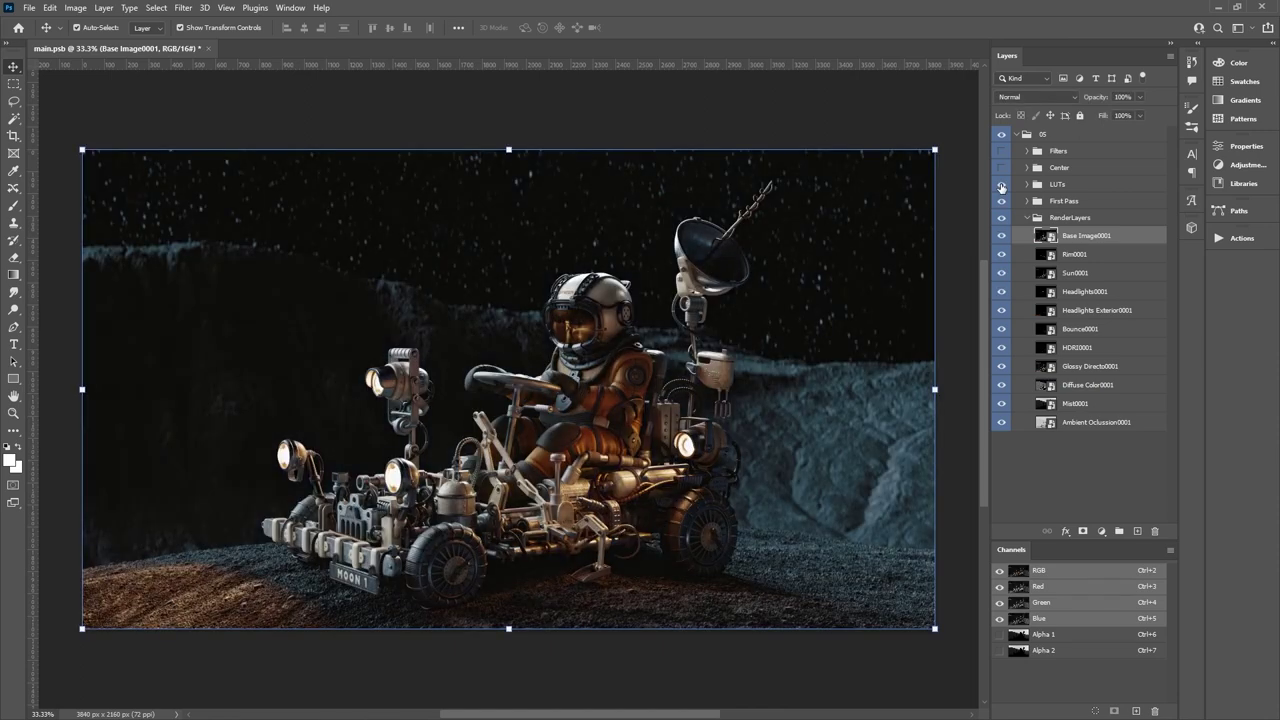
click(1002, 168)
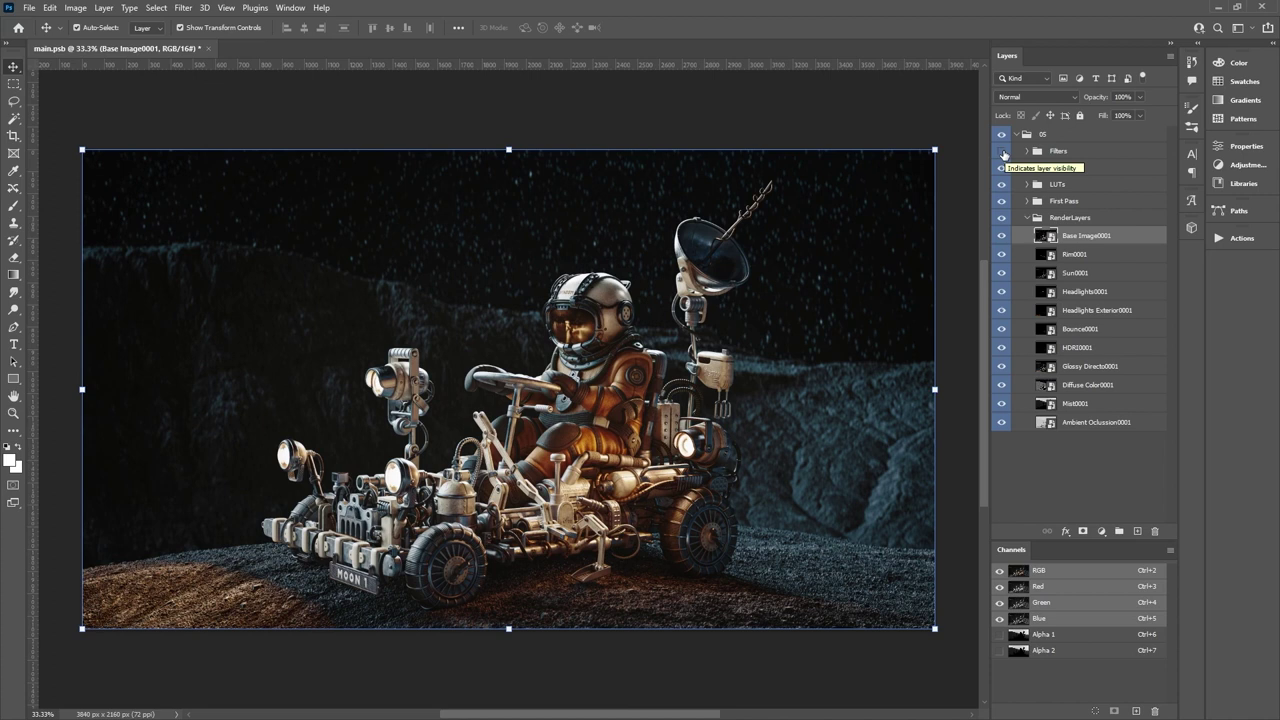
click(1002, 151)
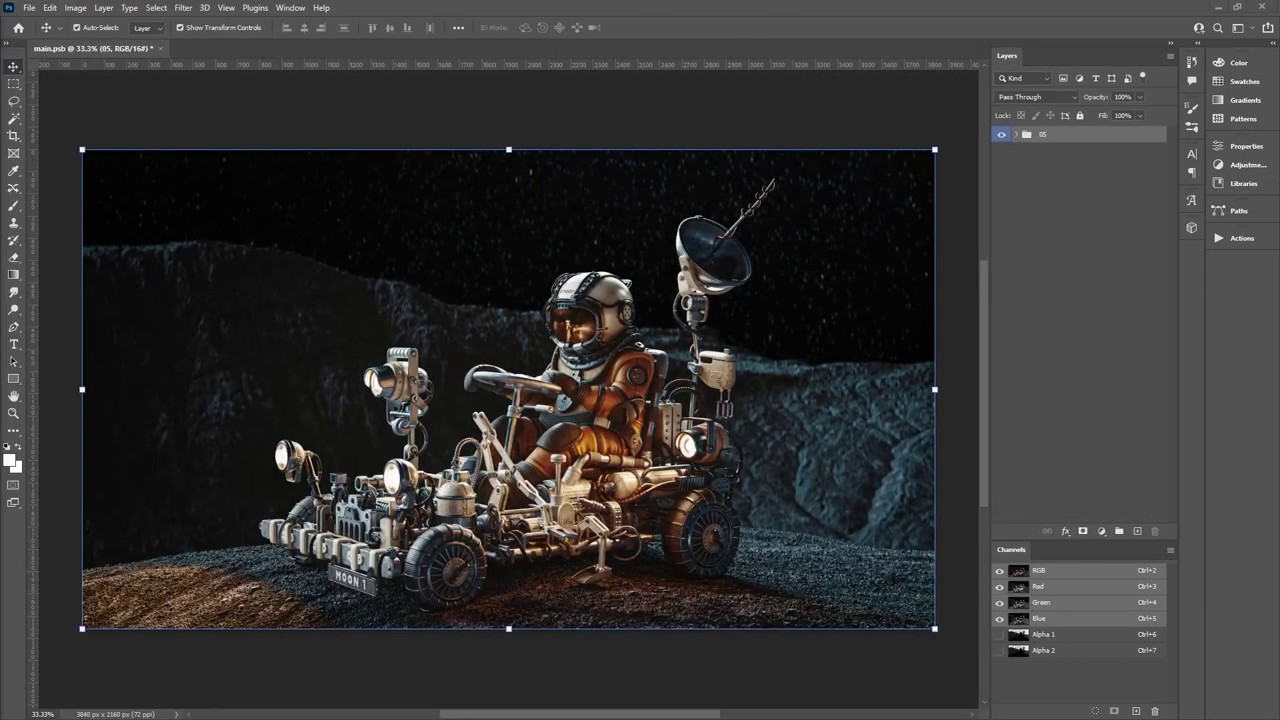
Step: Load every pass PNG, Ambient Oclussion0001.png through Sun0001.png, into a new stack
click(29, 8)
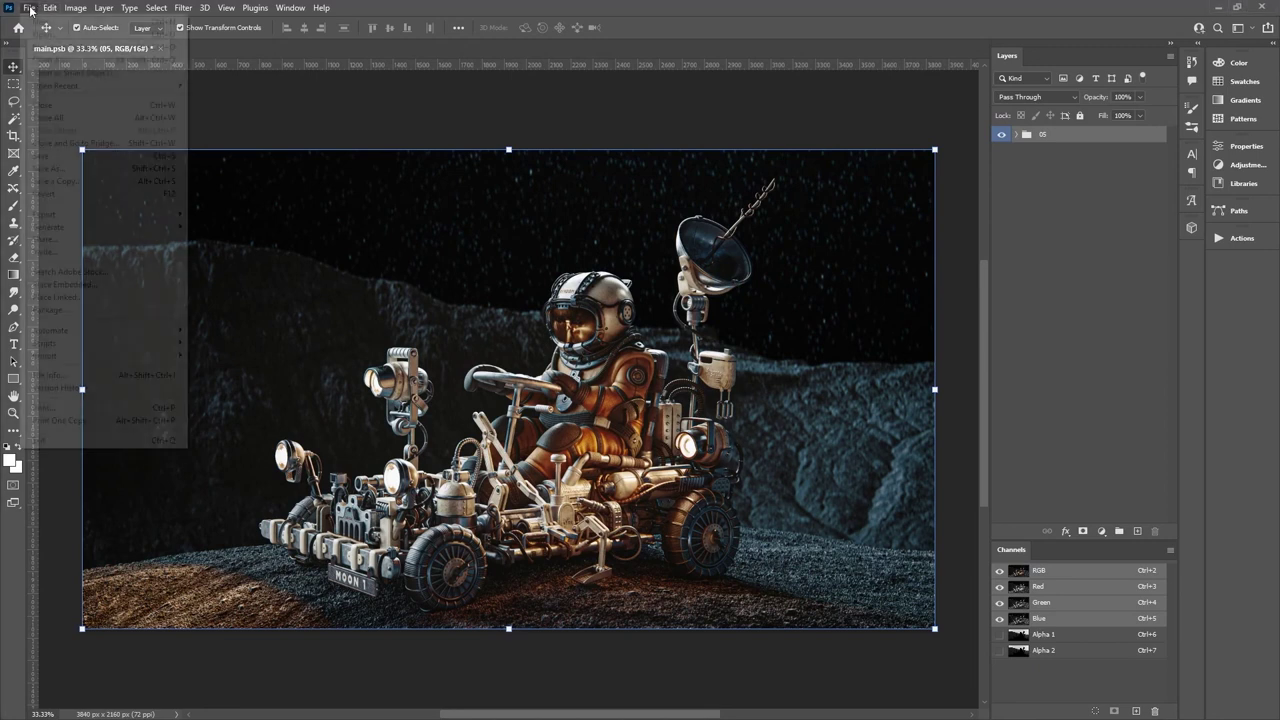
mouse_move(101, 345)
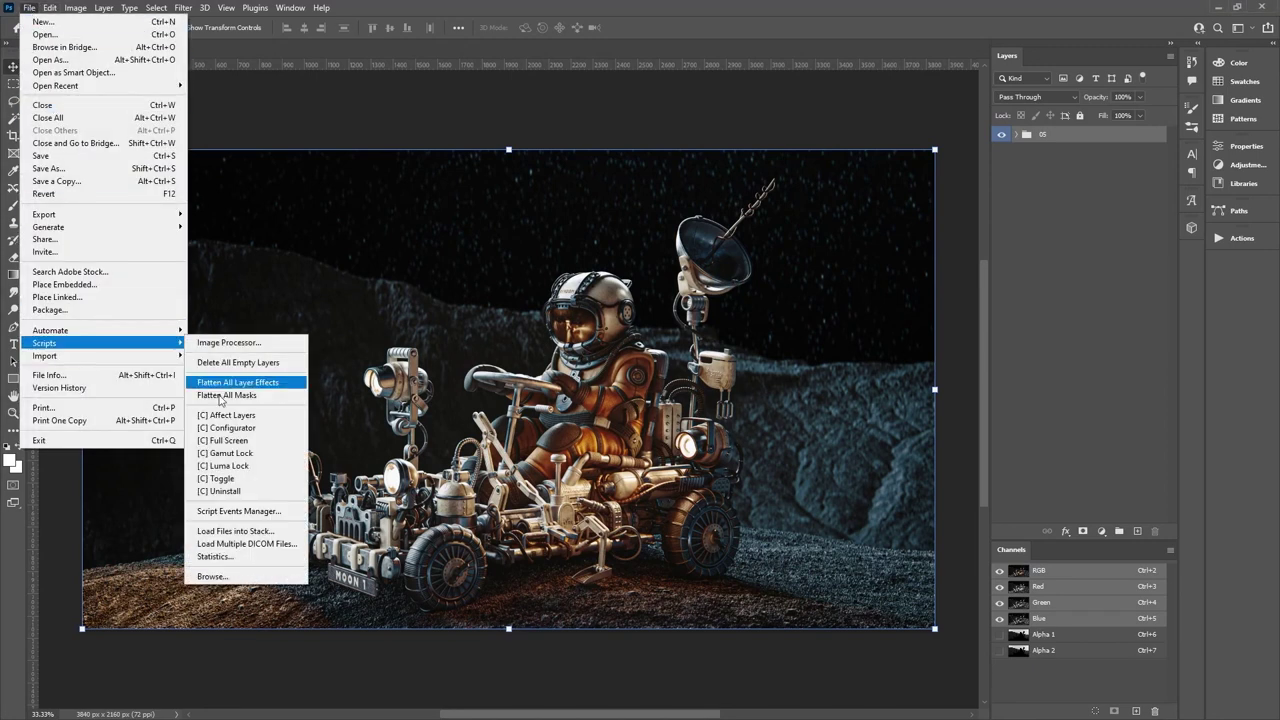
click(262, 537)
drag(786, 268, 522, 268)
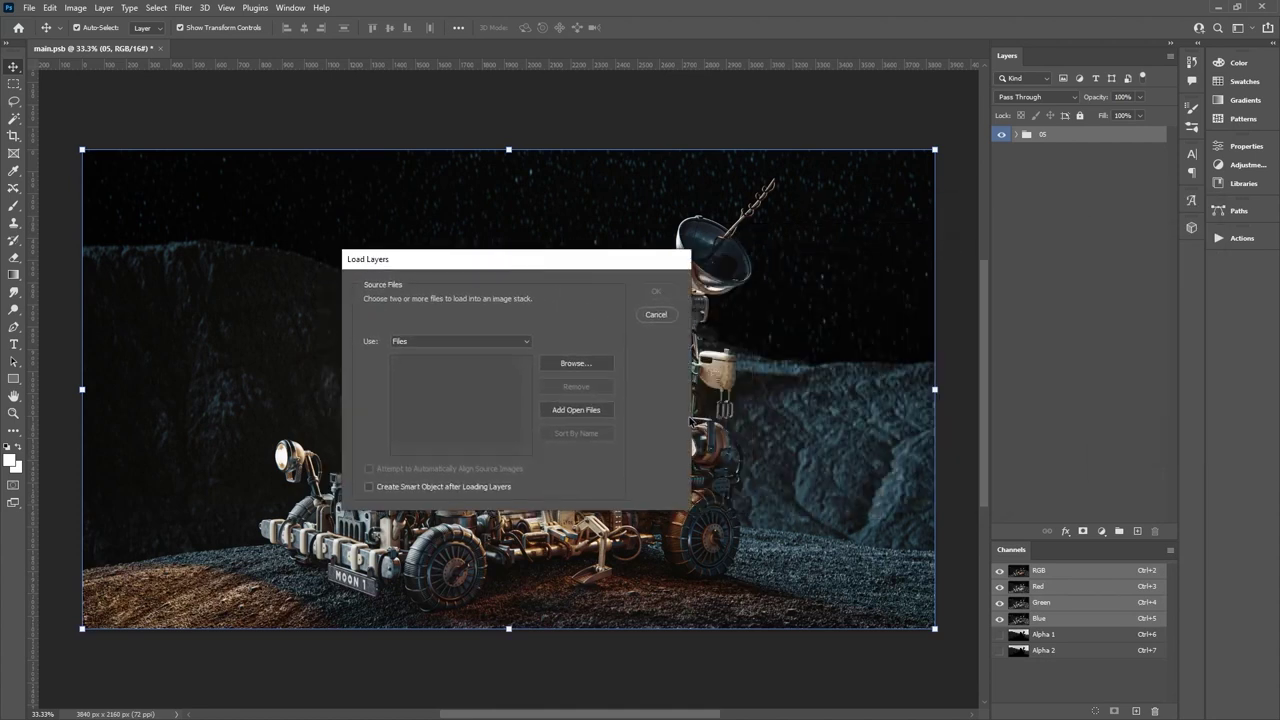
click(576, 363)
click(571, 378)
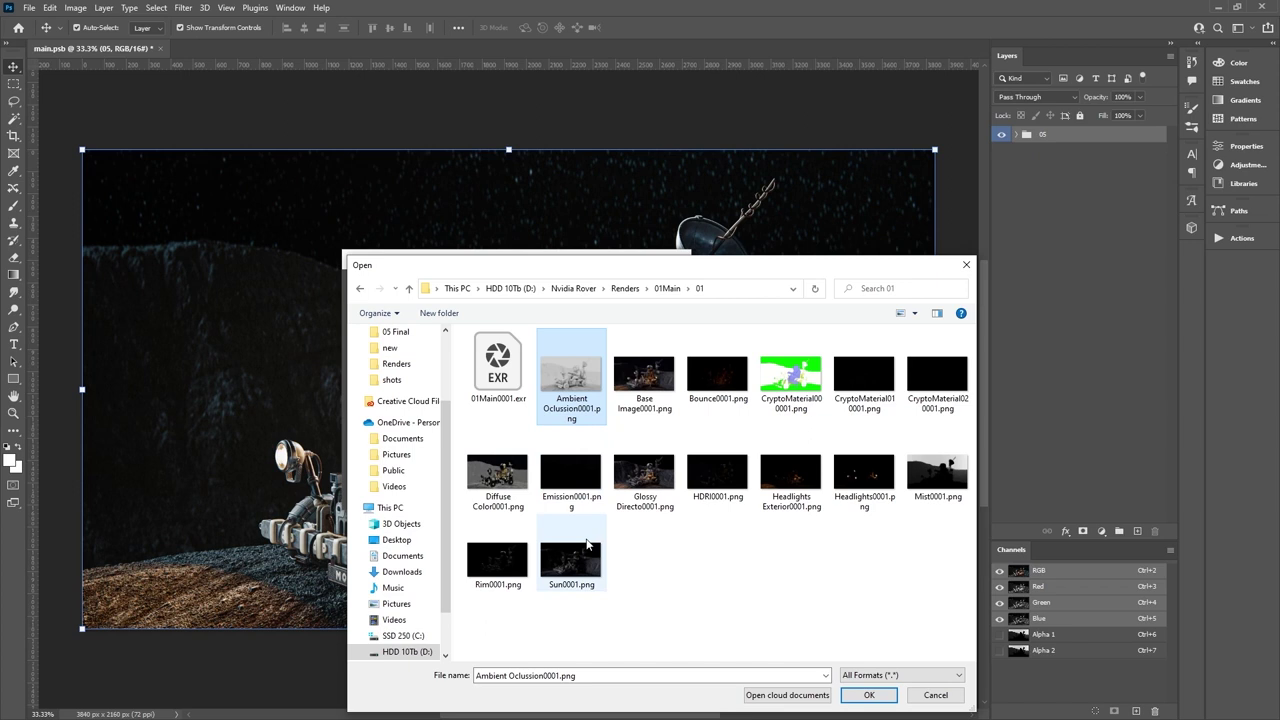
shift+click(581, 560)
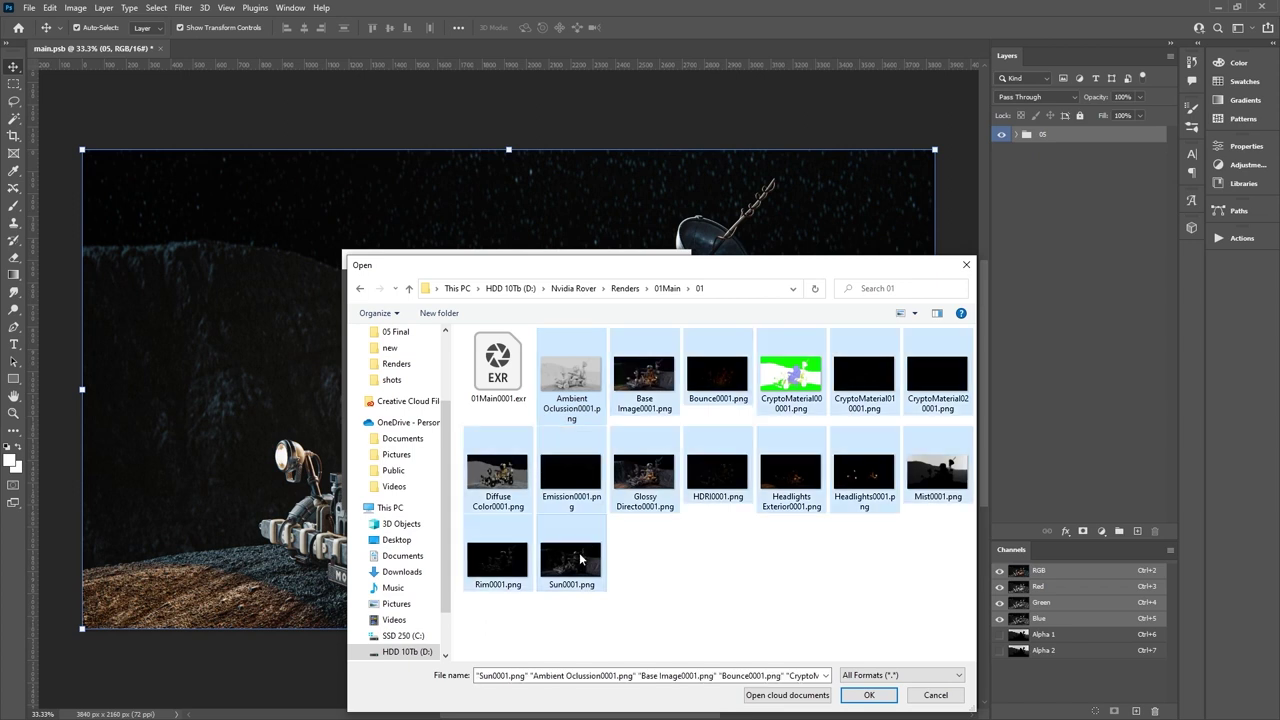
click(867, 695)
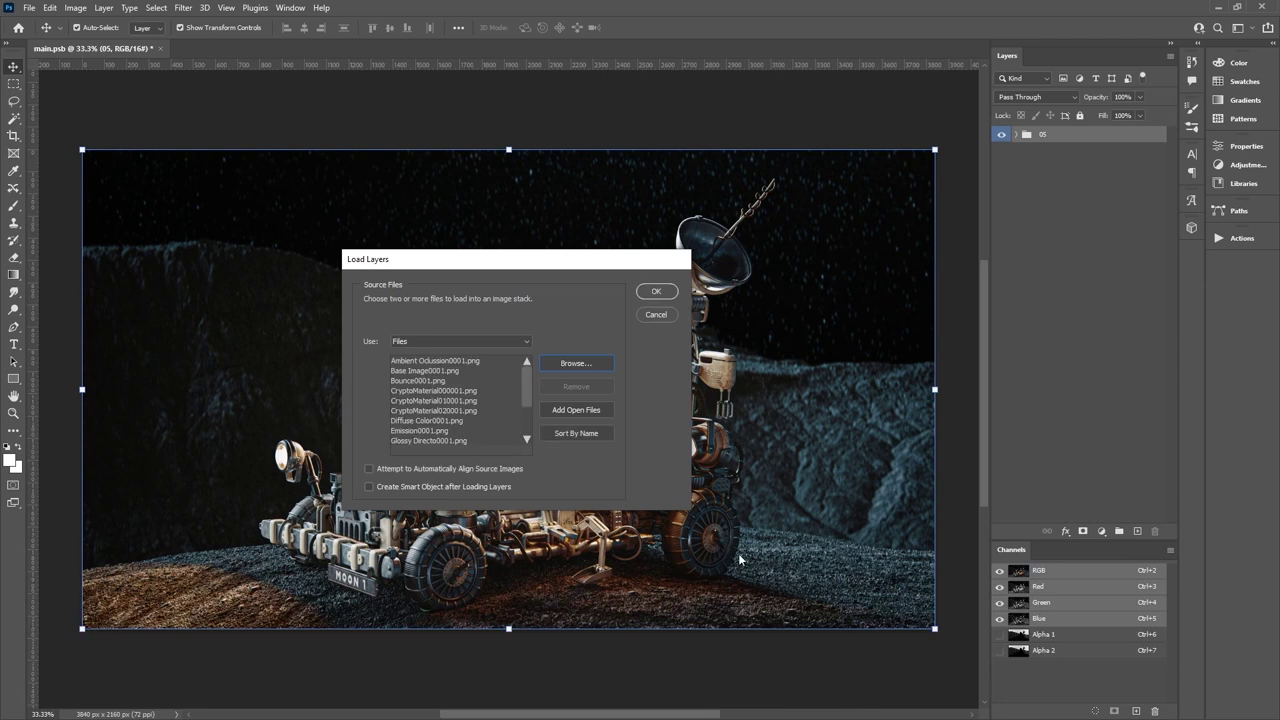
scroll(527, 383, down, 2)
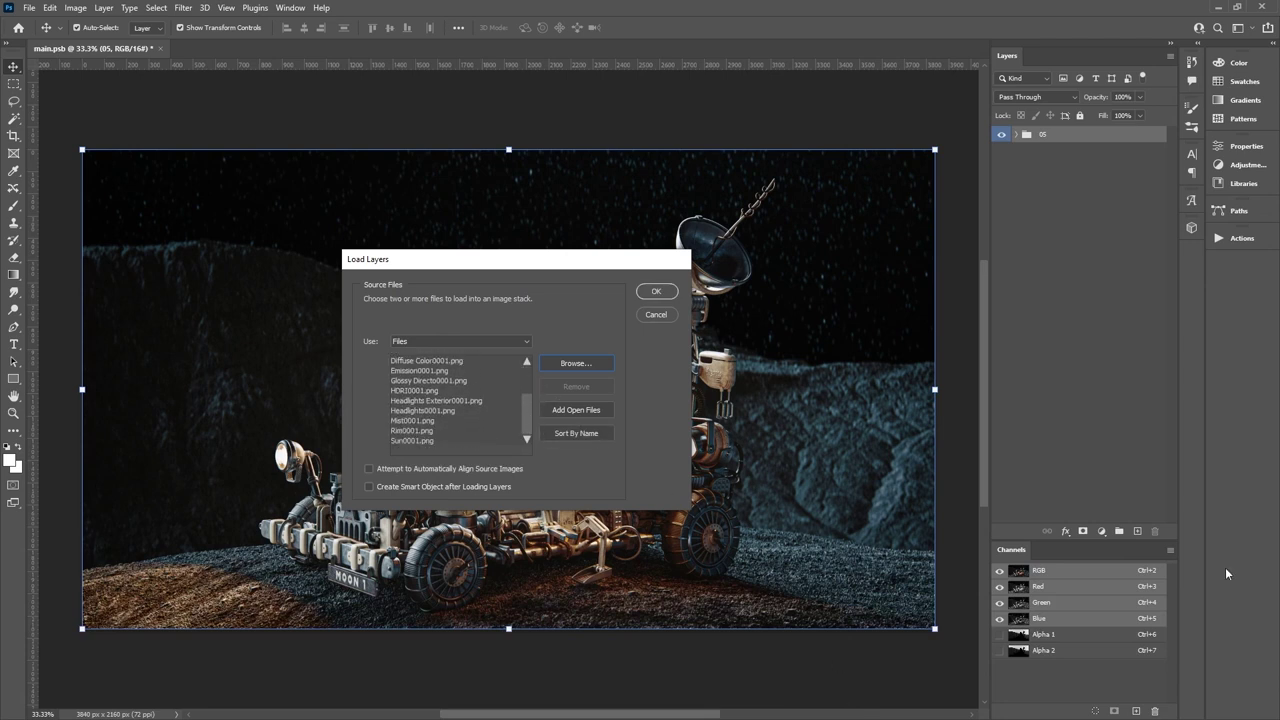
key(Return)
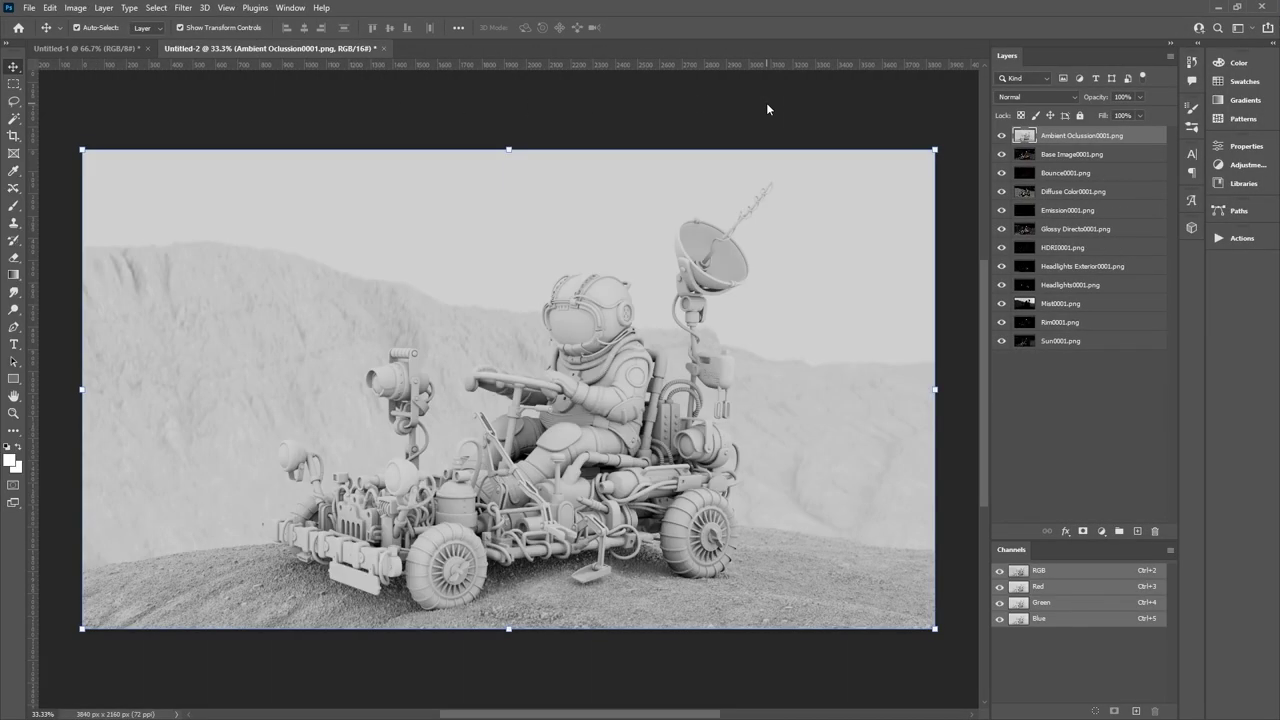
Step: Group the pass layers and apply Camera Raw sharpening of 10 to the base image
click(1119, 532)
key(ctrl+g)
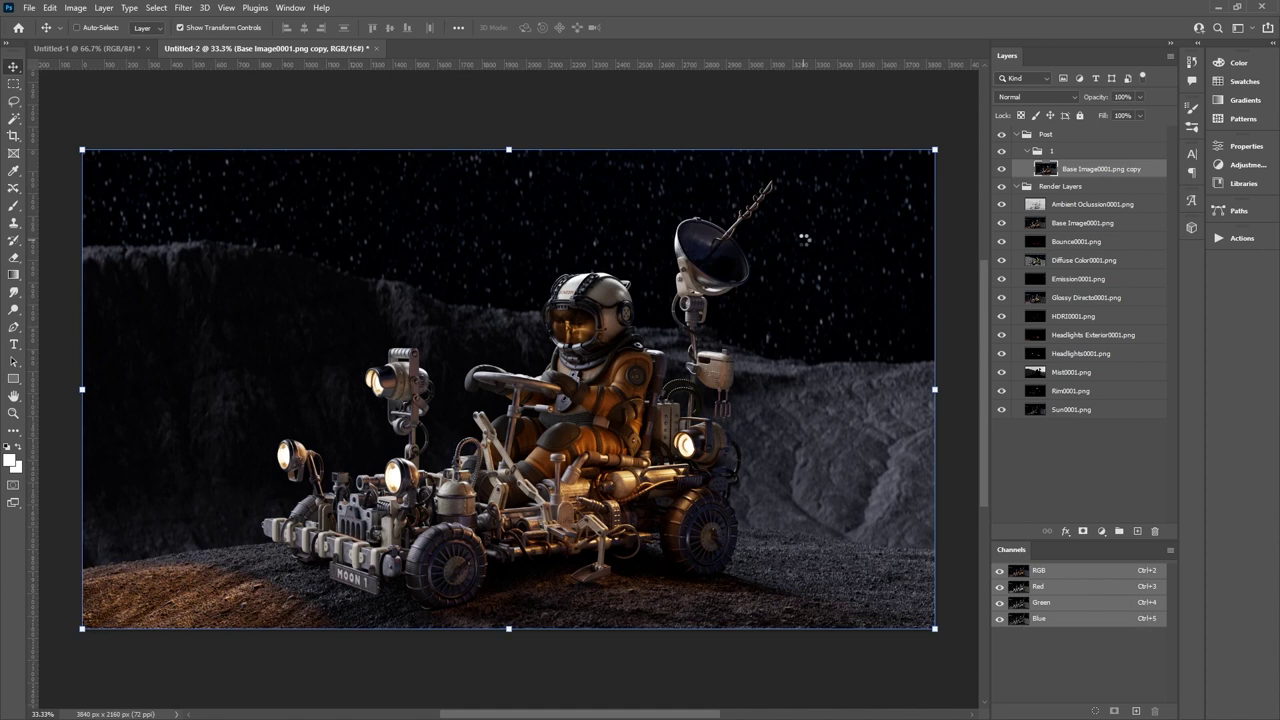
key(ctrl+shift+a)
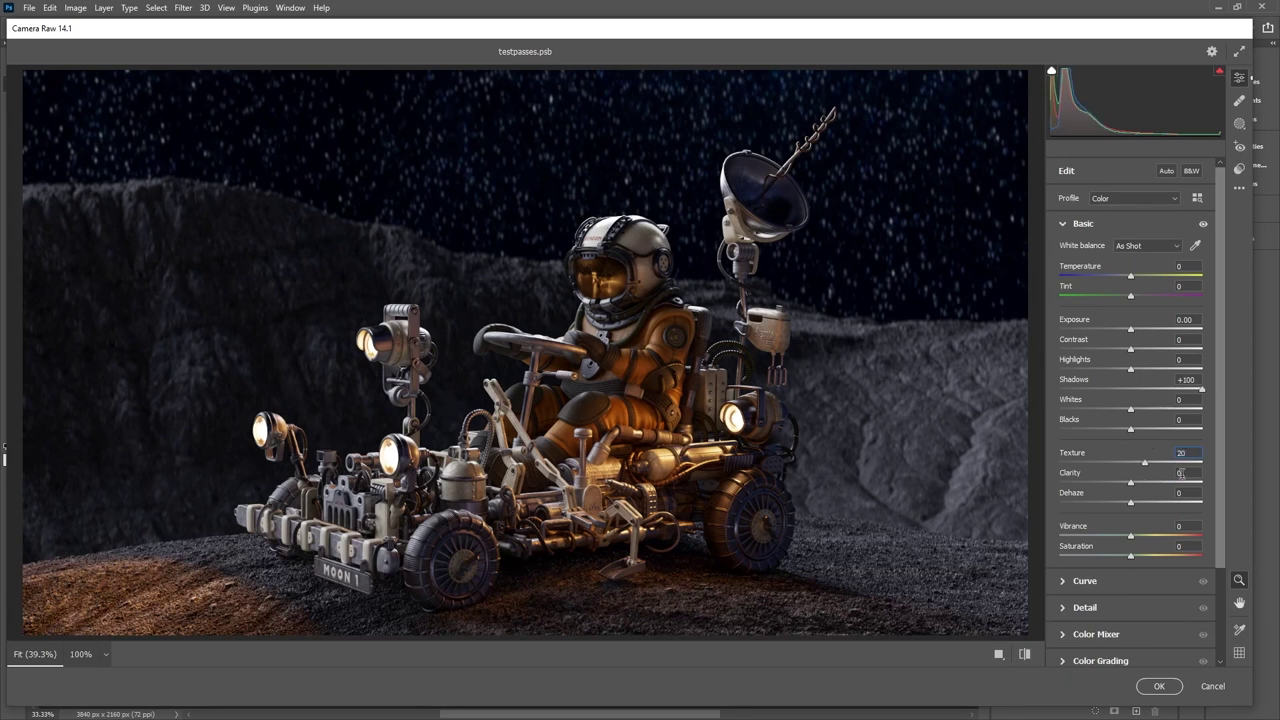
click(1085, 607)
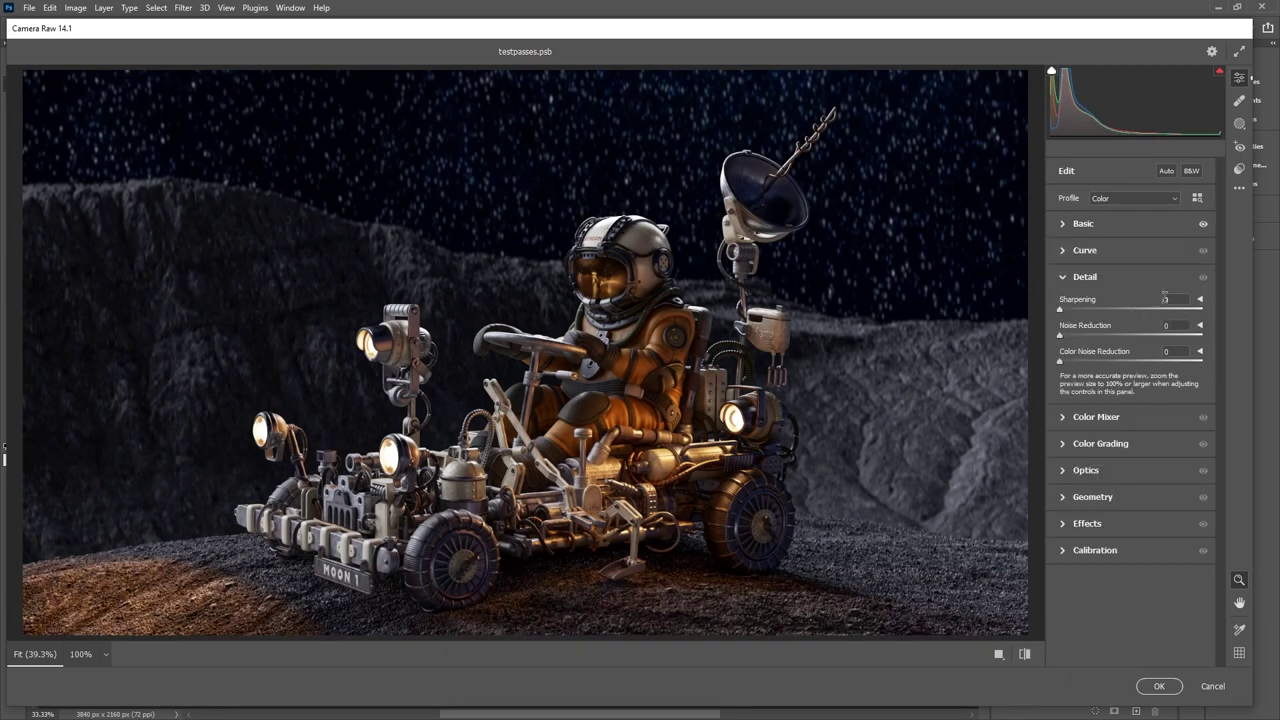
text(10)
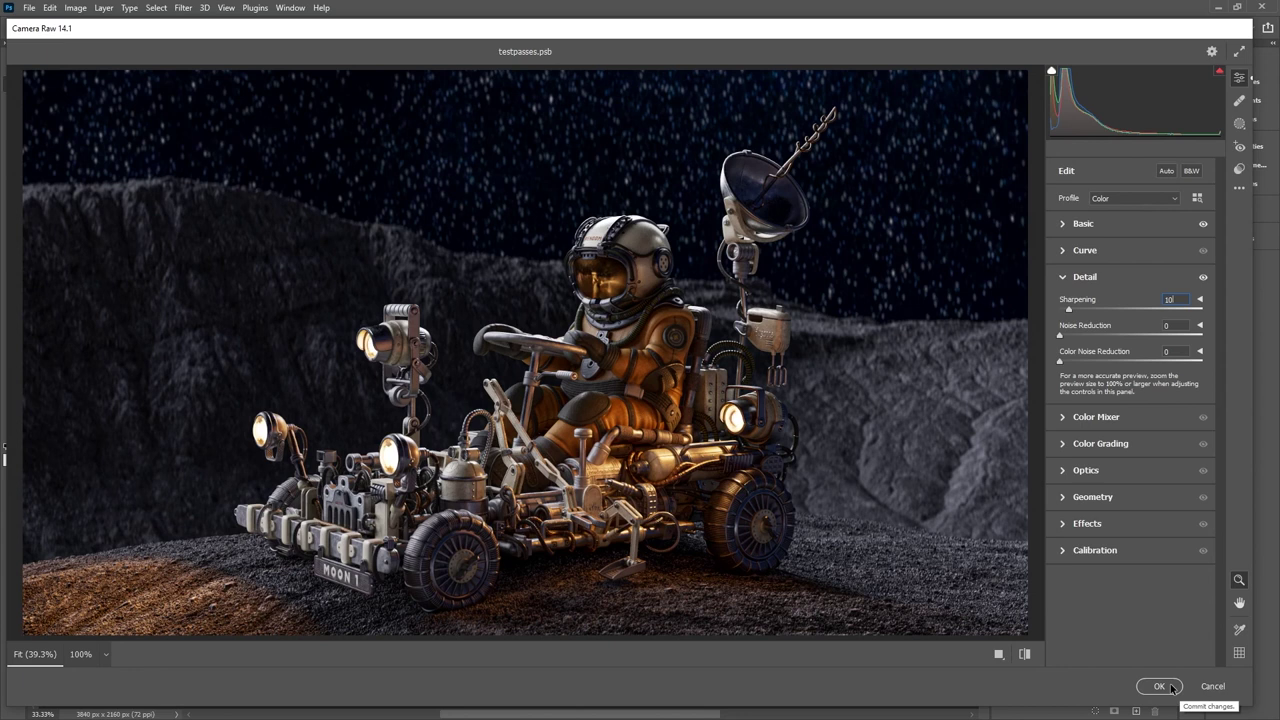
click(1159, 686)
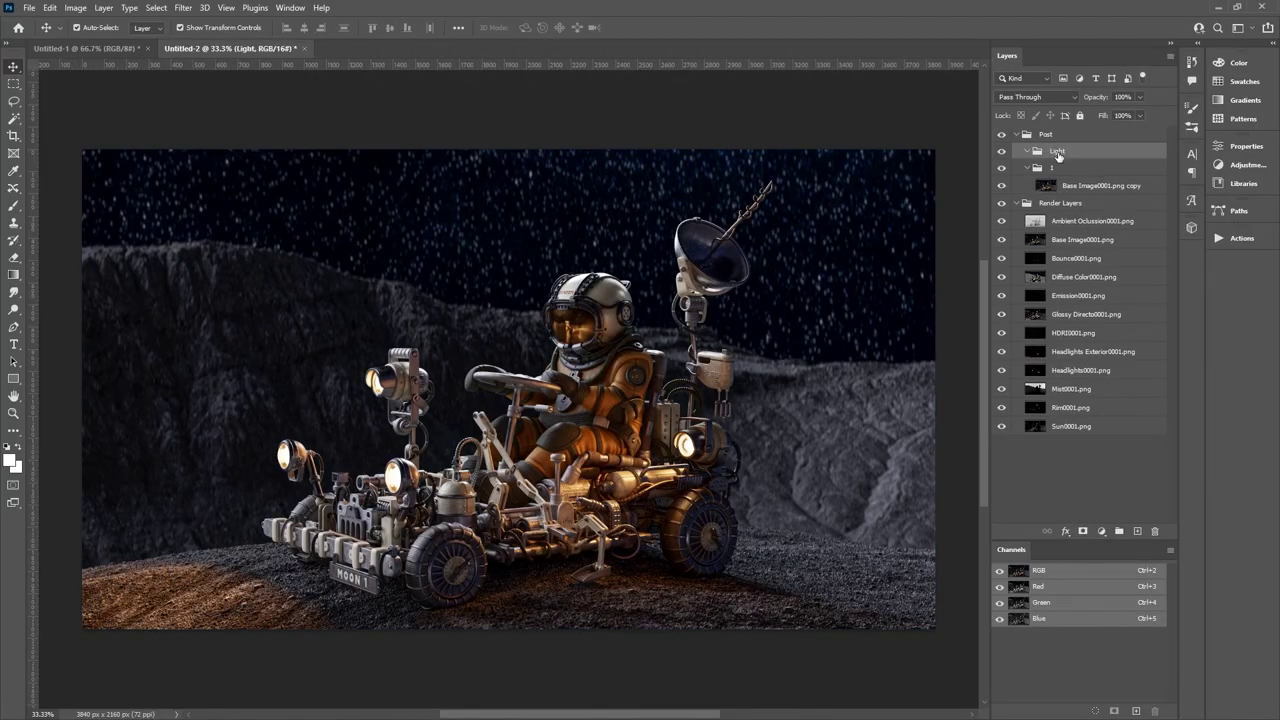
Step: Collapse group 1 and hide the Post group, headlight, mist and other render passes
click(1027, 166)
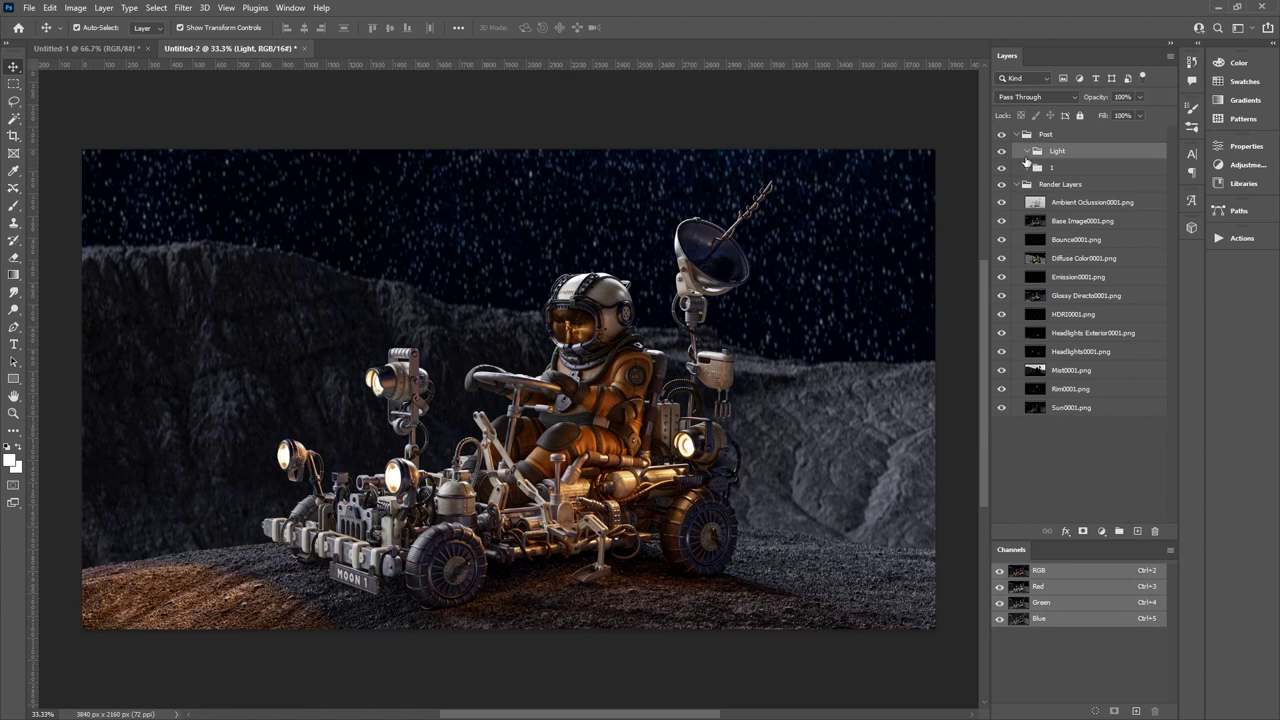
drag(1001, 134, 1001, 314)
click(1001, 334)
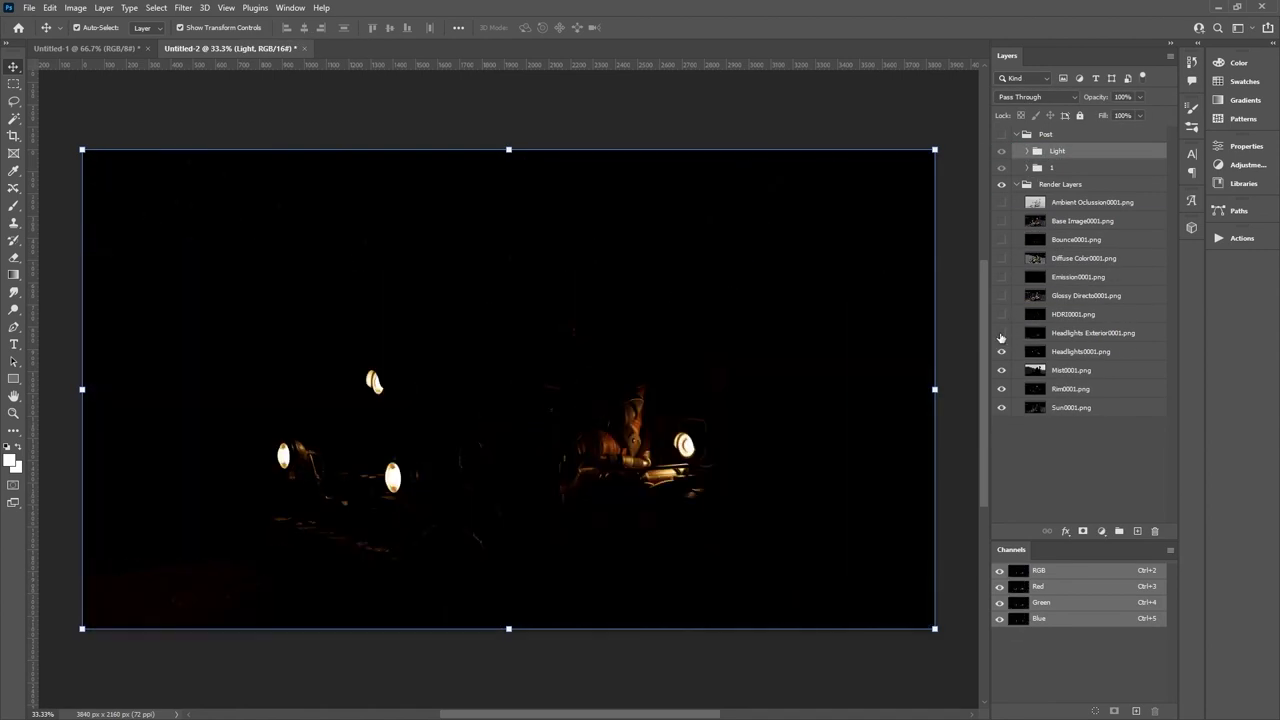
click(1035, 351)
drag(1001, 351, 1001, 370)
click(1043, 389)
Step: Expand the Light group, move the Rim0001 copy below Bounce and set it to Screen
click(1040, 151)
click(1026, 151)
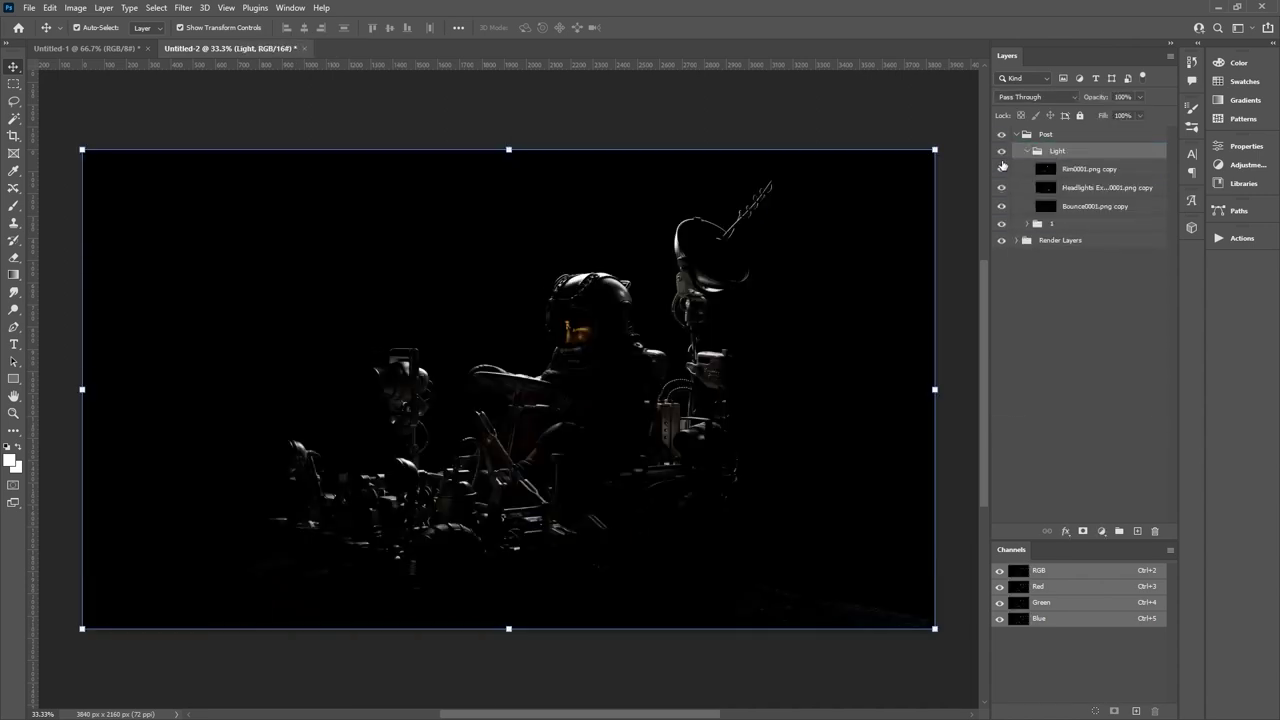
click(1001, 206)
drag(1088, 169, 1088, 212)
click(1035, 97)
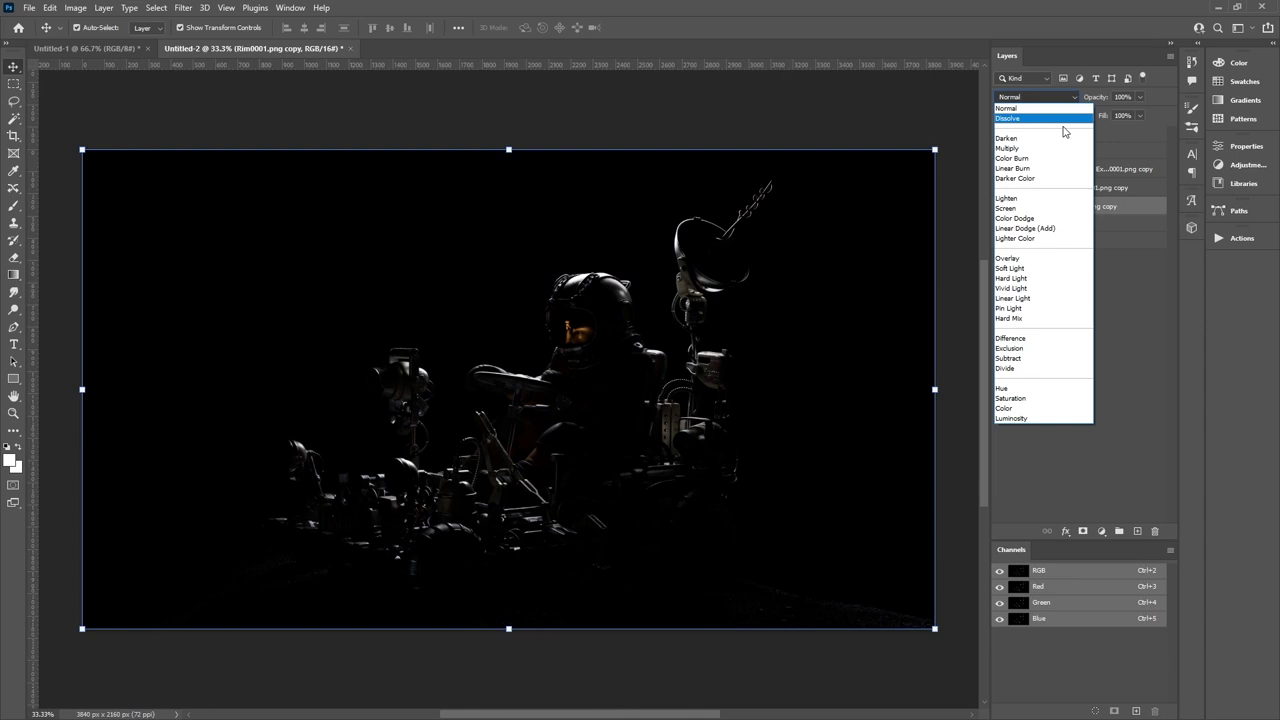
click(1015, 195)
Step: Move the Headlights Exterior copy below Bounce, show it, and set it to Screen at 50%
drag(1100, 169, 1100, 196)
click(1001, 187)
click(1035, 97)
click(1015, 195)
key(5)
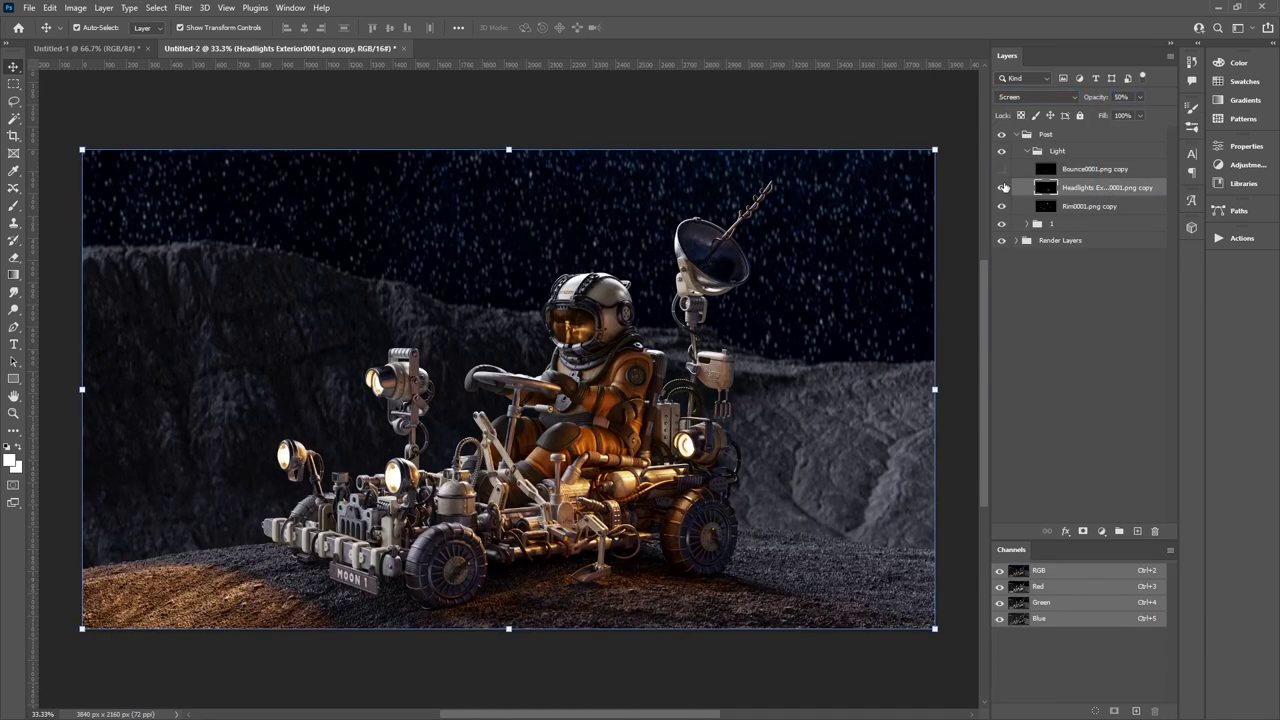
Step: Show the Bounce0001 copy and set it to Screen at 50% opacity
click(1001, 169)
click(1095, 169)
click(1035, 97)
click(1015, 195)
key(5)
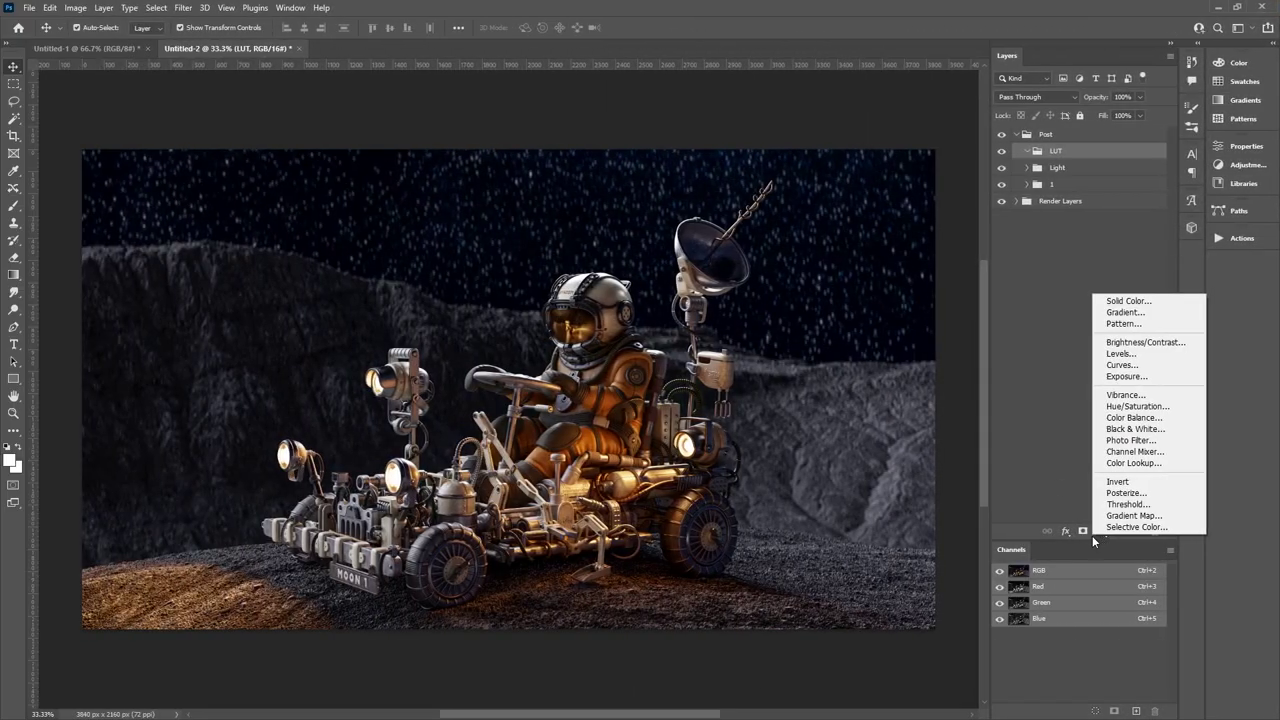
Step: Apply a Color Lookup with F-9240-LOG.3dl and group the LUT copy into a Center group
click(1135, 463)
scroll(1265, 311, down, 15)
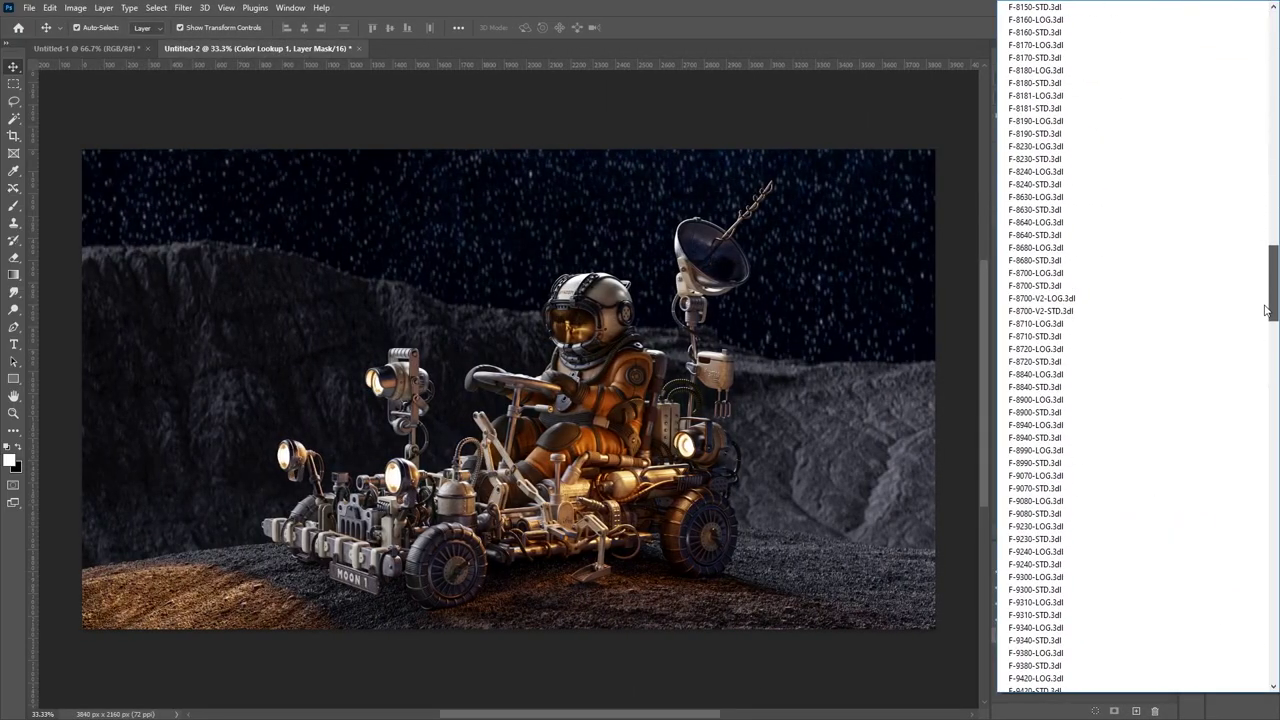
click(1035, 551)
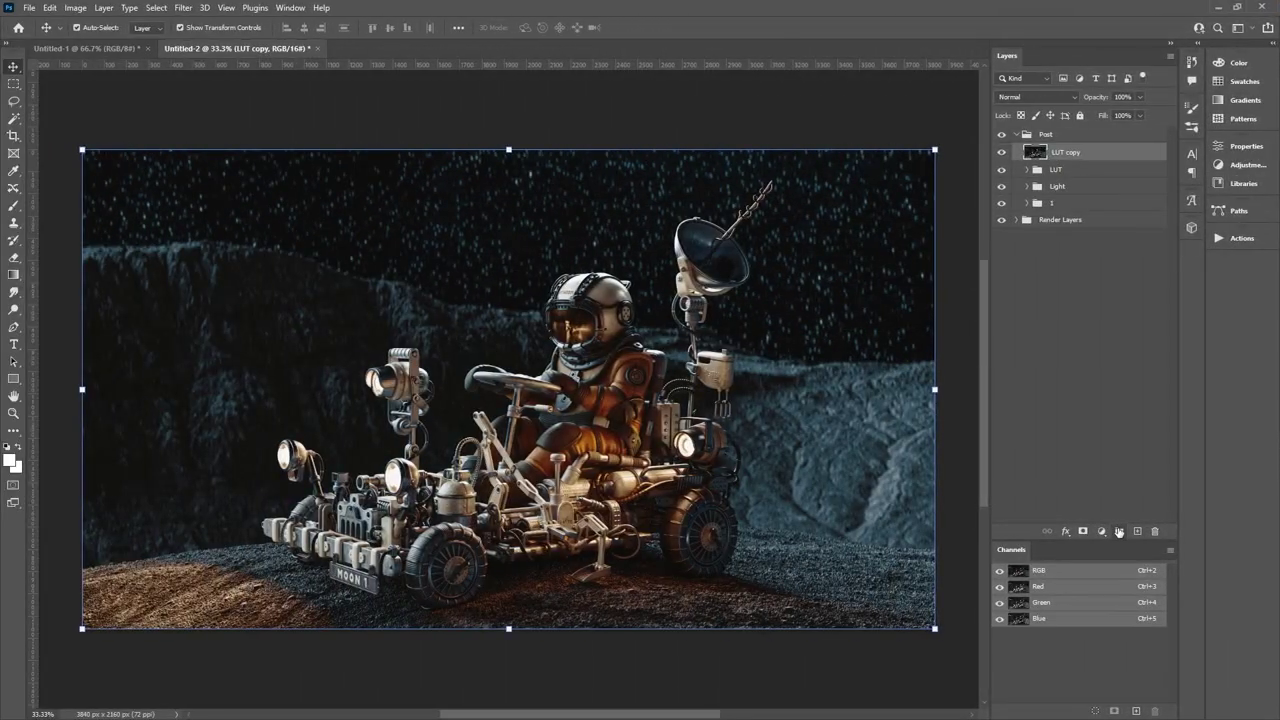
click(1119, 531)
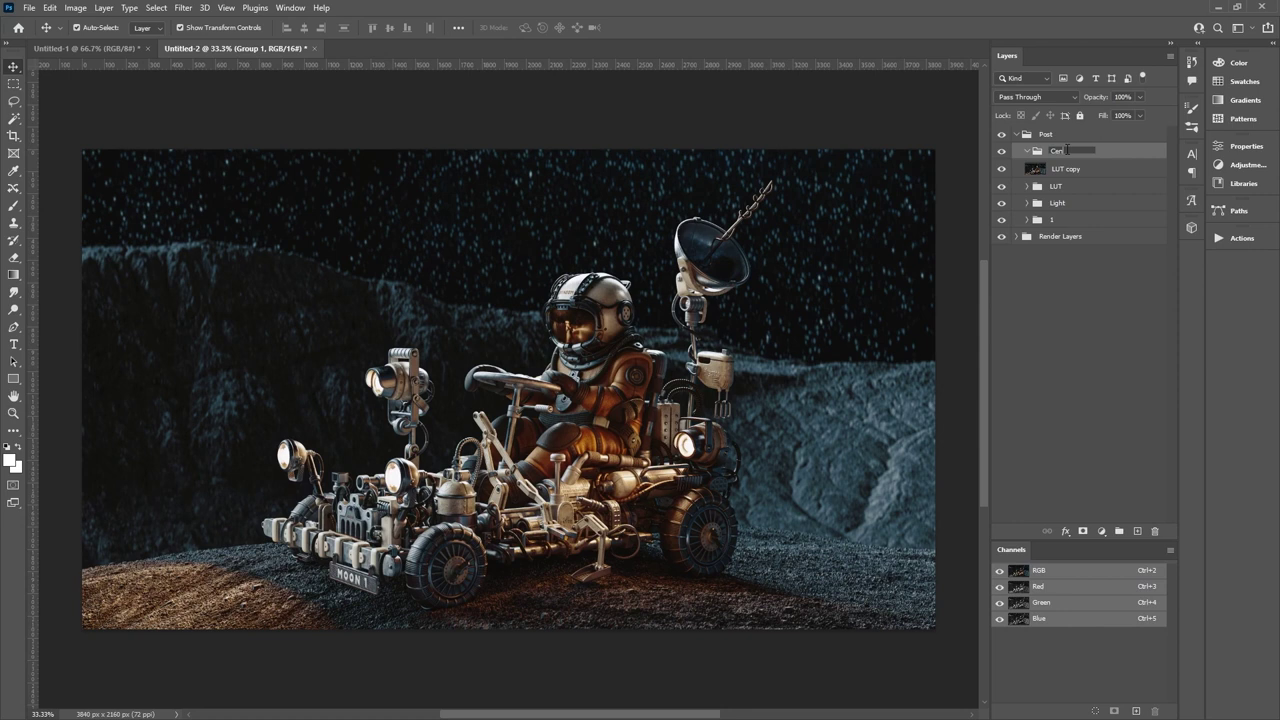
drag(1066, 152, 1064, 153)
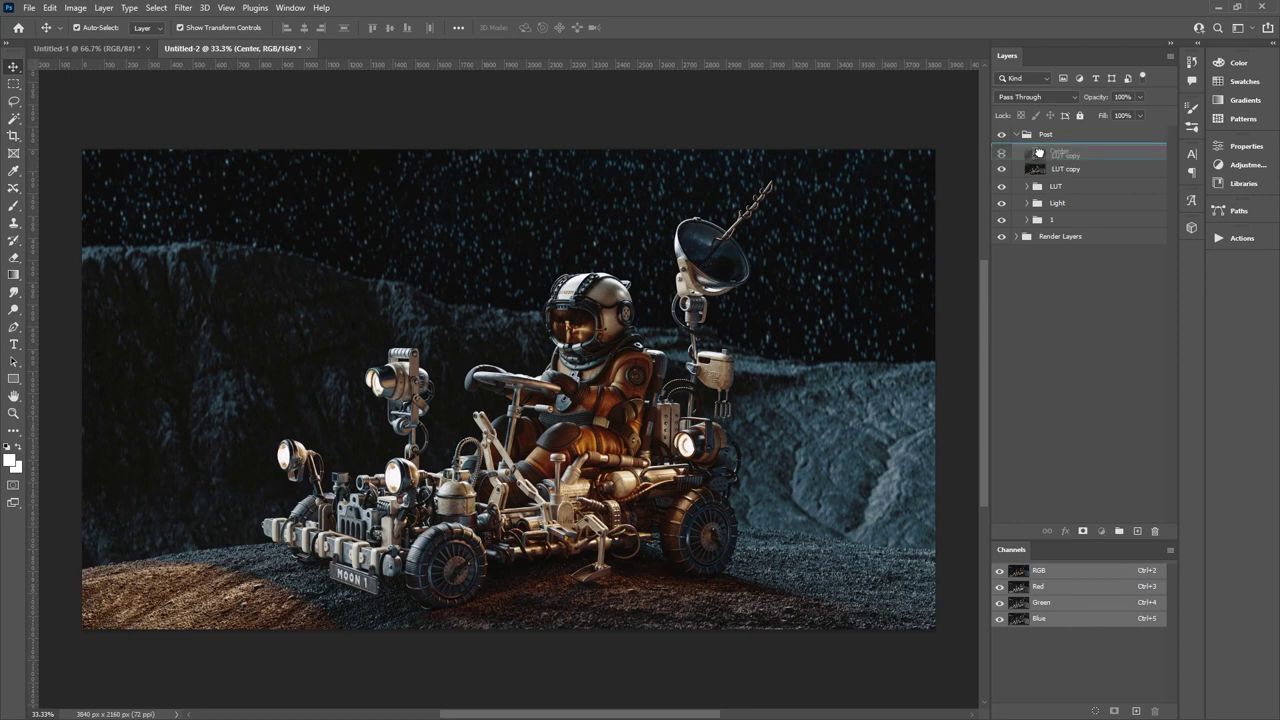
Step: Draw an elliptical selection around the rover and feather it by 100
click(12, 88)
click(80, 100)
drag(192, 224, 866, 585)
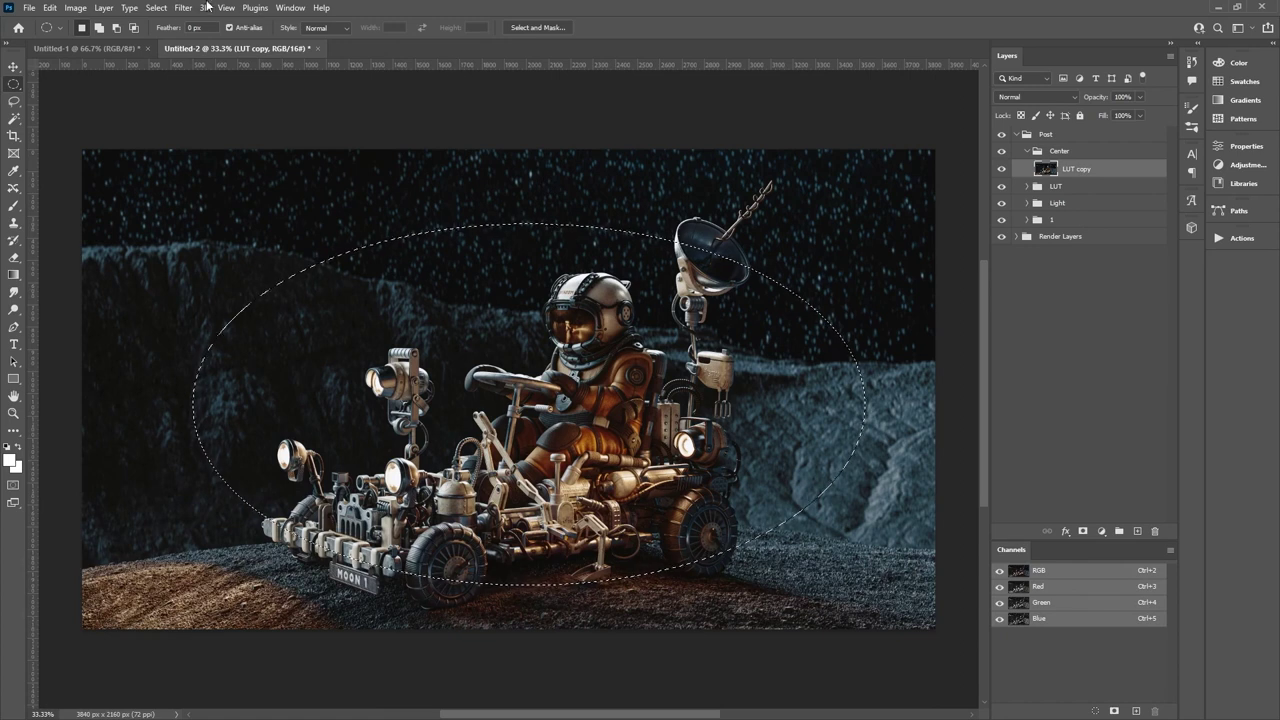
click(155, 10)
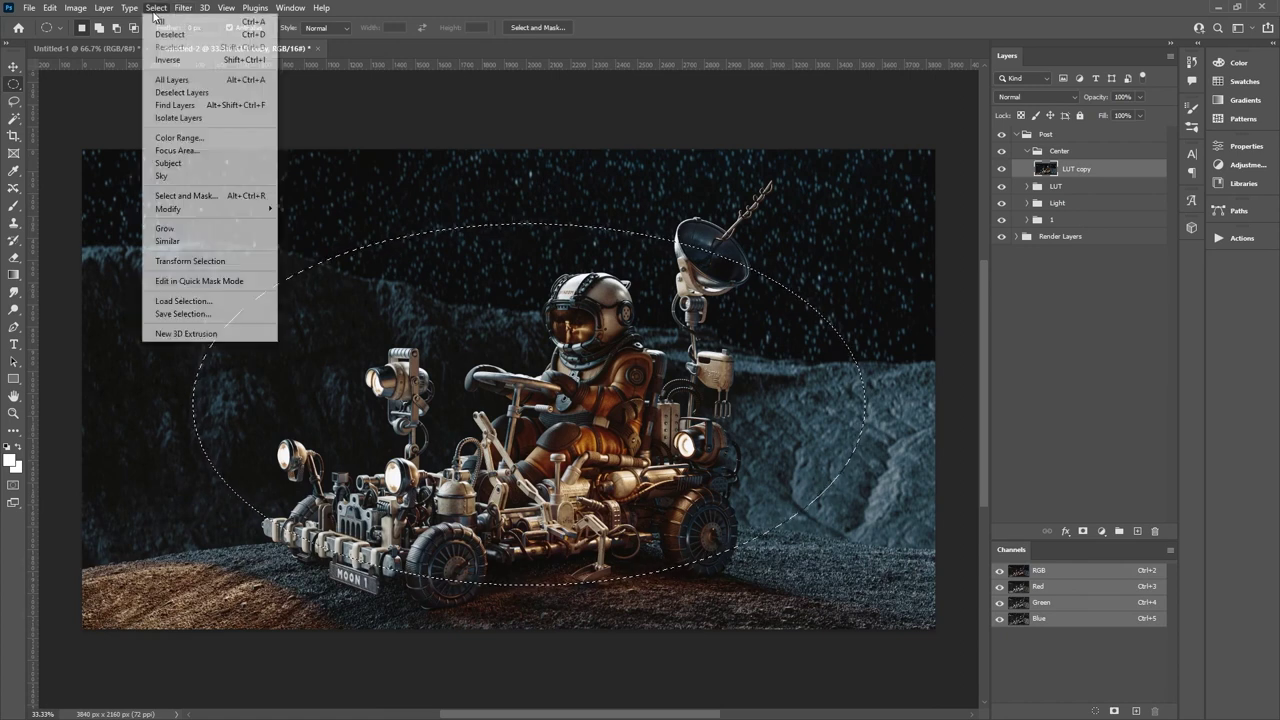
click(310, 259)
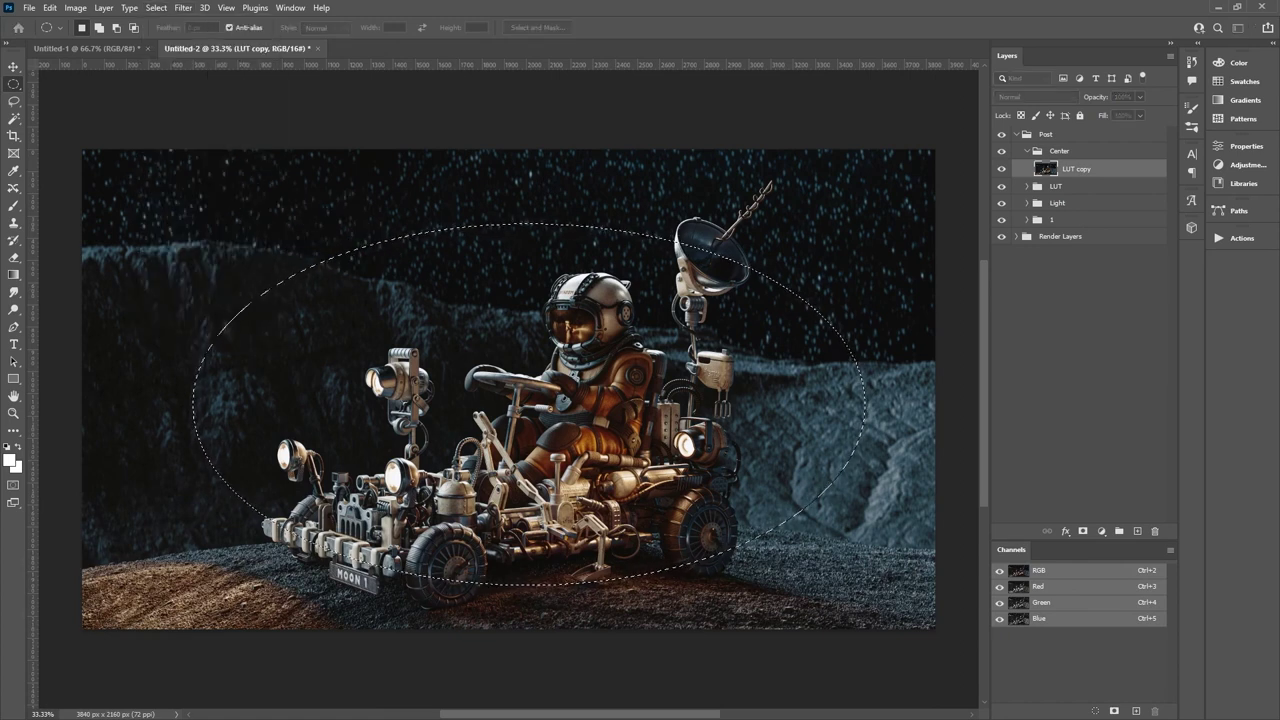
text(100)
key(Return)
Step: Copy the feathered ellipse to Layer 1 set to Screen at 50% opacity
key(ctrl+j)
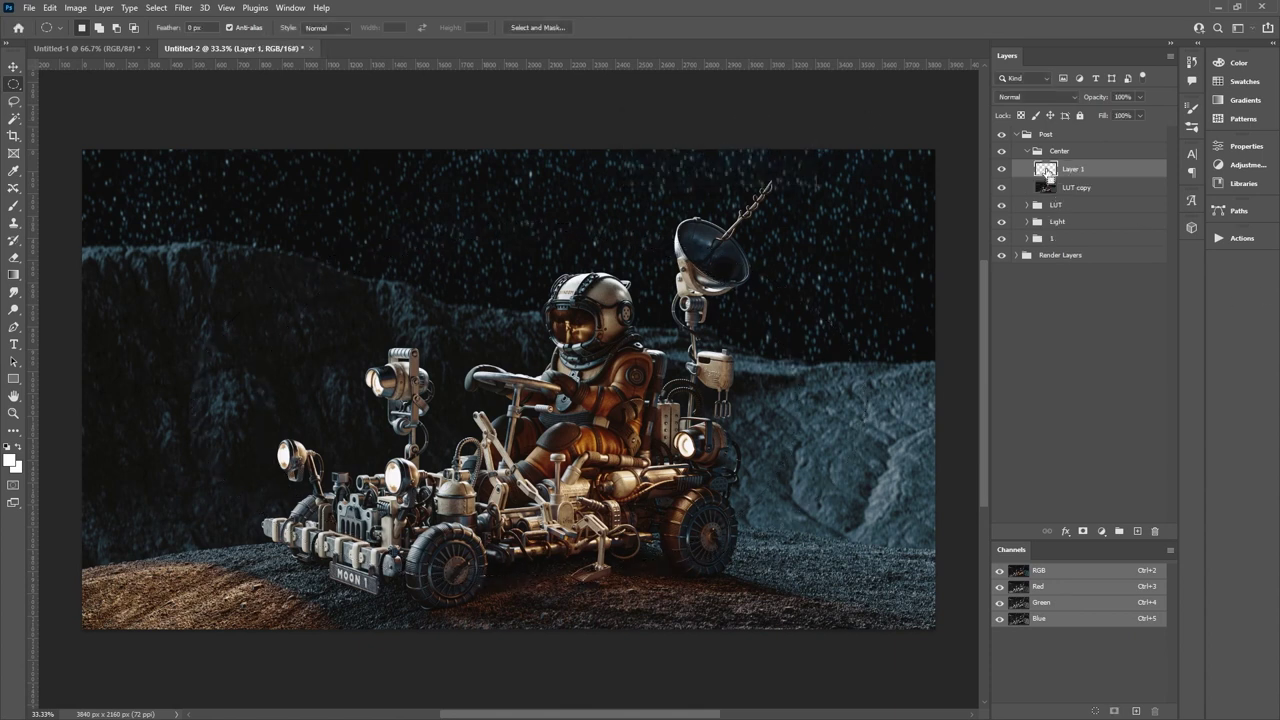
click(1036, 97)
click(1040, 192)
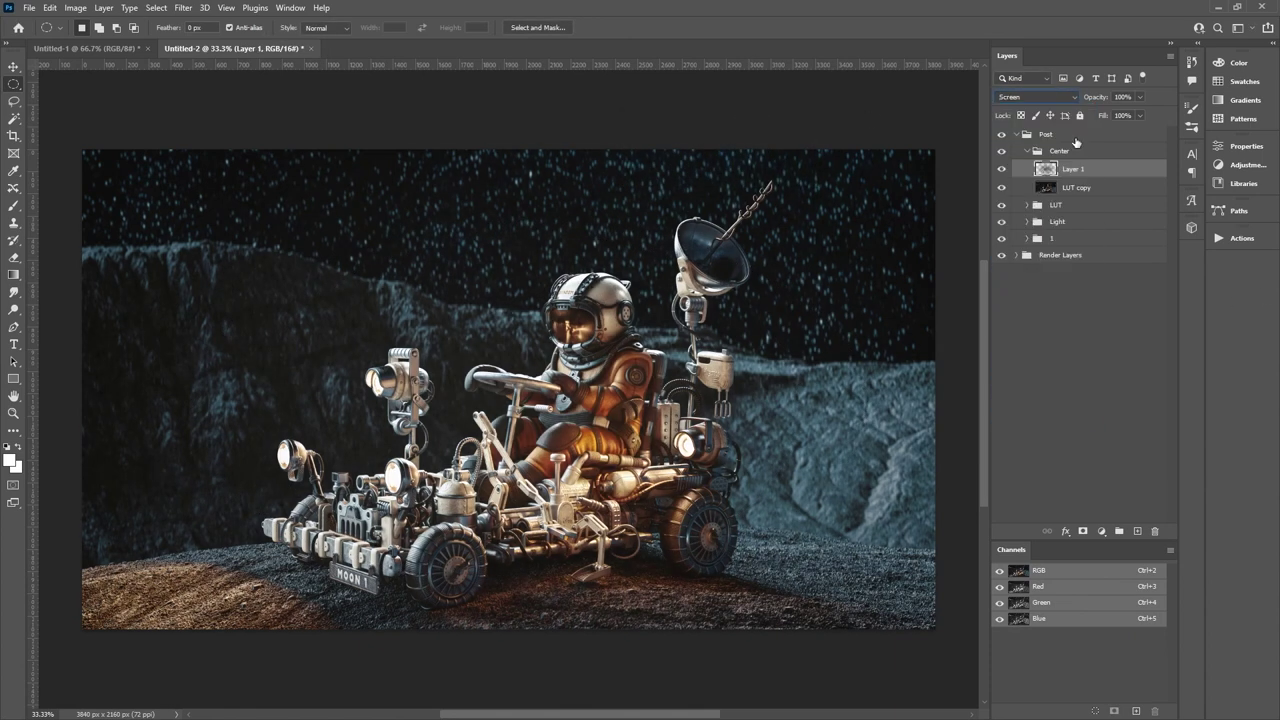
text(50)
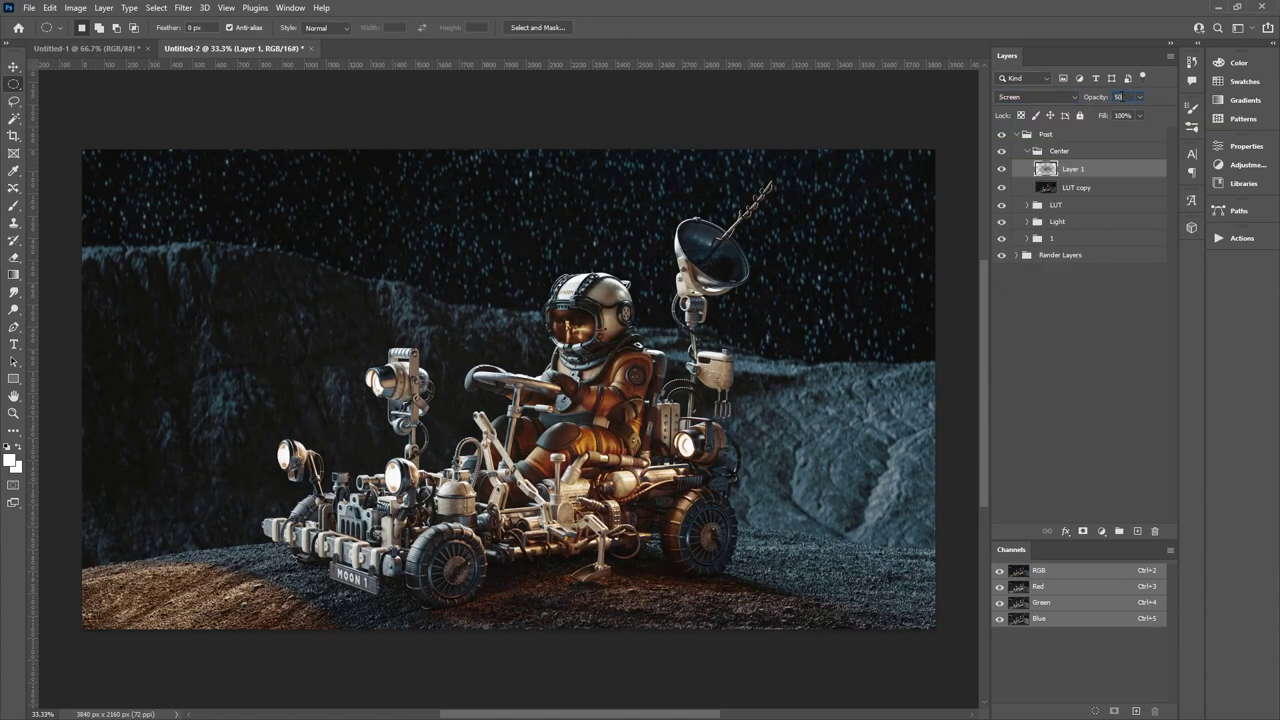
Step: Add Layer 2 from Layer 1's pixels at Multiply 50%, then collapse and compare the Center group
ctrl+click(1045, 170)
key(ctrl+j)
key(ctrl+d)
click(1027, 97)
click(1068, 144)
text(50)
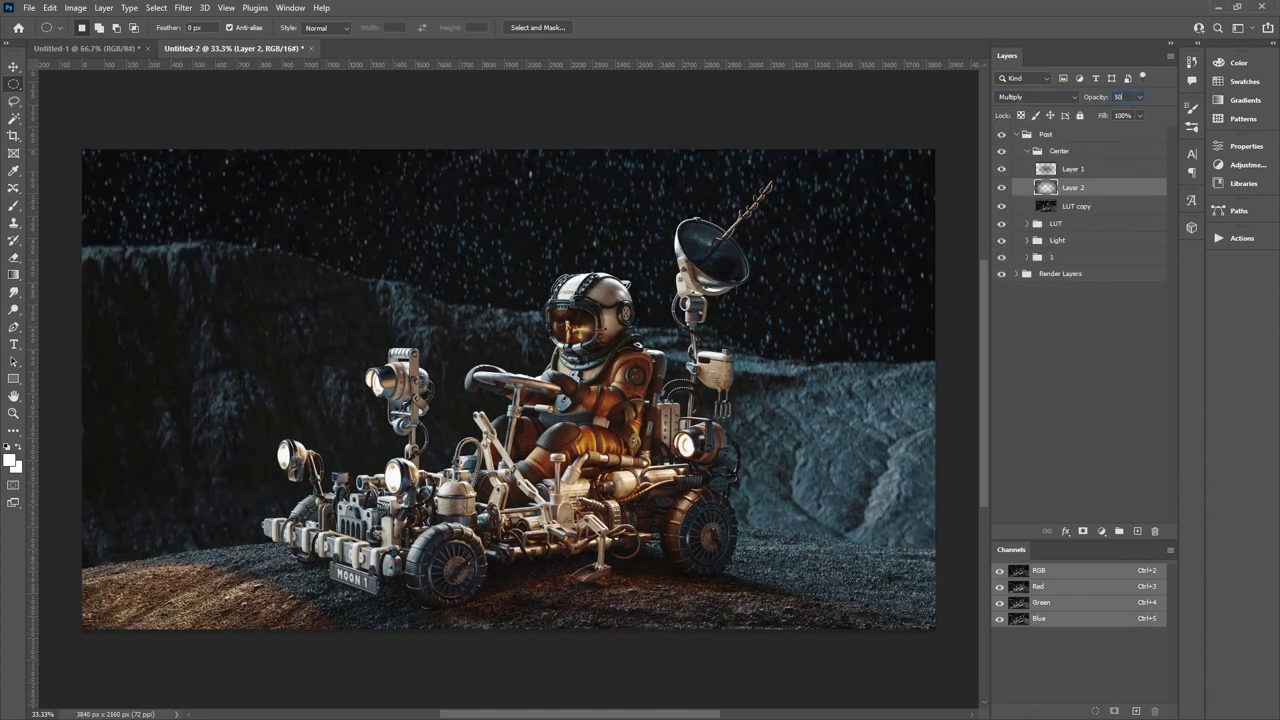
click(1027, 151)
click(1002, 151)
click(1002, 151)
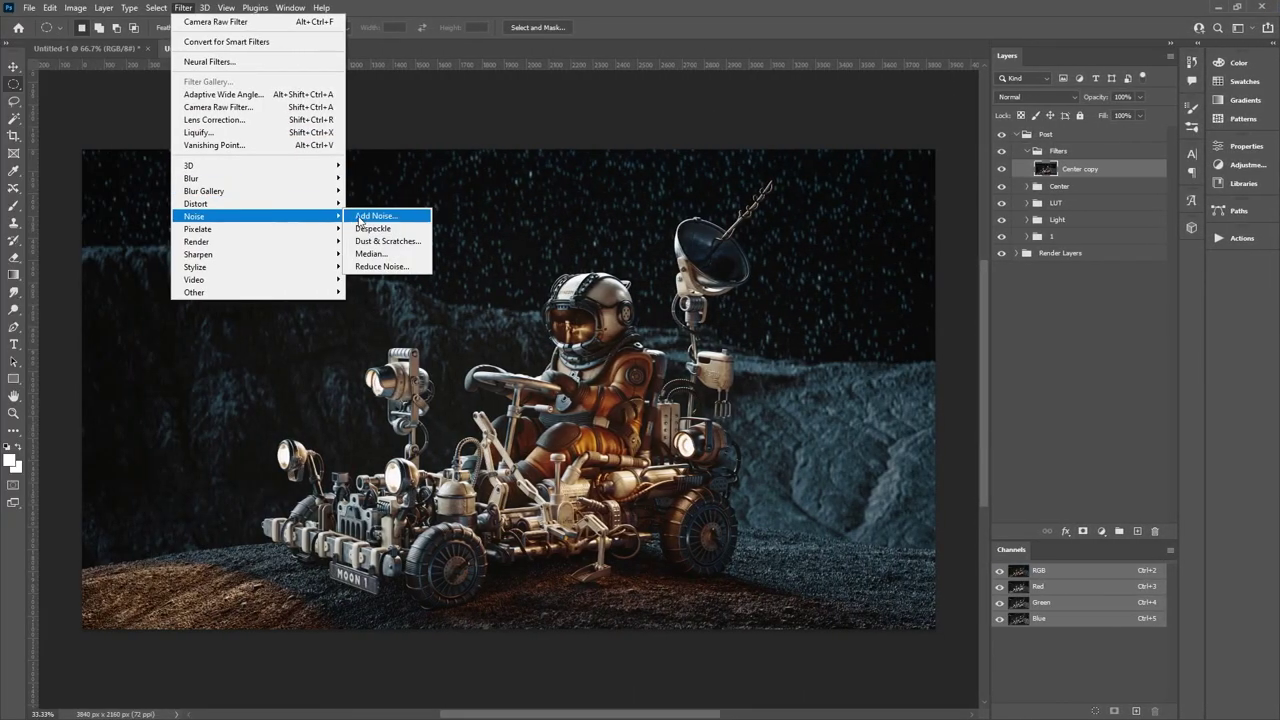
Step: Add Gaussian noise to the merged Center copy layer
click(362, 216)
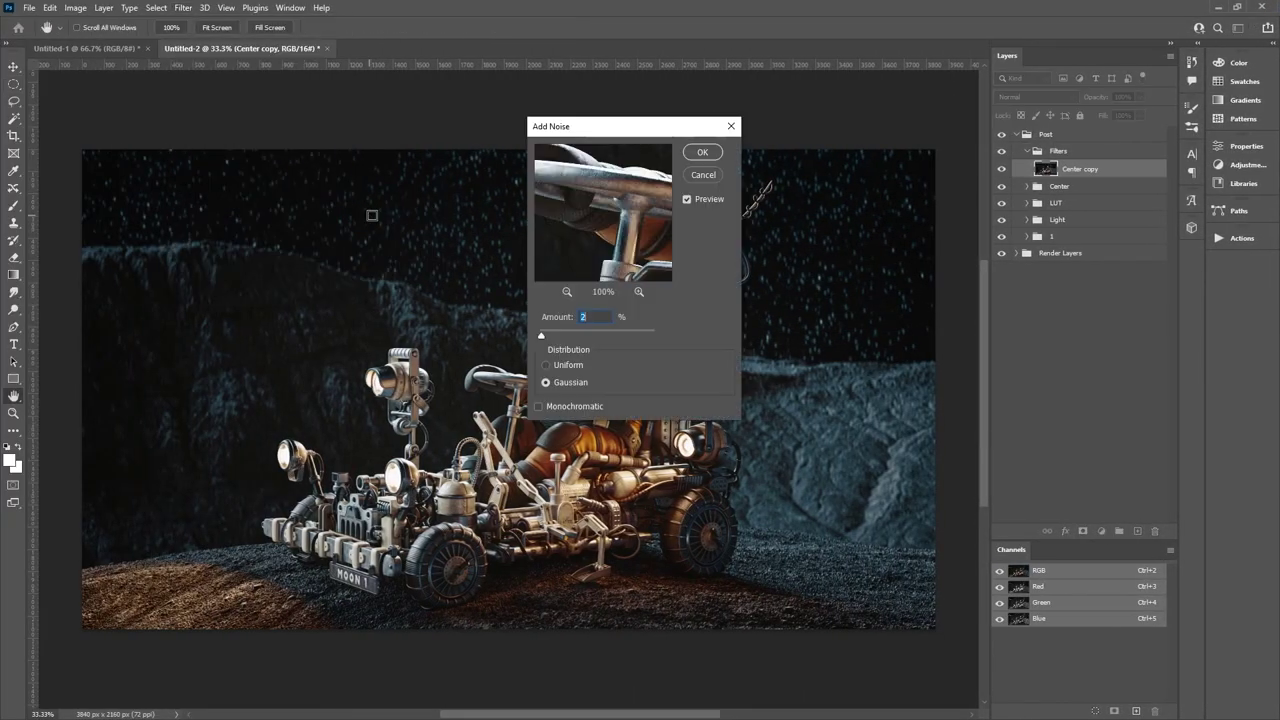
drag(540, 336, 560, 338)
click(700, 154)
Step: Apply Lens Correction with Red/Cyan fringe +25 and Blue/Yellow fringe −25
click(183, 7)
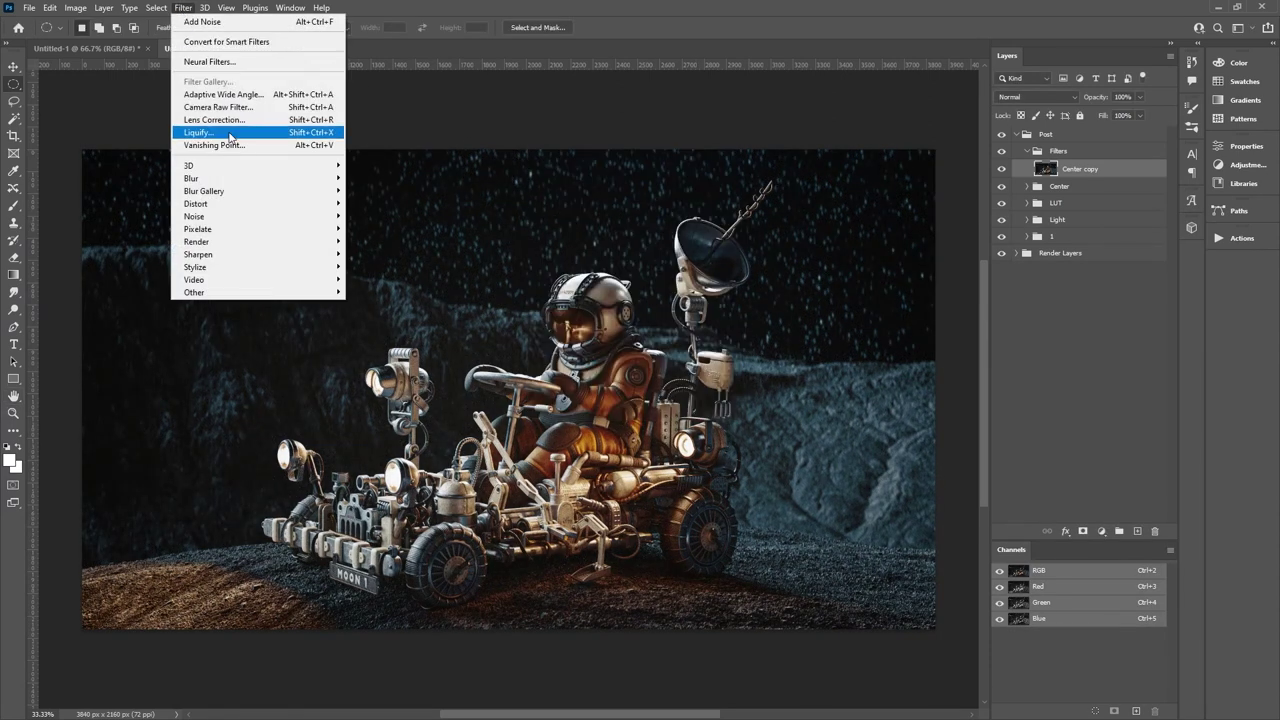
click(215, 129)
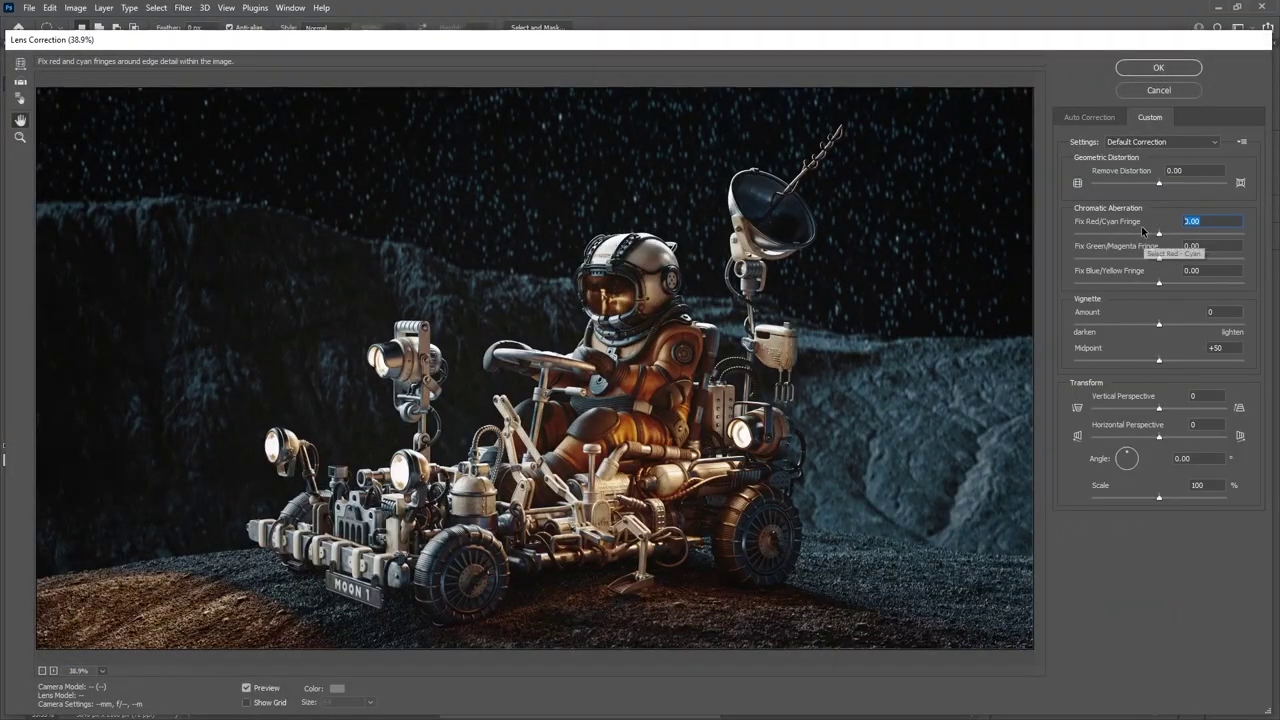
text(25)
key(Tab)
key(Tab)
text(-)
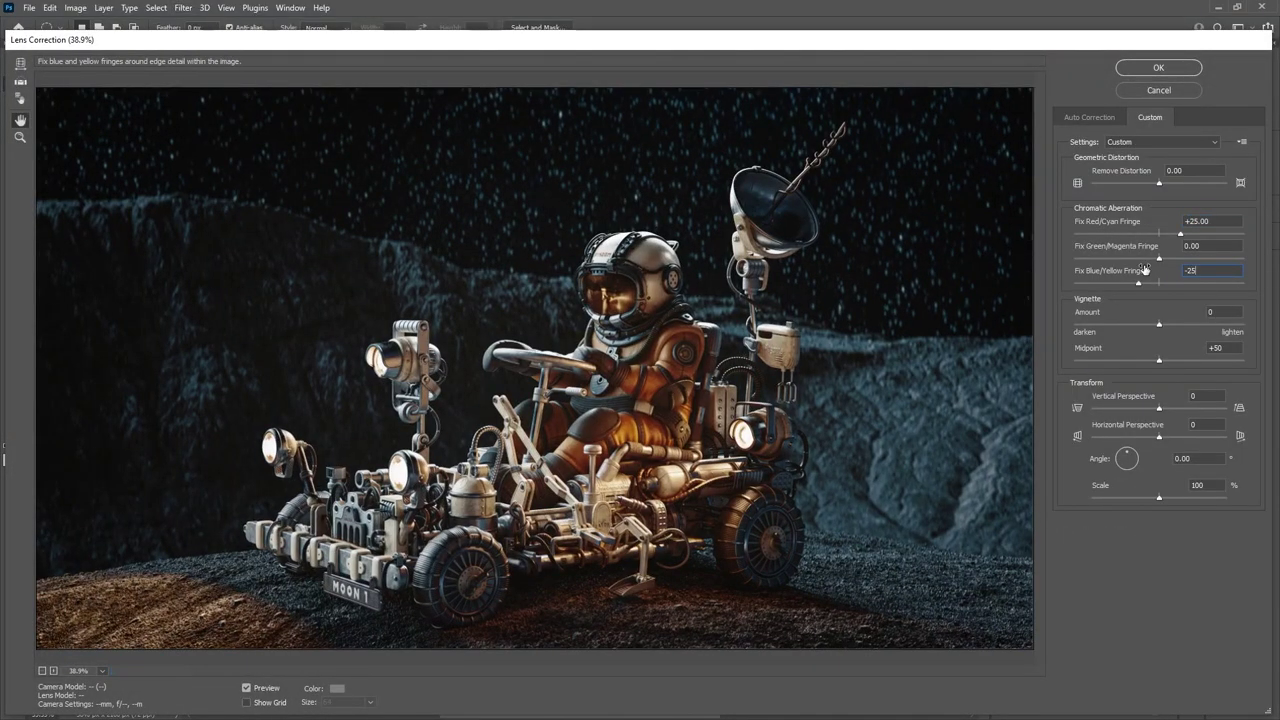
click(1145, 68)
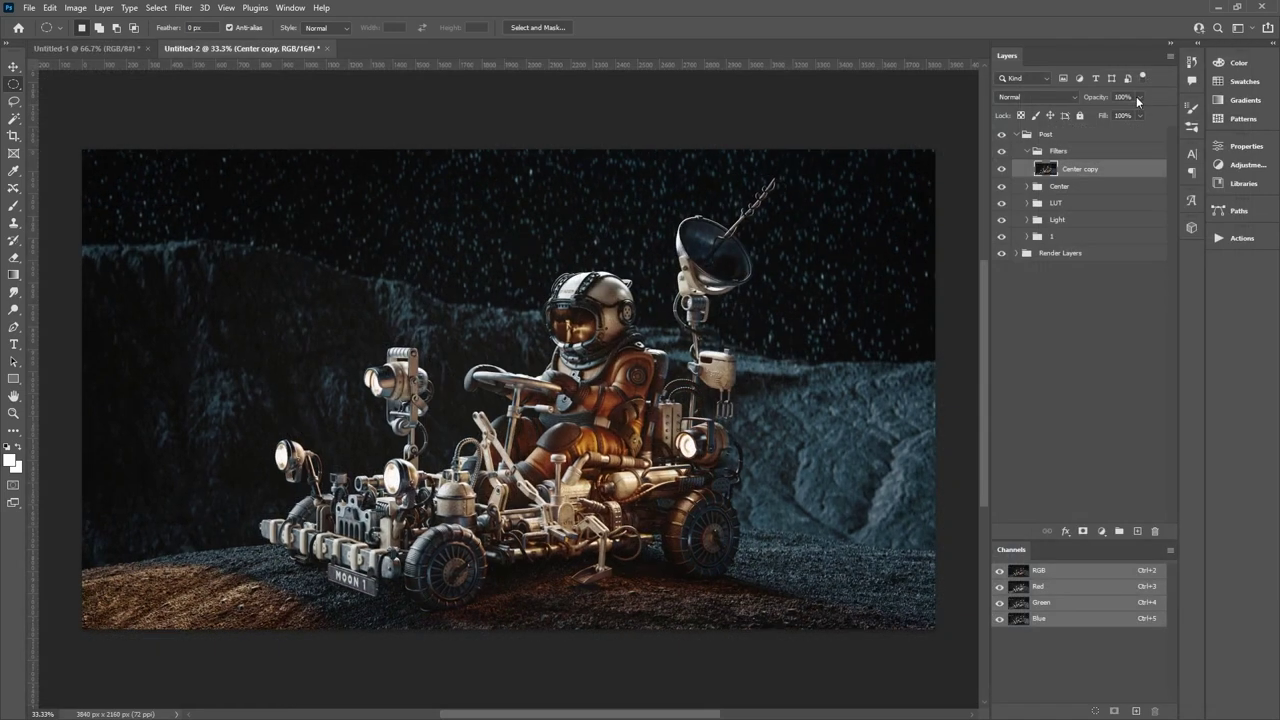
key(Tab)
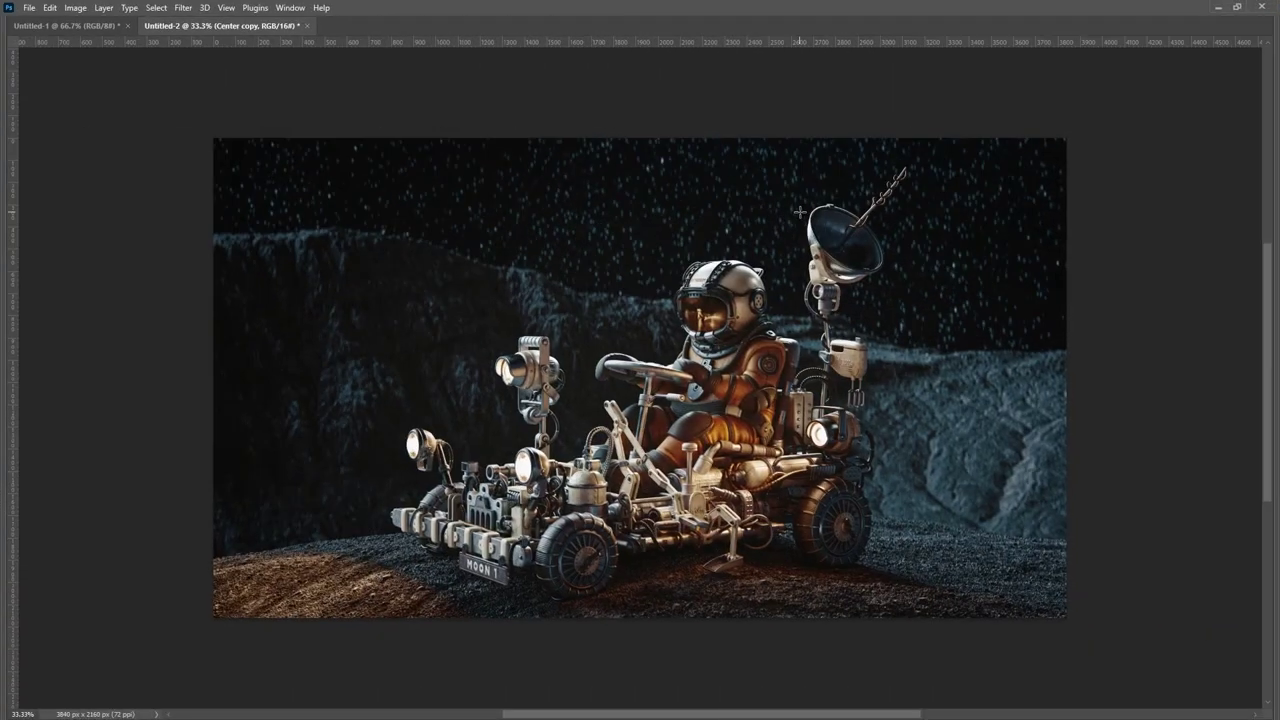
Step: Fit 01.psd to the window and turn on its First Pass, LUTs, Center and Filters groups
key(ctrl+0)
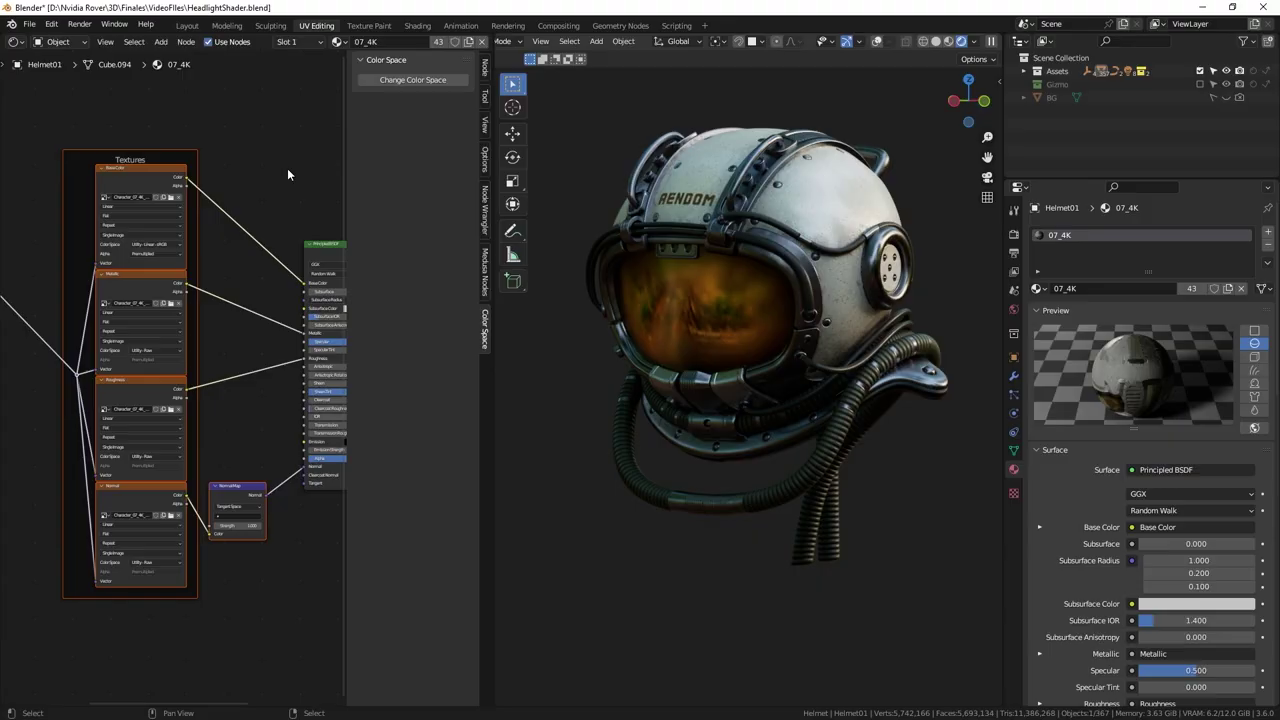
middle_drag(287, 168, 272, 265)
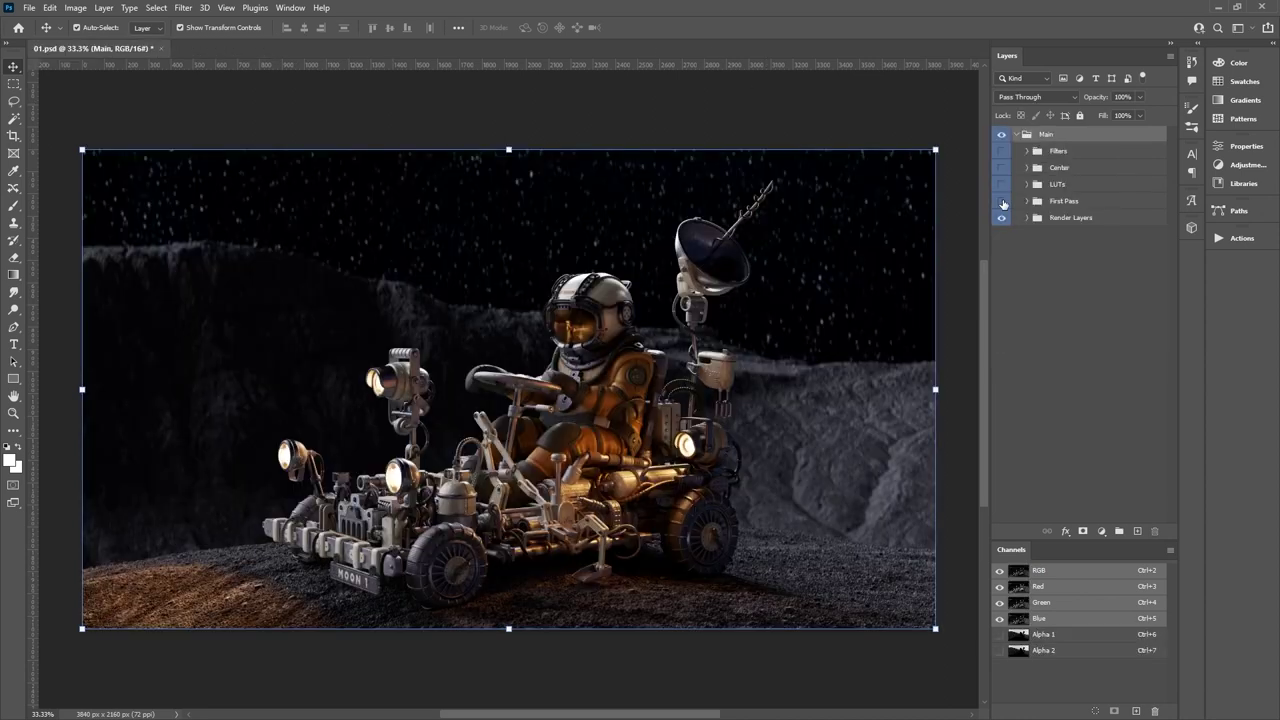
click(1002, 200)
click(1002, 185)
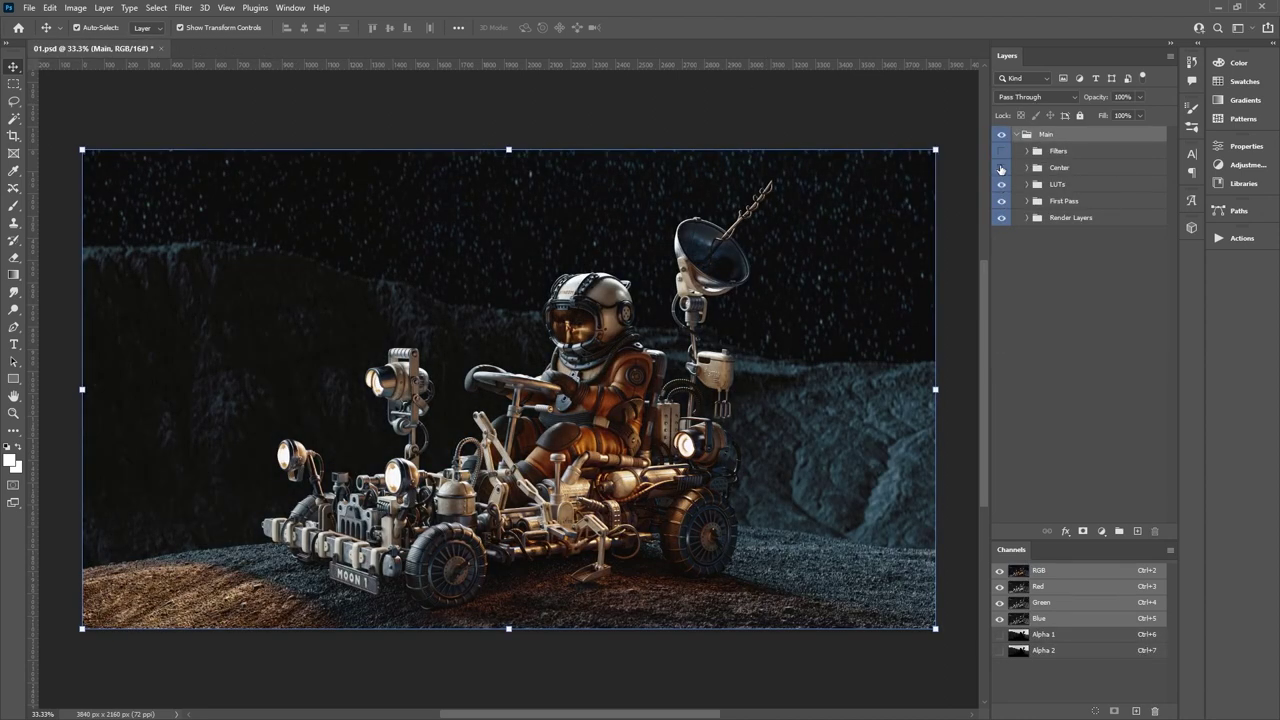
click(1001, 168)
click(1002, 151)
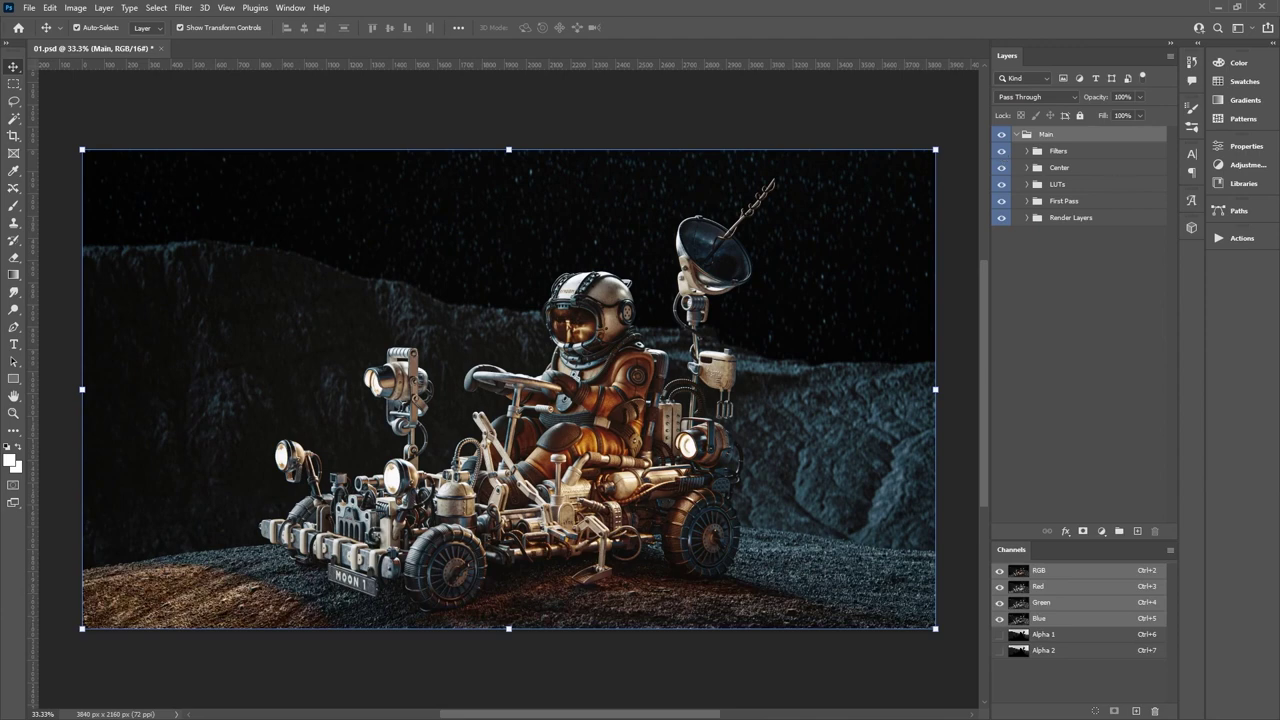